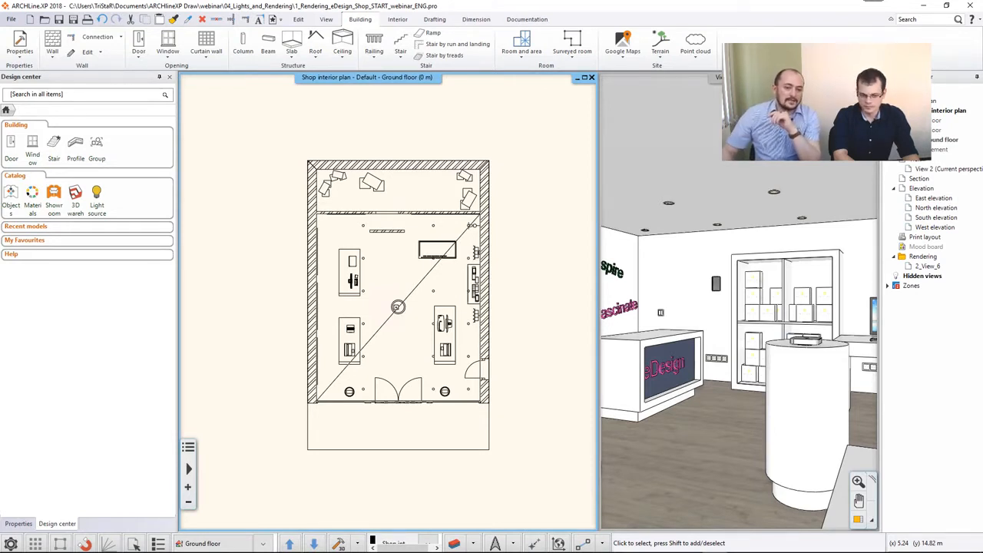
Step: Show the 3D perspective in the larger pane and cycle through all saved camera views, returning to 2_View_2
{"action": "left_click", "coordinate": [690, 225]}
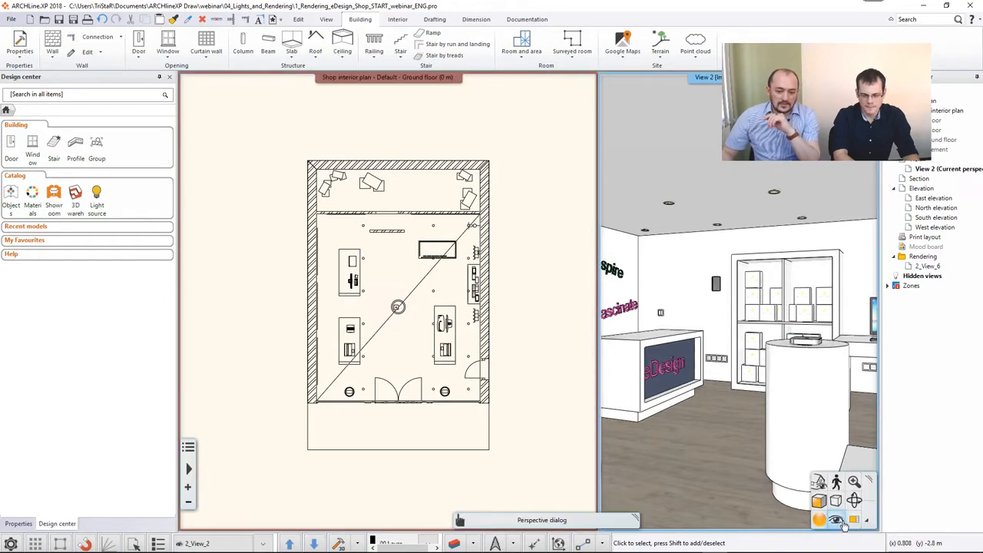
{"action": "left_click", "coordinate": [854, 523]}
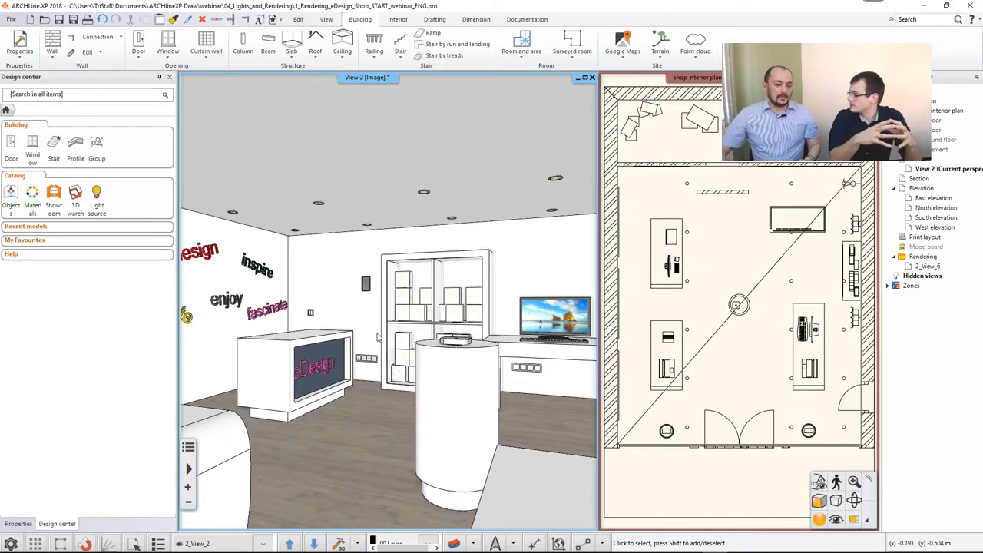
{"action": "left_click", "coordinate": [290, 544]}
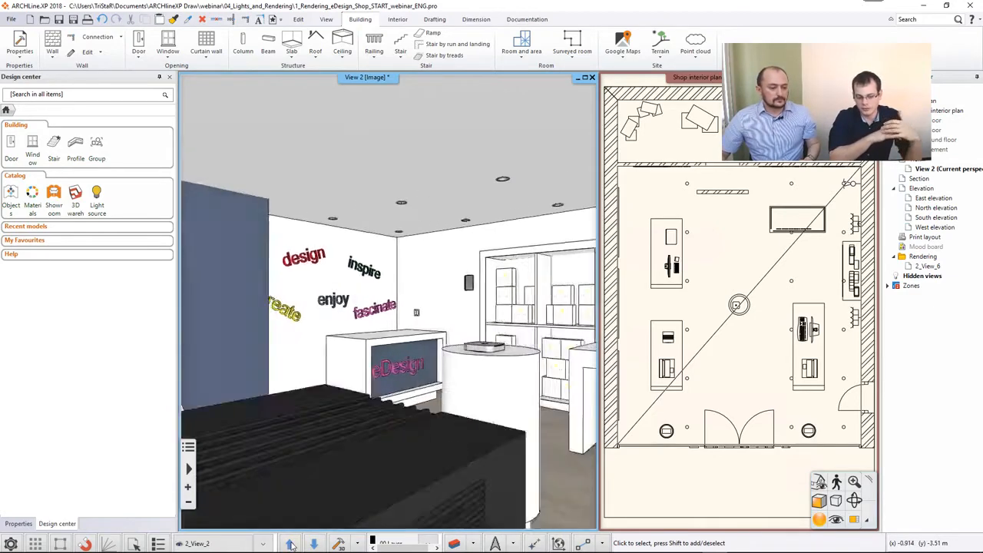
{"action": "left_click", "coordinate": [291, 544]}
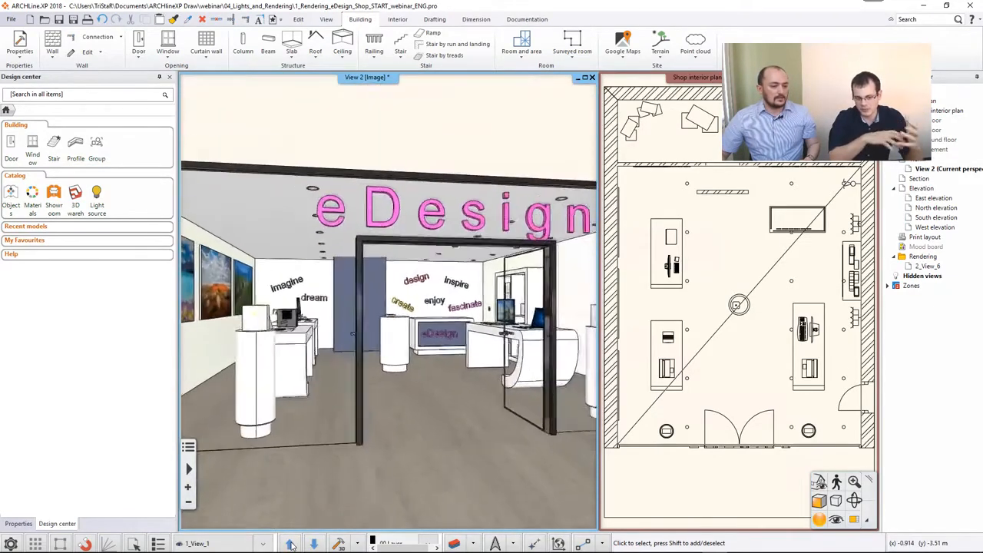
{"action": "left_click", "coordinate": [290, 544]}
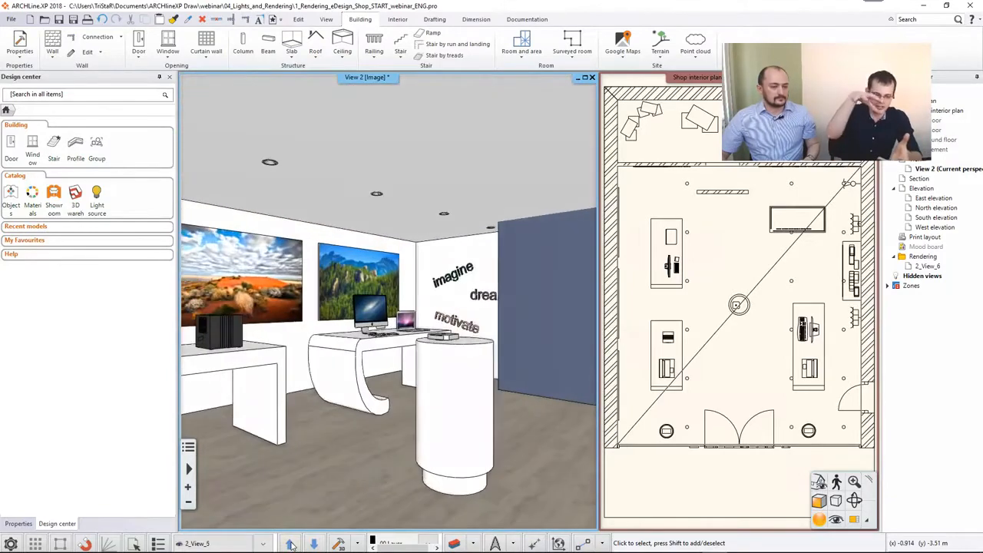
{"action": "left_click", "coordinate": [290, 543]}
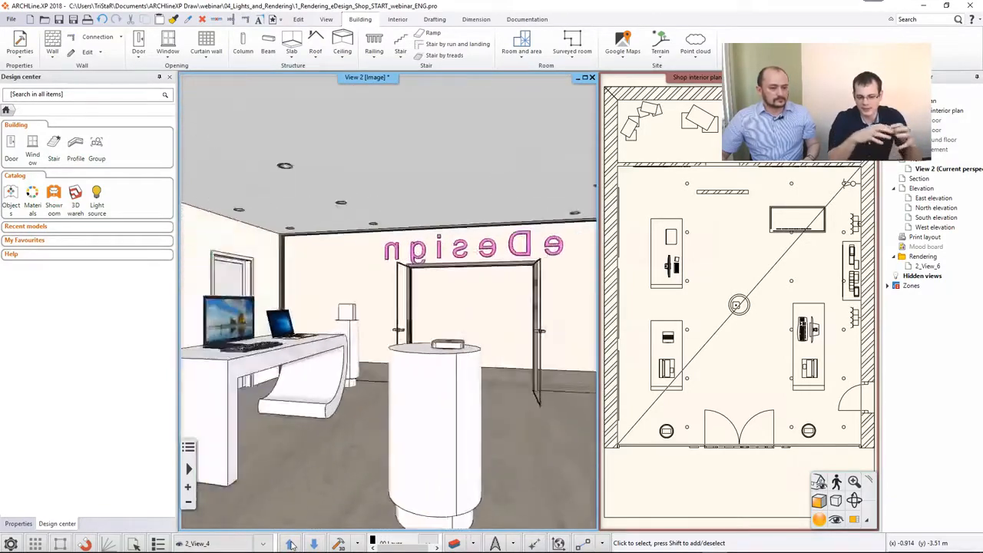
{"action": "left_click", "coordinate": [290, 544]}
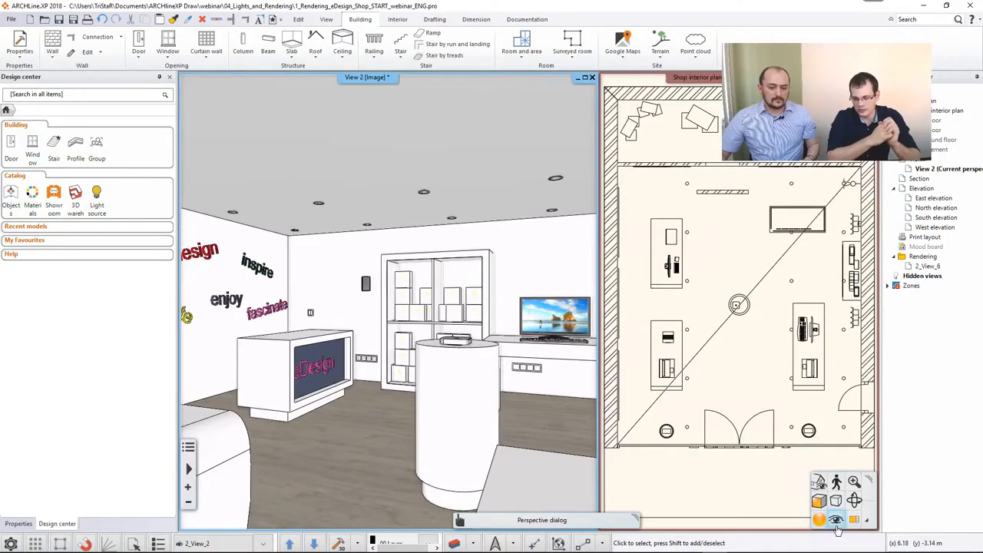
Step: Adjust the camera and target positions in the perspective settings and narrow the viewing angle to about 52°39'
{"action": "left_click", "coordinate": [836, 519]}
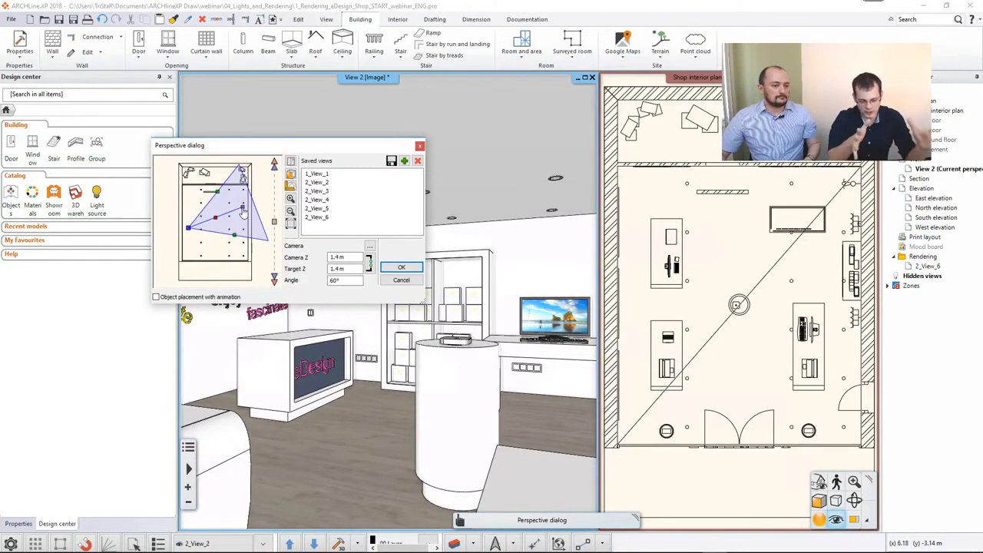
{"action": "left_click_drag", "start_coordinate": [243, 208], "coordinate": [247, 207]}
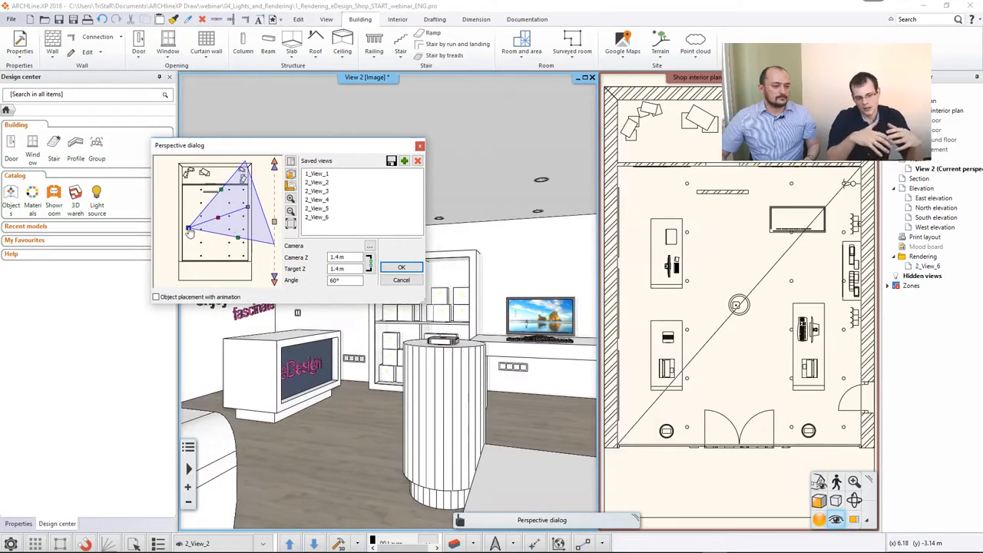
{"action": "mouse_move", "coordinate": [188, 230]}
{"action": "left_mouse_down"}
{"action": "mouse_move", "coordinate": [215, 227]}
{"action": "mouse_move", "coordinate": [184, 233]}
{"action": "left_mouse_up"}
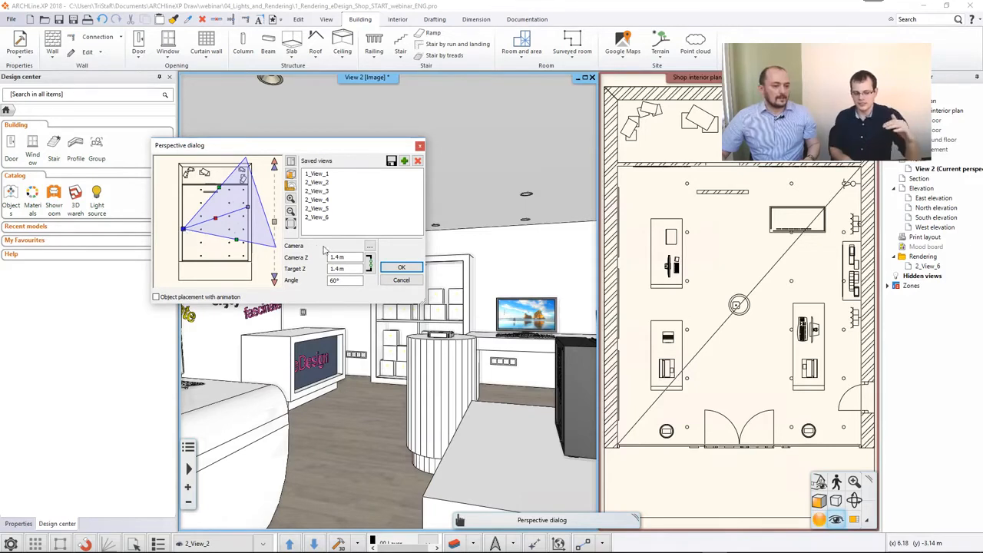
{"action": "double_click", "coordinate": [345, 268]}
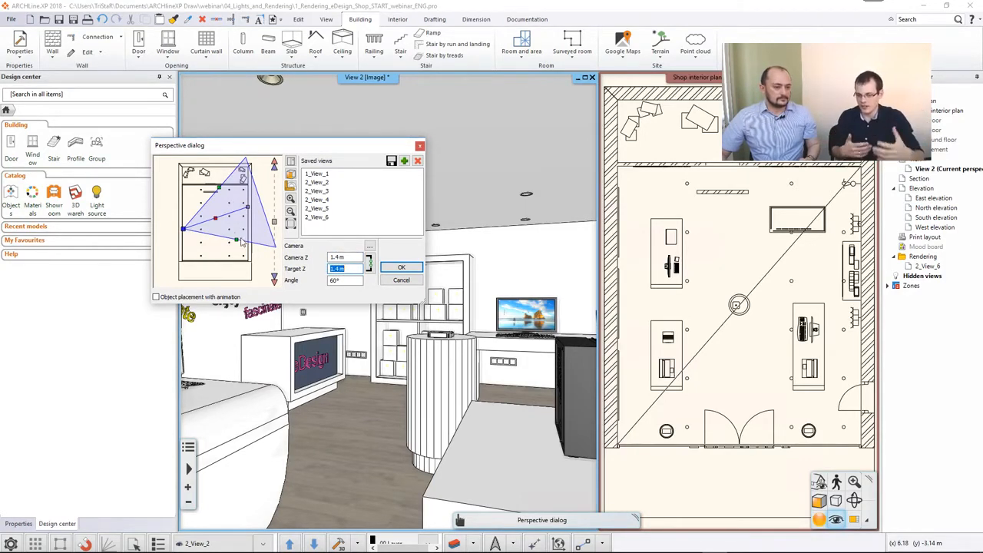
{"action": "left_click_drag", "start_coordinate": [238, 242], "coordinate": [239, 240]}
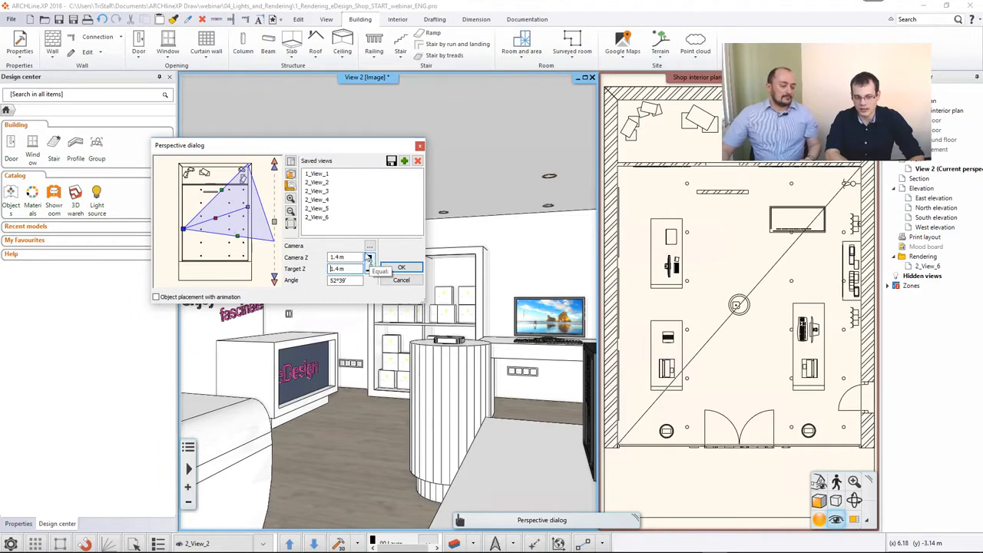
Step: Preview the saved perspective views 1_View_1, 2_View_2 and 2_View_3
{"action": "left_click", "coordinate": [317, 176]}
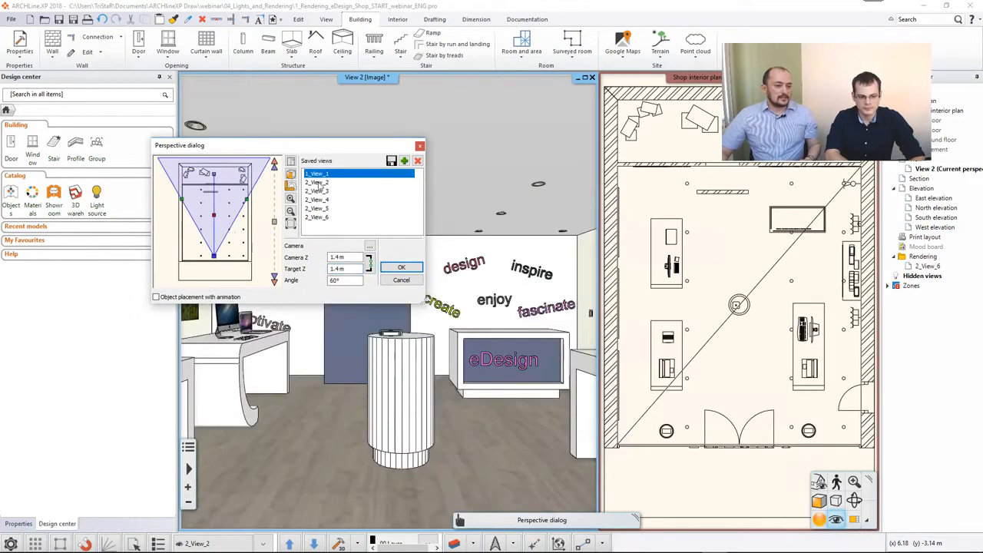
{"action": "left_click", "coordinate": [317, 182]}
{"action": "left_click", "coordinate": [319, 190]}
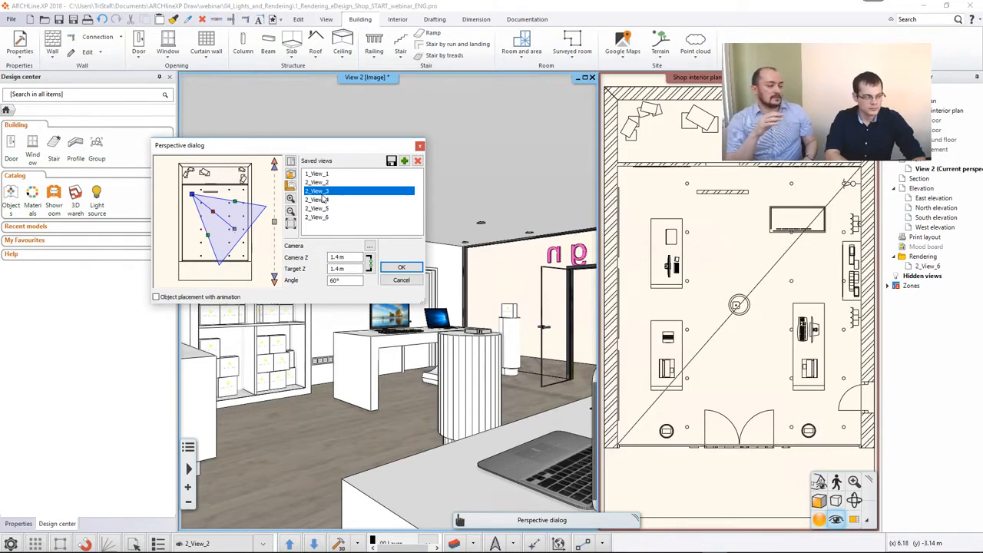
Step: Rename the saved perspective view 1_View_1 to "1_View_from door" and close the perspective settings
{"action": "left_click", "coordinate": [324, 174]}
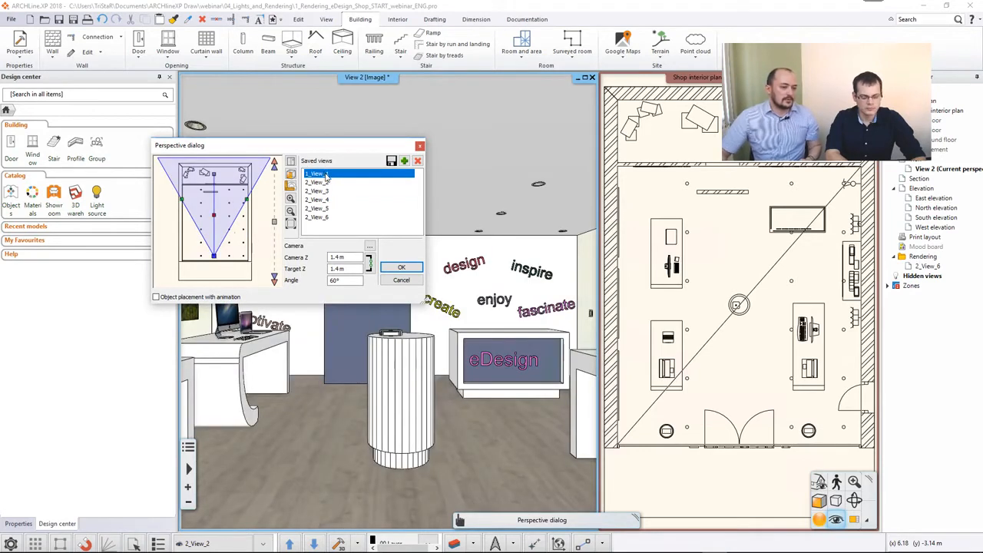
{"action": "double_click", "coordinate": [326, 176]}
{"action": "left_click_drag", "start_coordinate": [235, 182], "coordinate": [323, 182]}
{"action": "left_click", "coordinate": [323, 182]}
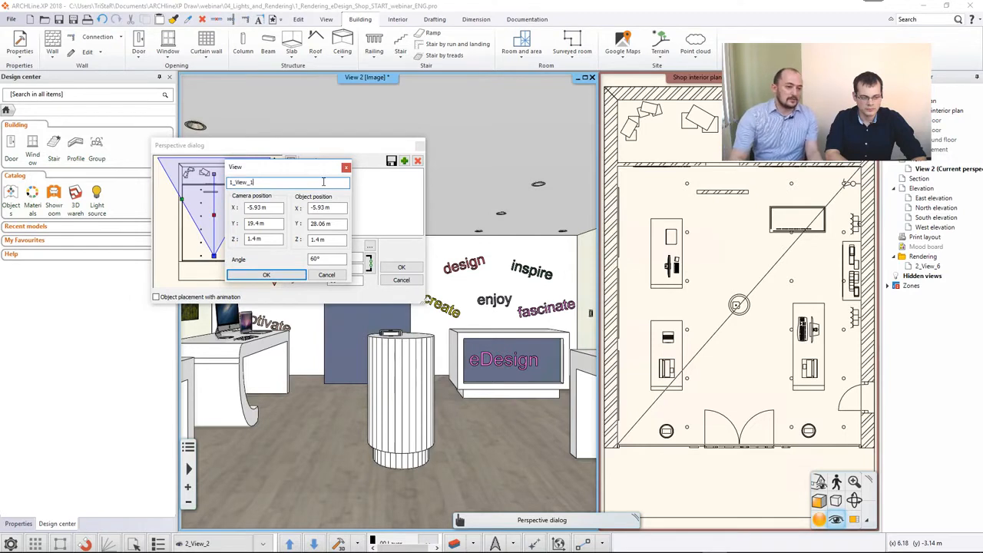
{"action": "key", "text": "BackSpace"}
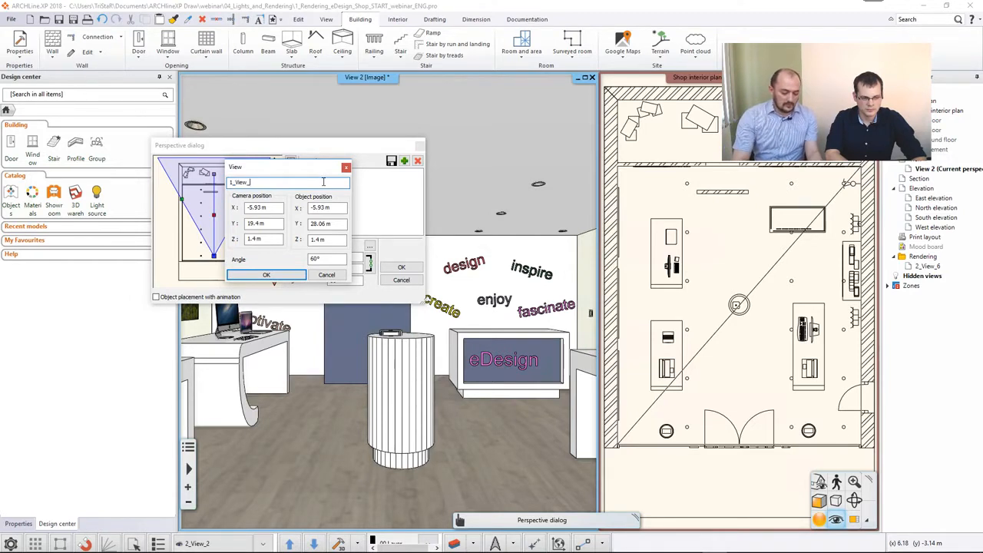
{"action": "type", "text": "from door"}
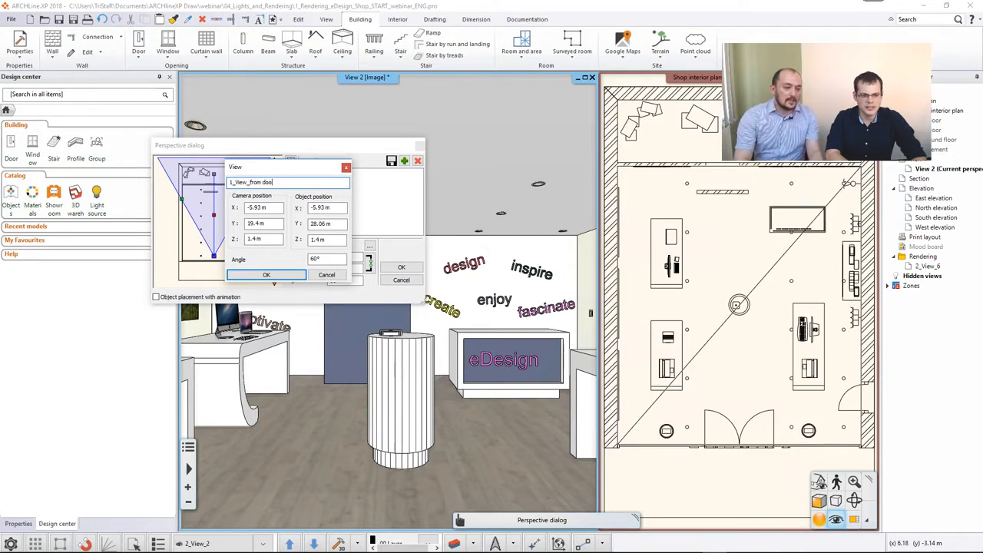
{"action": "left_click", "coordinate": [267, 274]}
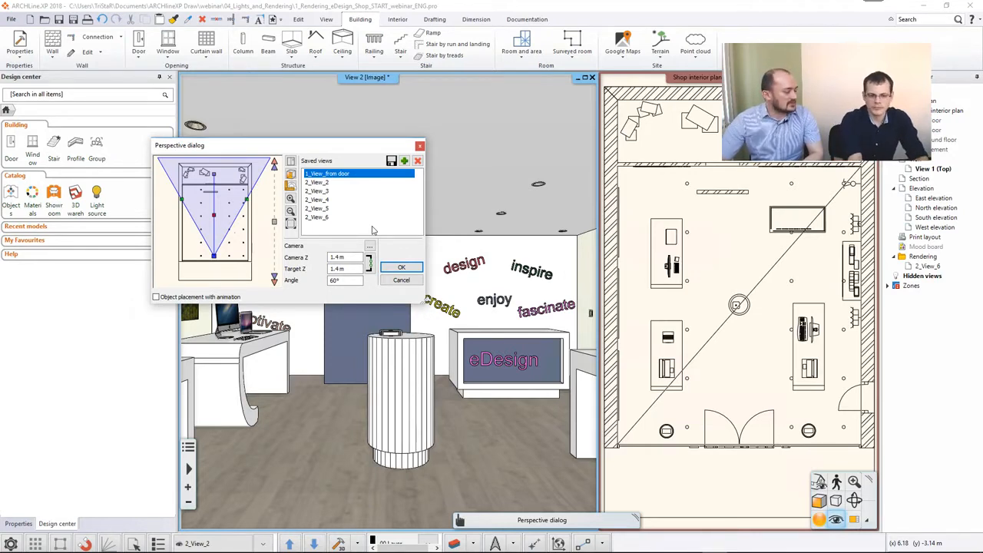
{"action": "left_click", "coordinate": [419, 145]}
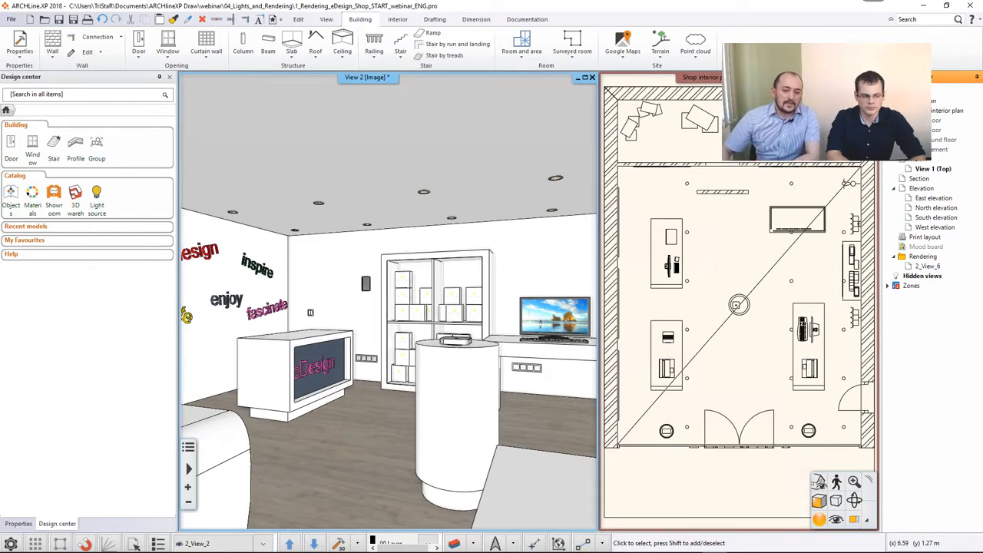
Step: Inspect the properties of the wall lamp beside the shelving unit and clear the selection
{"action": "left_click", "coordinate": [368, 287]}
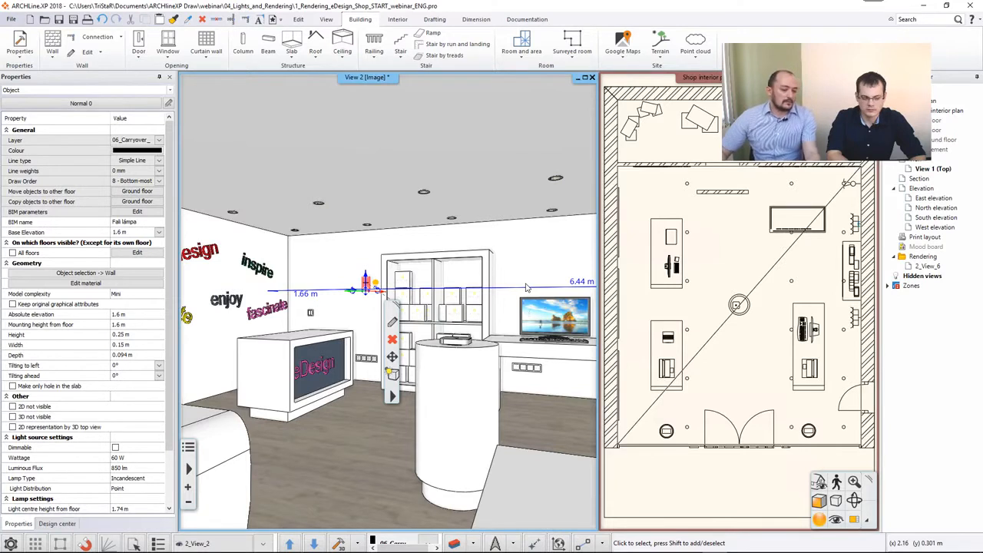
{"action": "key", "text": "Escape"}
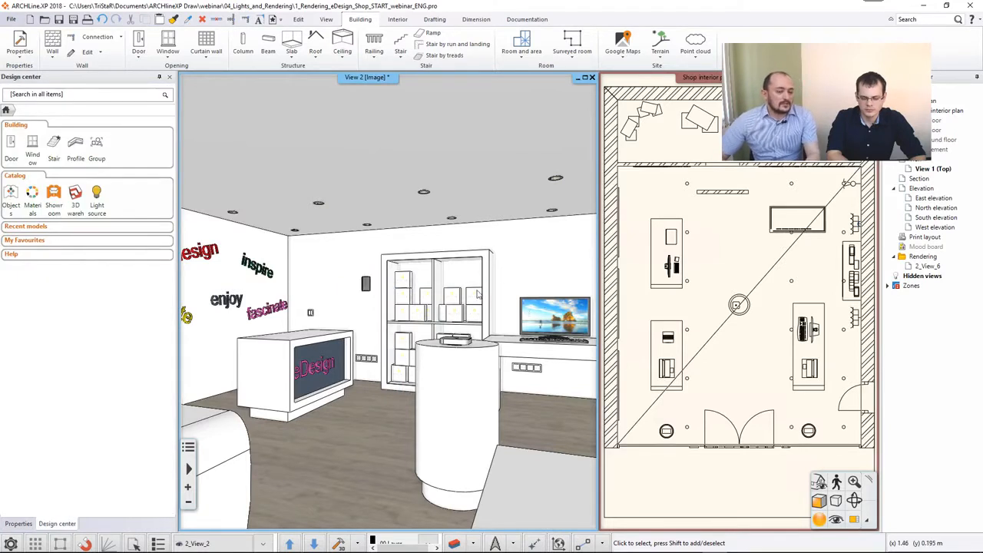
Step: Start a standalone real-time draft rendering of the 3D view at 854x480 (Widescreen 16:9) resolution
{"action": "left_click", "coordinate": [818, 520]}
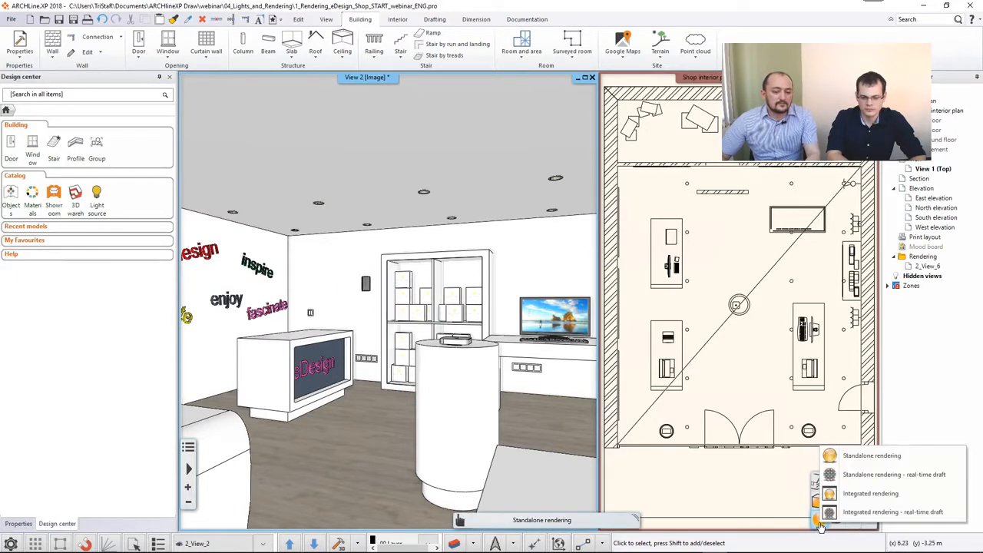
{"action": "left_click", "coordinate": [845, 475]}
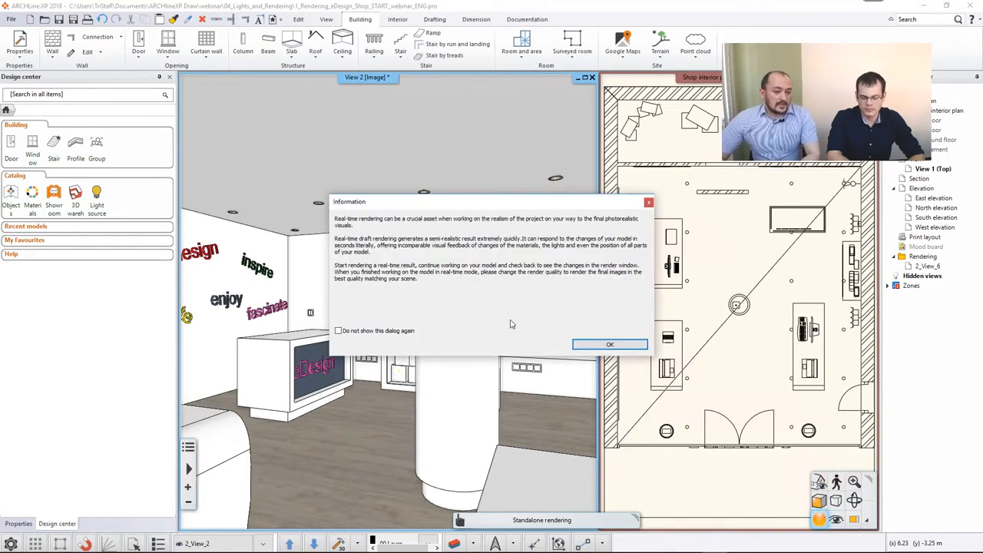
{"action": "left_click", "coordinate": [607, 343]}
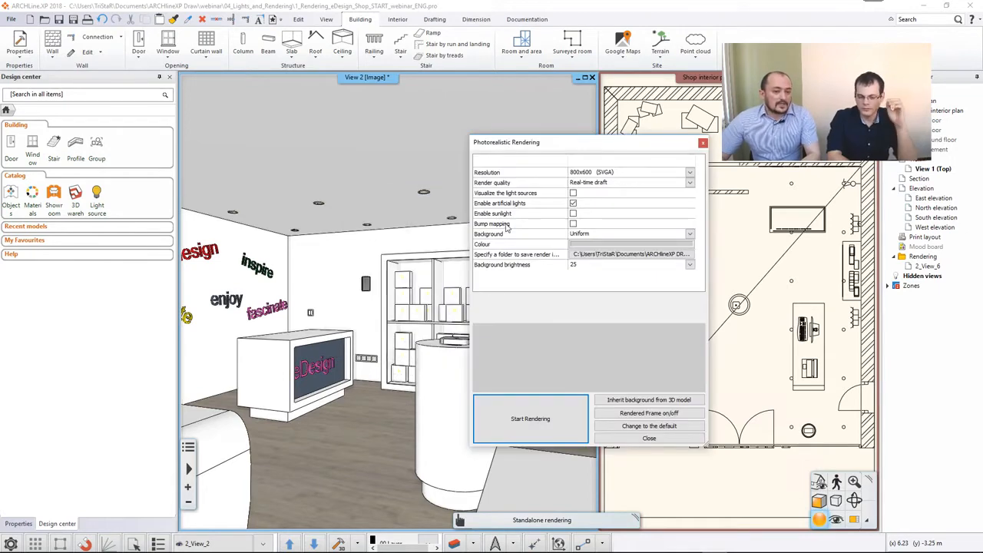
{"action": "left_click", "coordinate": [689, 173]}
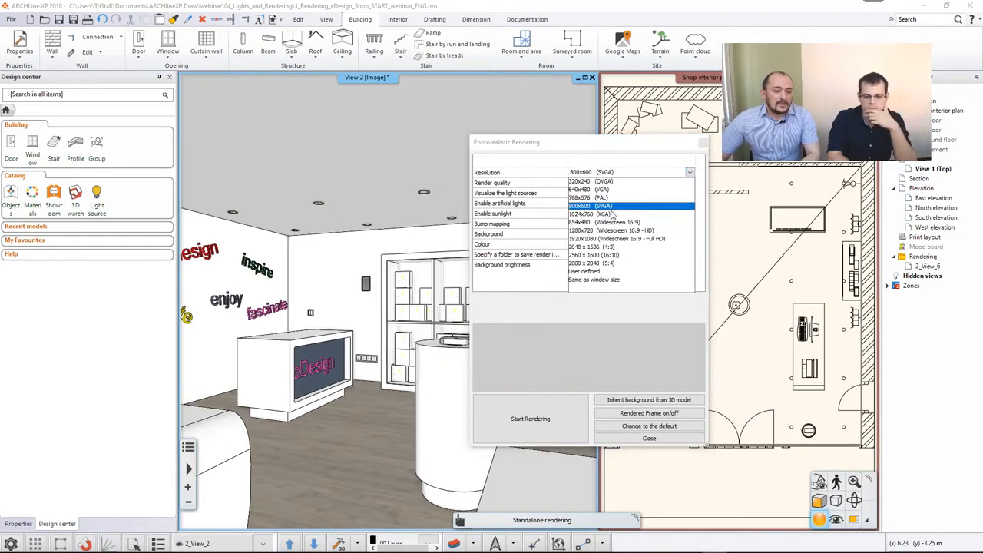
{"action": "left_click", "coordinate": [608, 222]}
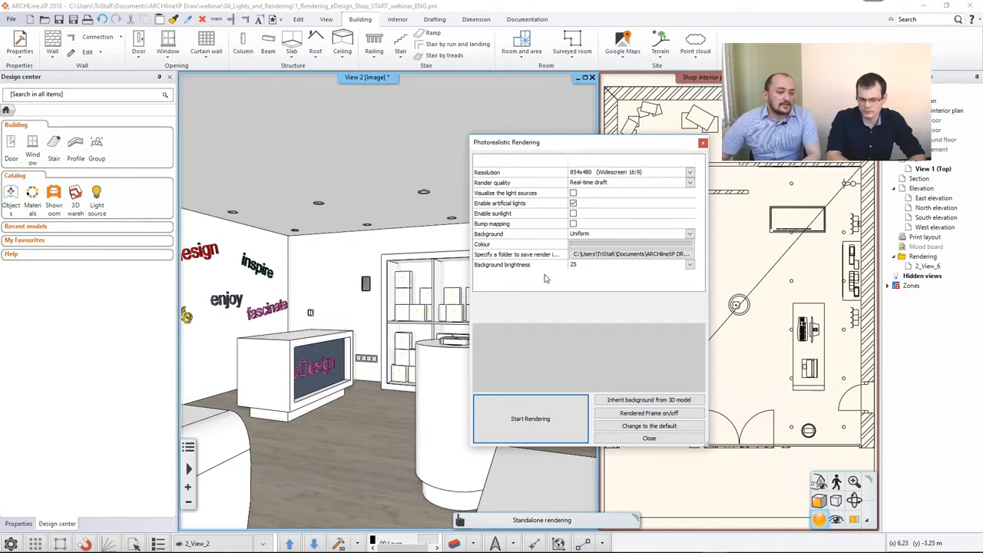
{"action": "left_click", "coordinate": [526, 427]}
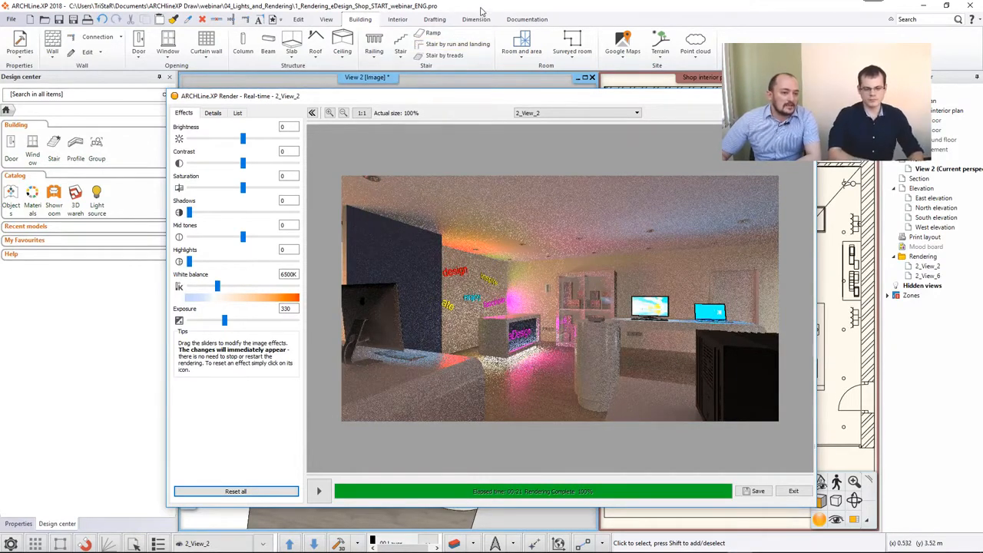
Step: Turn on the light source of the wall lamp beside the shelving unit and clear the selection
{"action": "key", "text": "Escape"}
{"action": "left_click", "coordinate": [367, 286]}
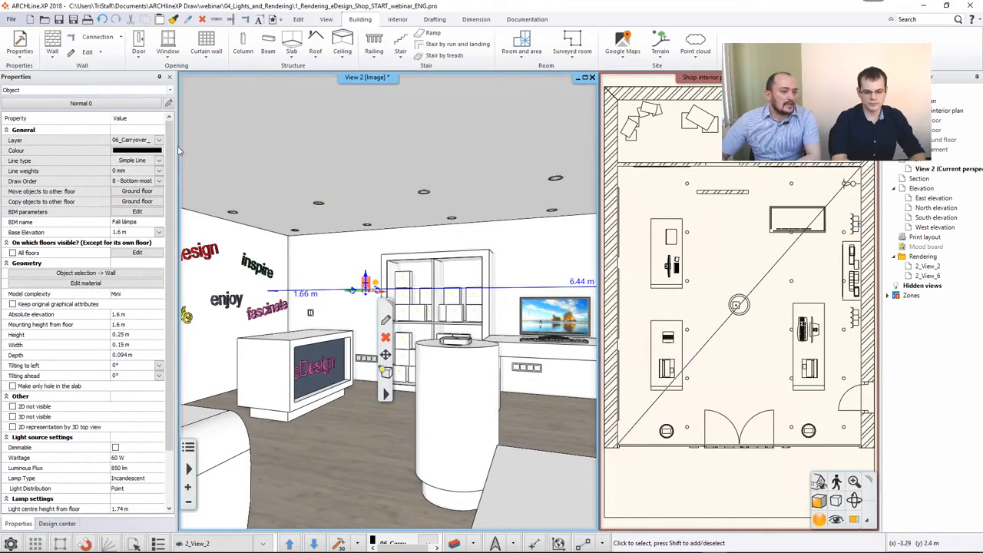
{"action": "left_click", "coordinate": [169, 90]}
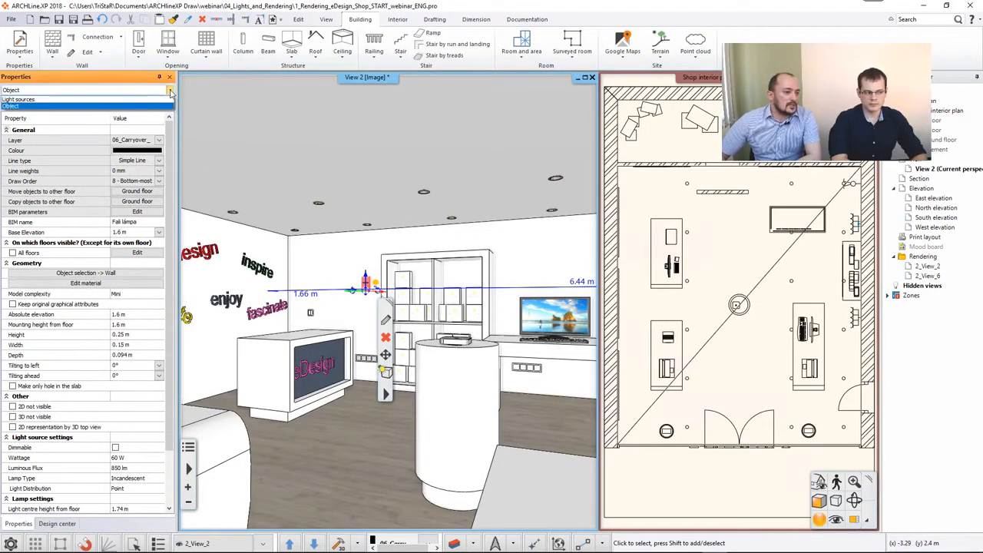
{"action": "left_click", "coordinate": [110, 100]}
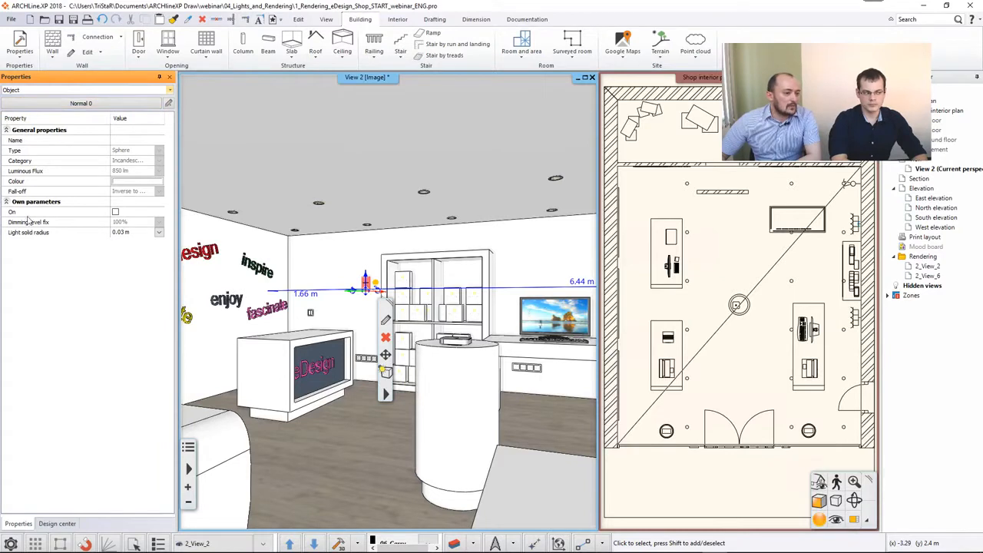
{"action": "left_click", "coordinate": [115, 212]}
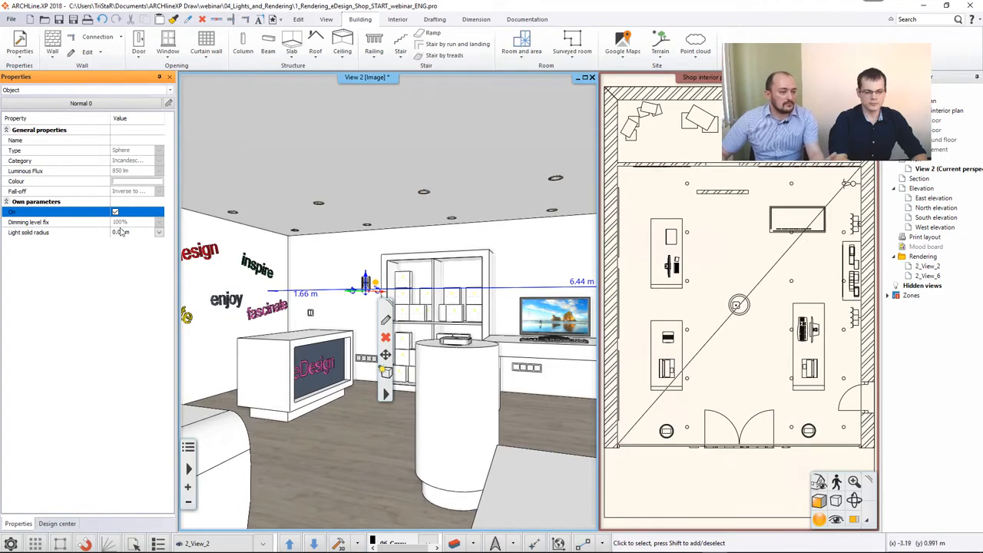
{"action": "left_click", "coordinate": [409, 280]}
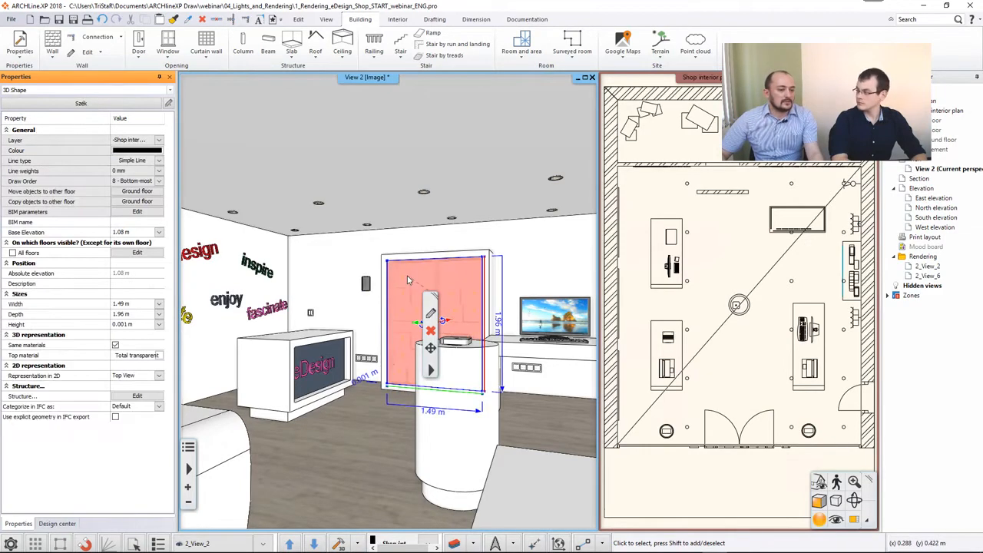
{"action": "key", "text": "Escape"}
Step: Switch to the ARCHLine.XP Render window to check the wall lamp's light in the real-time draft
{"action": "mouse_move", "coordinate": [619, 550]}
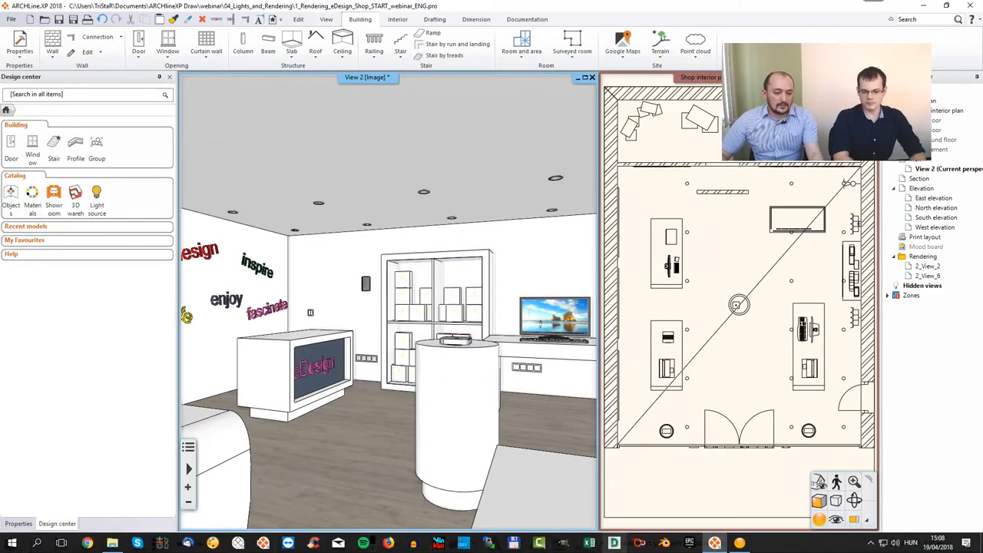
{"action": "left_click", "coordinate": [738, 543]}
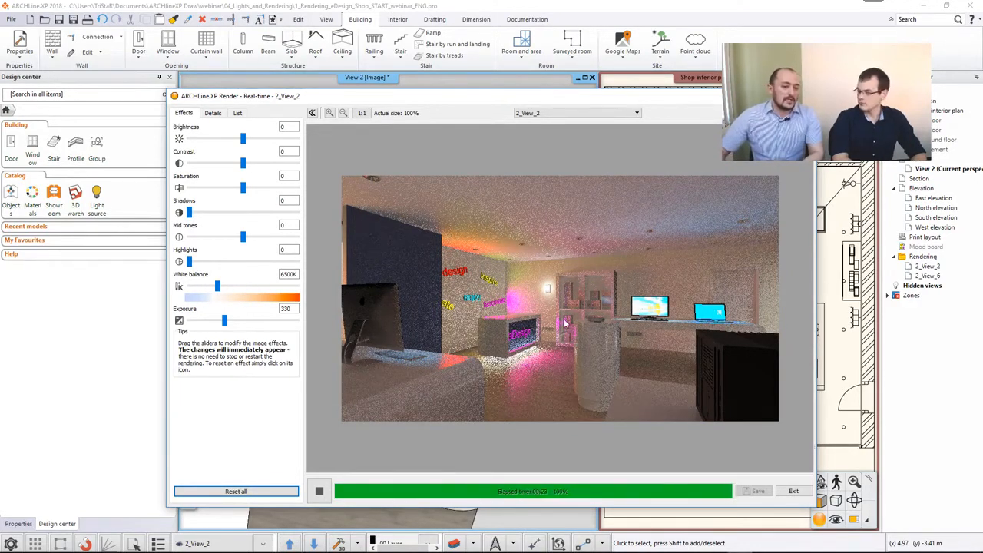
Step: Start placing a lighting object in the model and open the Wall Lamps category of the object library
{"action": "left_click_drag", "start_coordinate": [319, 98], "coordinate": [348, 100]}
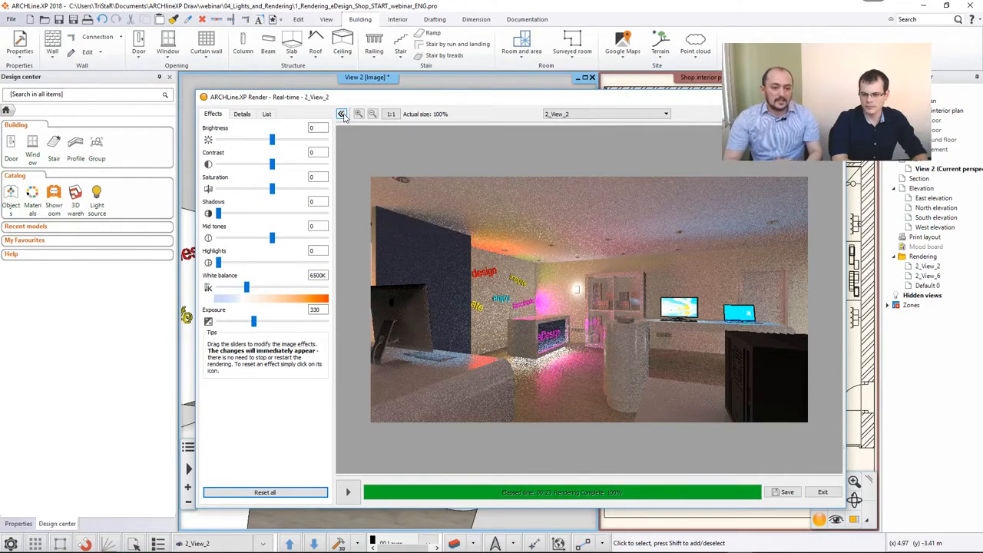
{"action": "left_click", "coordinate": [447, 8]}
{"action": "left_click", "coordinate": [396, 23]}
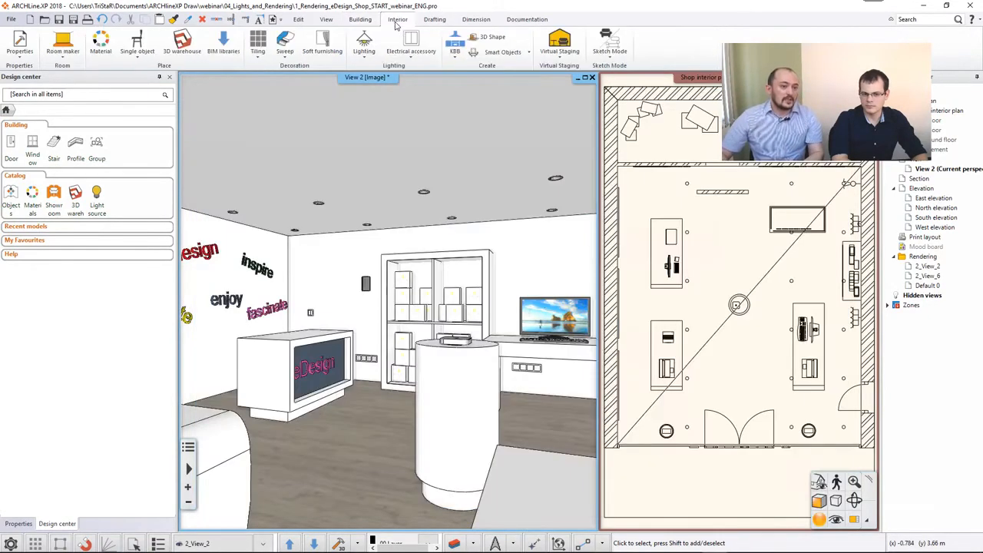
{"action": "left_click", "coordinate": [365, 47]}
{"action": "left_click", "coordinate": [389, 75]}
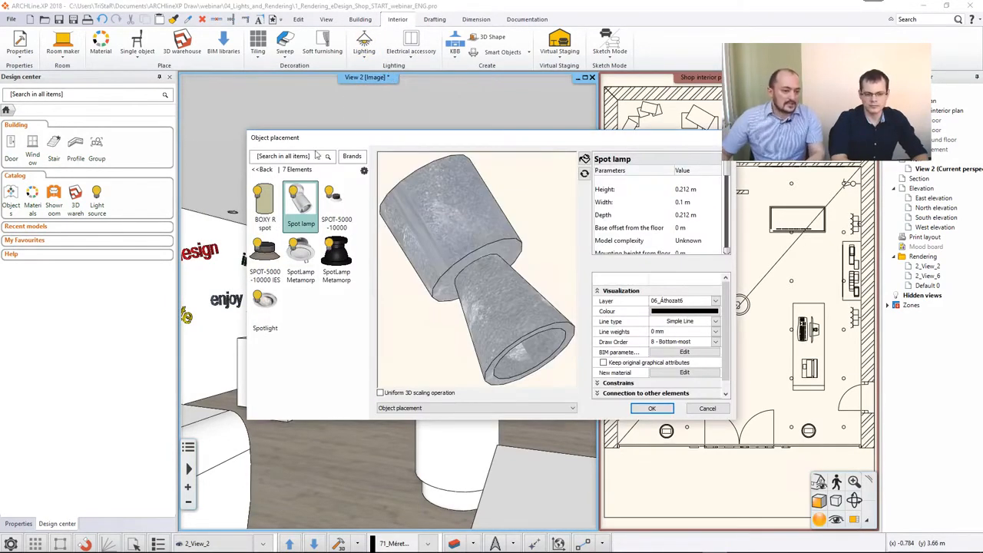
{"action": "left_click", "coordinate": [262, 170]}
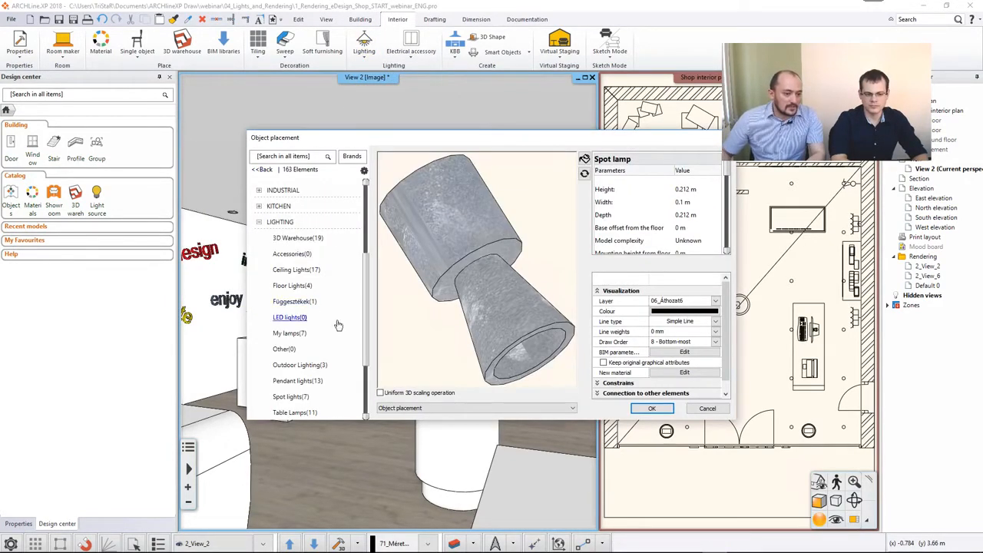
{"action": "scroll", "coordinate": [311, 319], "scroll_direction": "down", "scroll_amount": 2}
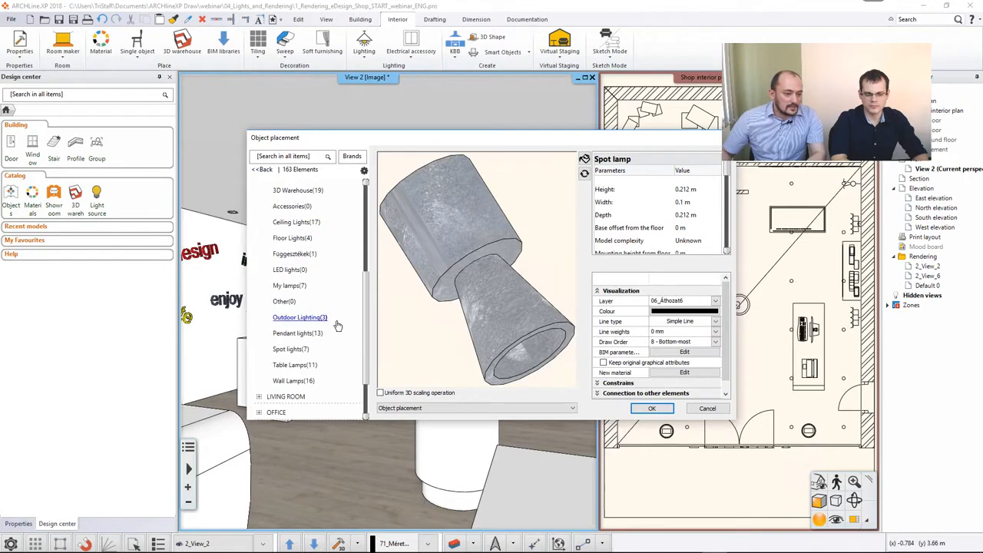
{"action": "left_click", "coordinate": [296, 381]}
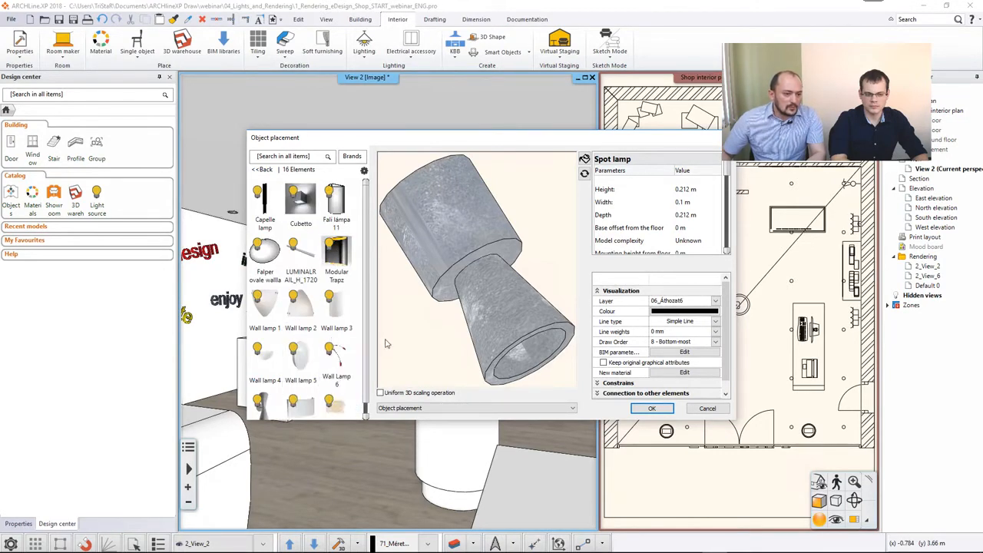
Step: Place the Modular Trapz wall lamp on the back wall between the shelving unit and the widescreen monitor
{"action": "left_click", "coordinate": [341, 214]}
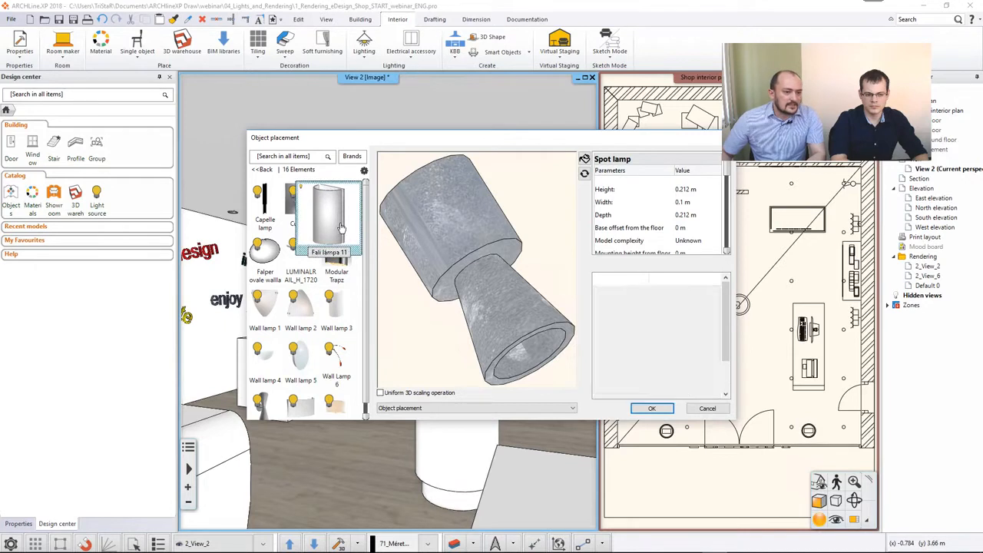
{"action": "left_click", "coordinate": [341, 266]}
{"action": "scroll", "coordinate": [313, 352], "scroll_direction": "down", "scroll_amount": 3}
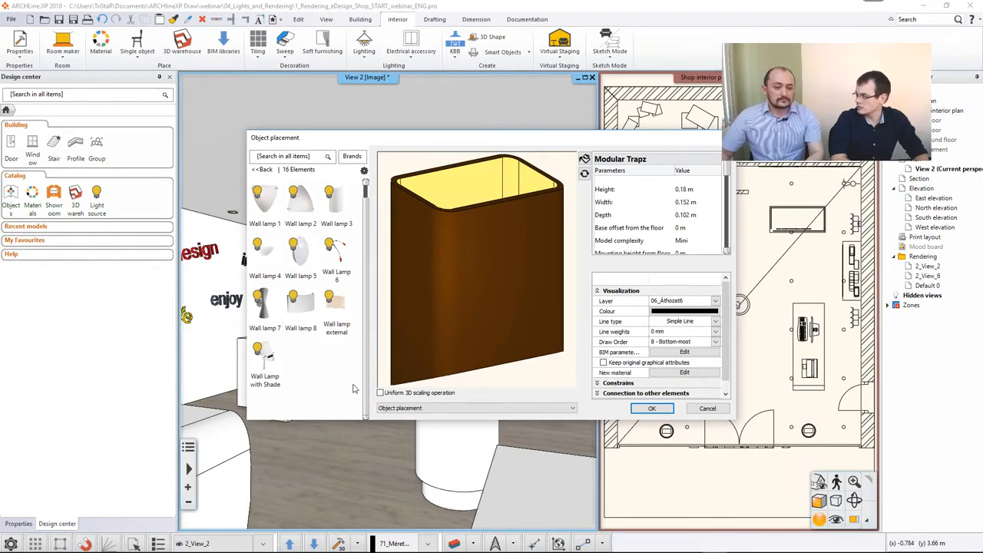
{"action": "left_click", "coordinate": [651, 408]}
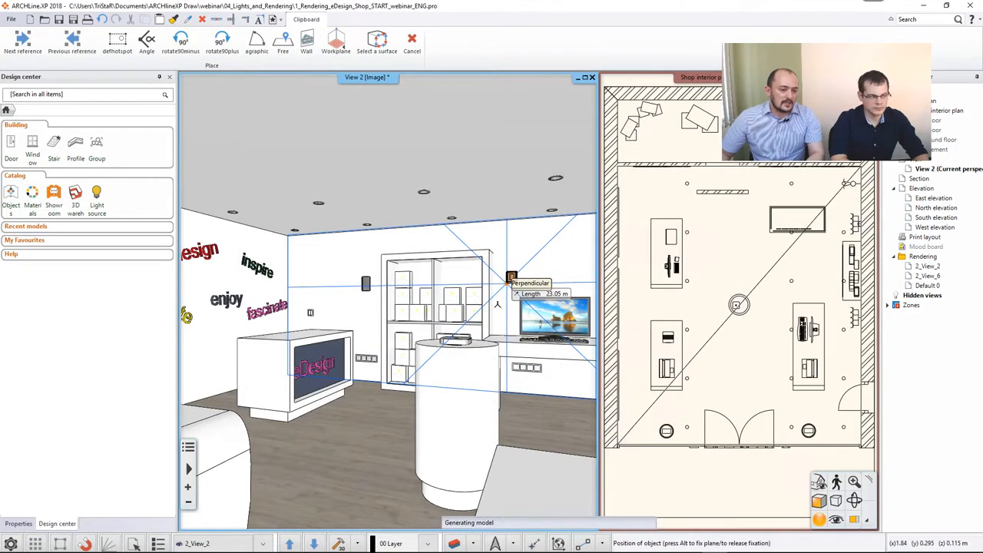
{"action": "left_click", "coordinate": [508, 279]}
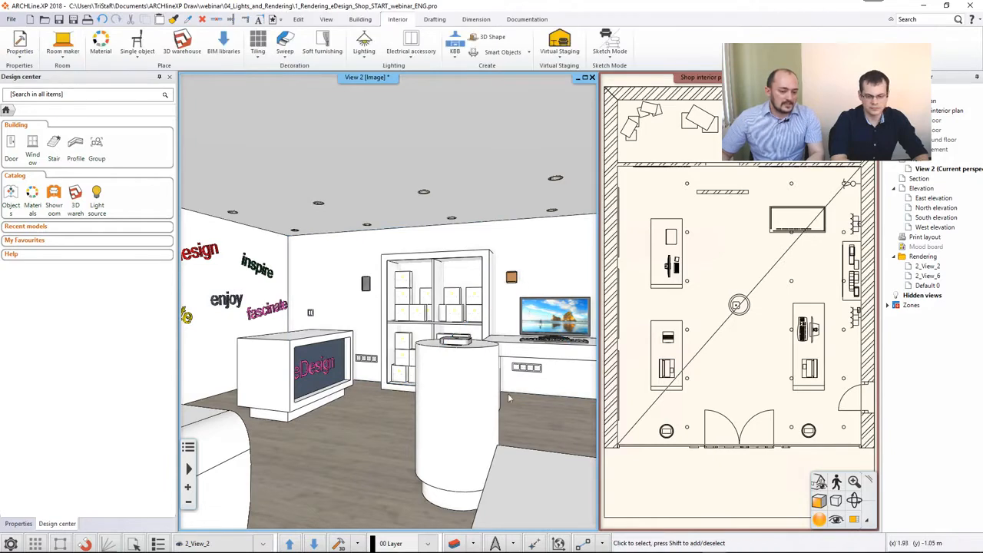
Step: Try enabling sunlight in the real-time draft rendering, switch it off again and return to the model
{"action": "left_click", "coordinate": [740, 543]}
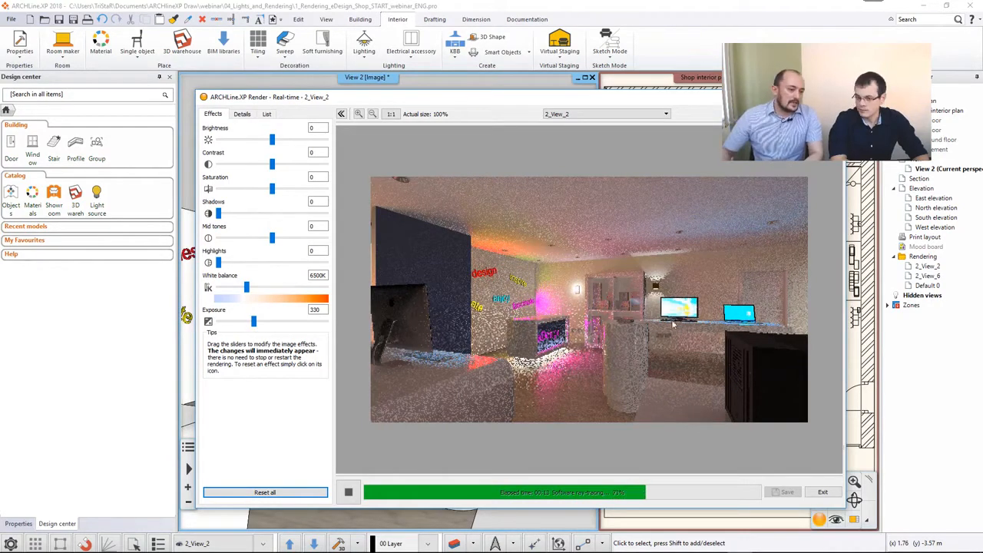
{"action": "left_click", "coordinate": [242, 114]}
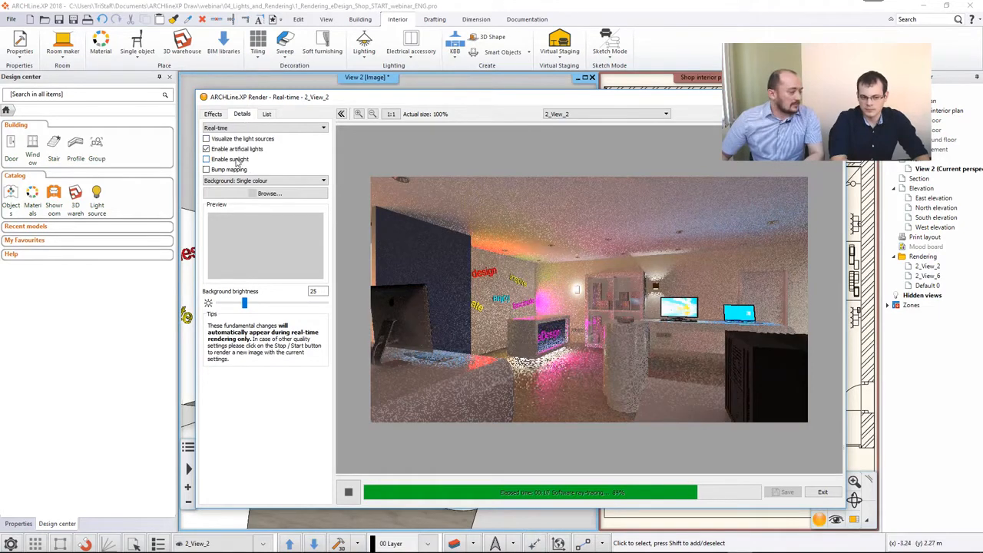
{"action": "left_click", "coordinate": [206, 158]}
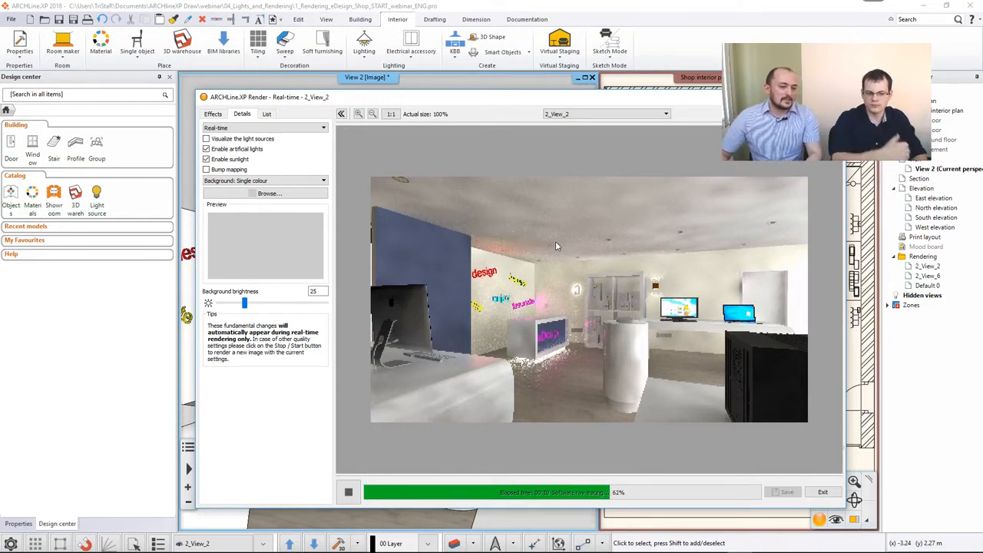
{"action": "left_click", "coordinate": [206, 159]}
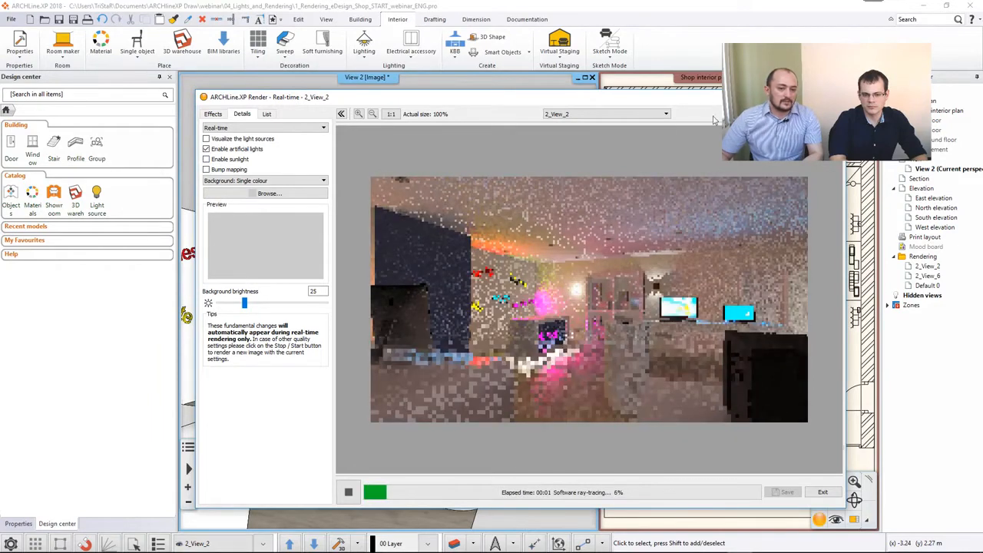
{"action": "key", "text": "Escape"}
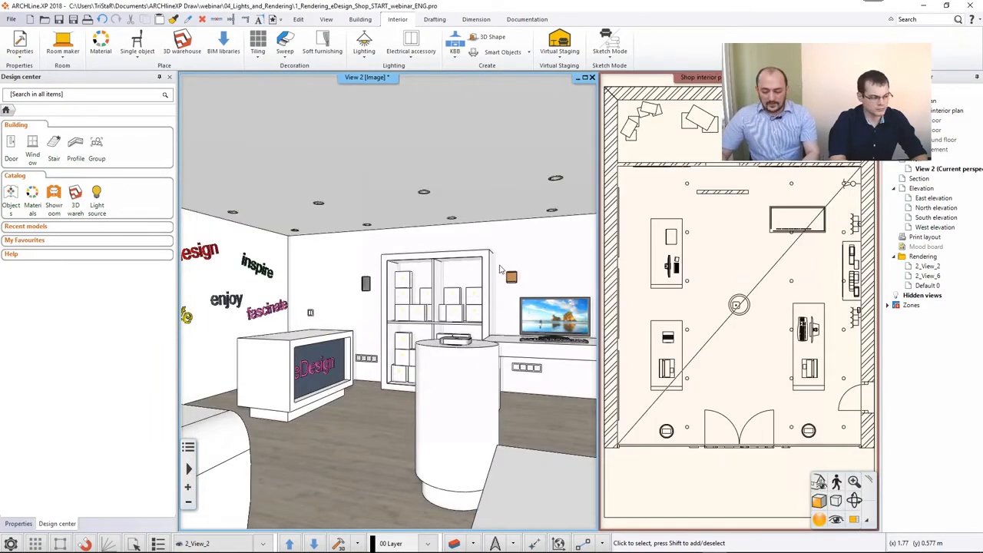
Step: Bring the 3D view to the saved view 2_View_6 and show the whole eDesign shopfront from outside
{"action": "scroll", "coordinate": [340, 364], "scroll_direction": "up", "scroll_amount": 3}
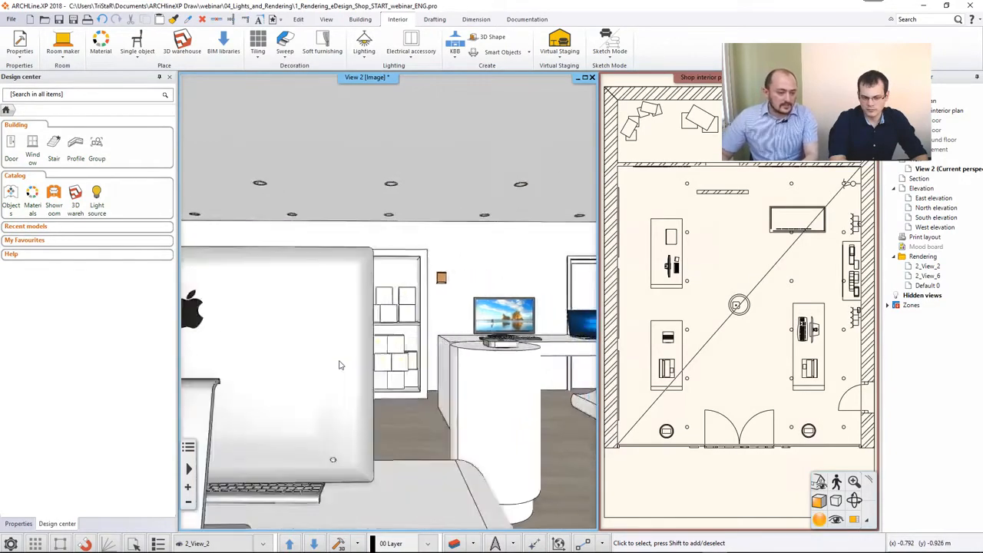
{"action": "key", "text": "Right"}
{"action": "key", "text": "Right"}
{"action": "key", "text": "Right"}
{"action": "key", "text": "Right"}
{"action": "key", "text": "Right"}
{"action": "key", "text": "Right"}
{"action": "key", "text": "Right"}
{"action": "key", "text": "Right"}
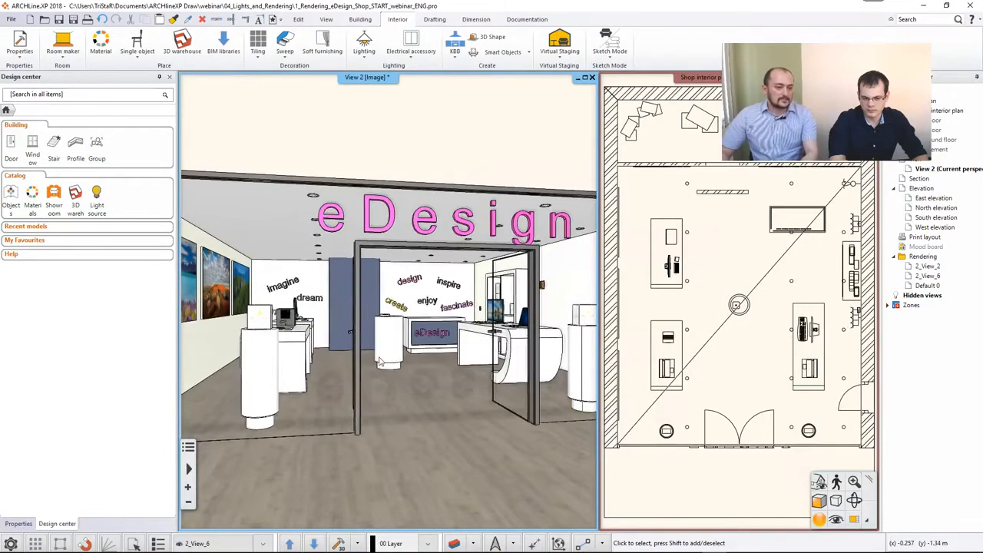
{"action": "scroll", "coordinate": [380, 361], "scroll_direction": "down", "scroll_amount": 3}
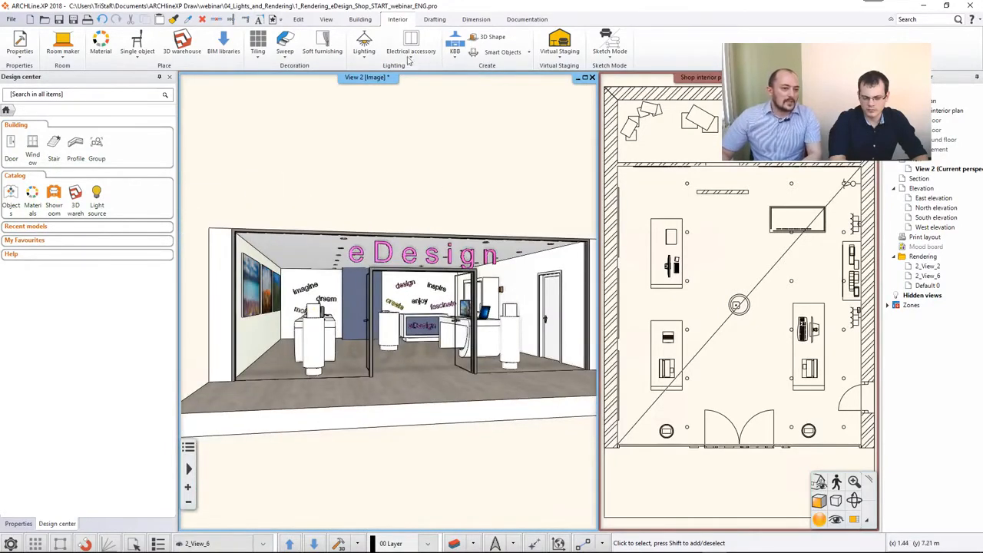
Step: Run a shadow simulation on the shopfront, varying the date and setting the time to about 12:01
{"action": "left_click", "coordinate": [325, 19]}
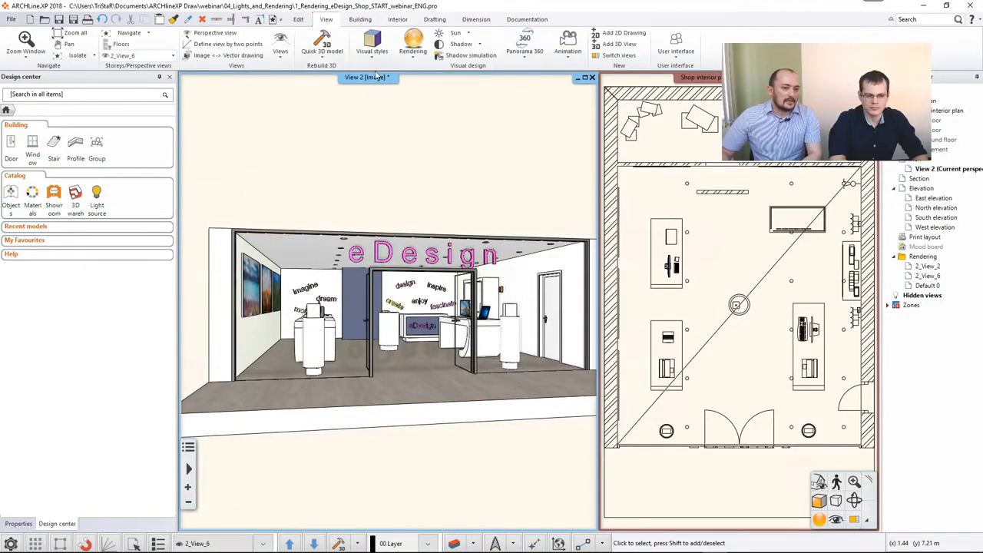
{"action": "left_click", "coordinate": [482, 58]}
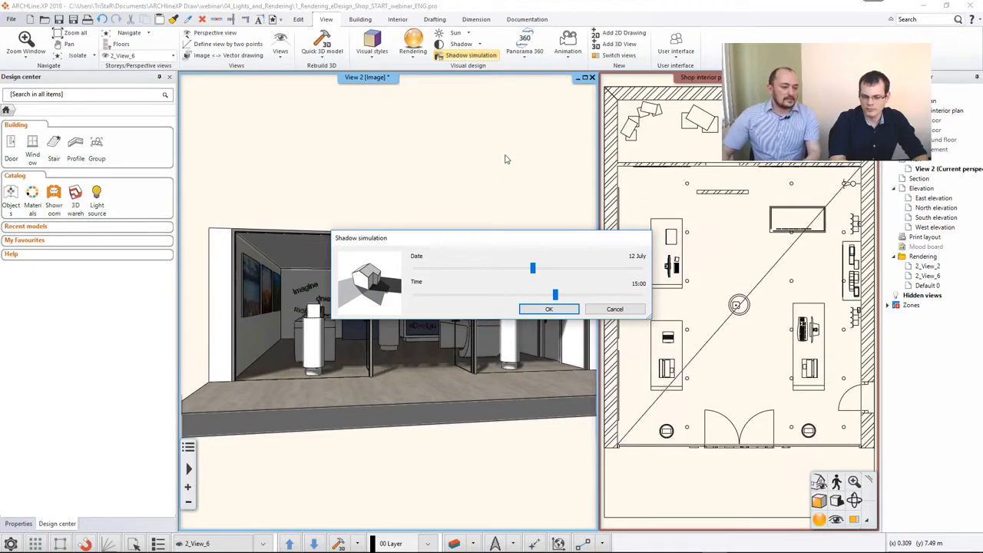
{"action": "left_click_drag", "start_coordinate": [533, 274], "coordinate": [582, 277]}
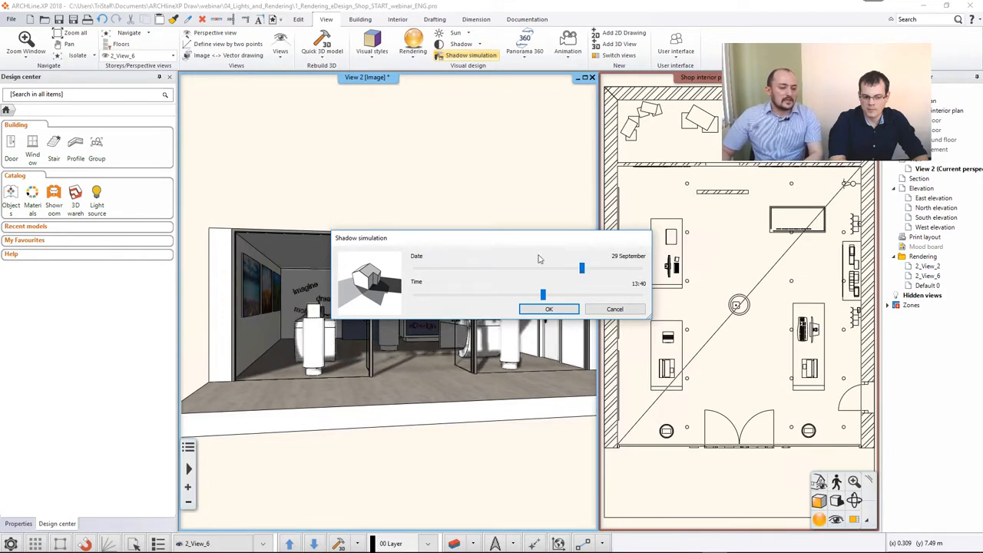
{"action": "left_click_drag", "start_coordinate": [530, 239], "coordinate": [654, 145]}
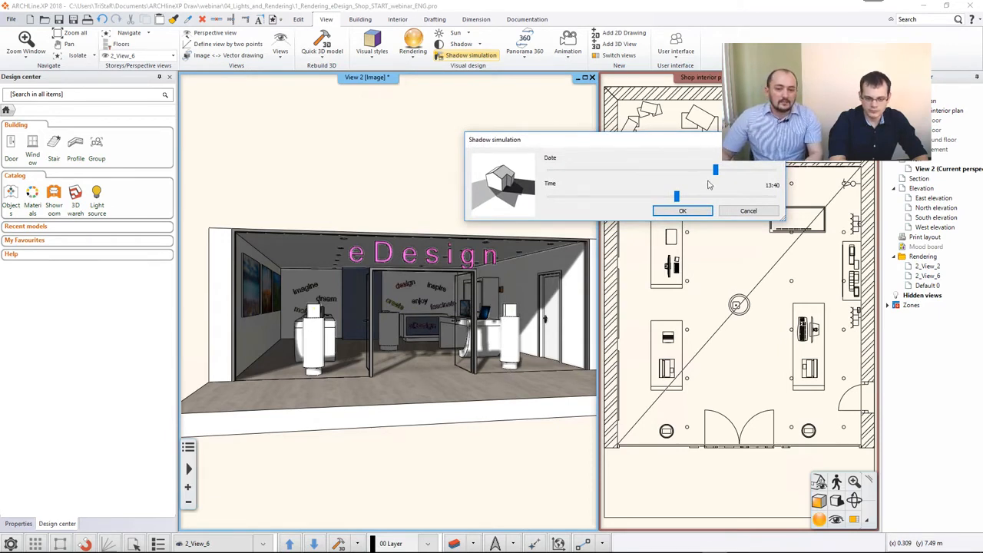
{"action": "left_click_drag", "start_coordinate": [715, 170], "coordinate": [656, 202]}
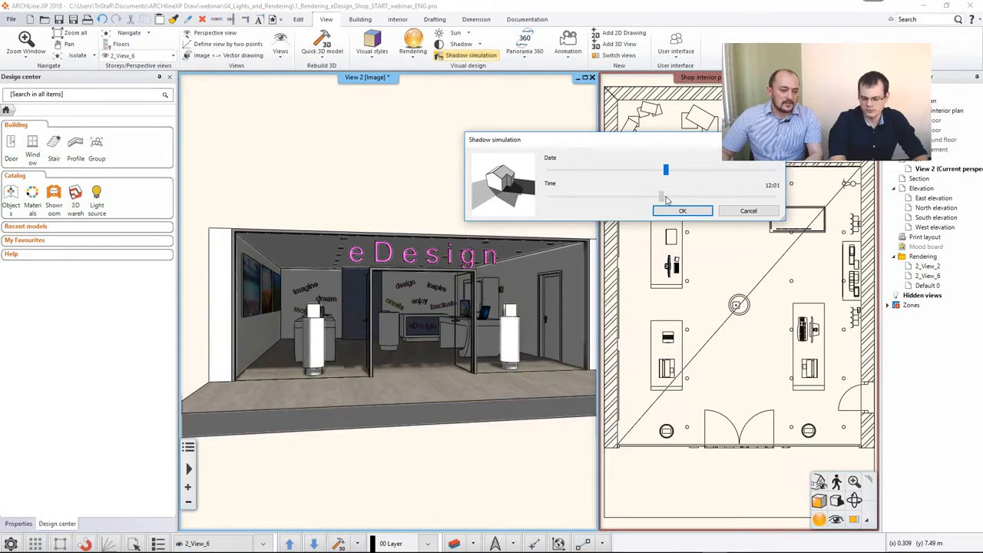
{"action": "left_click", "coordinate": [682, 211]}
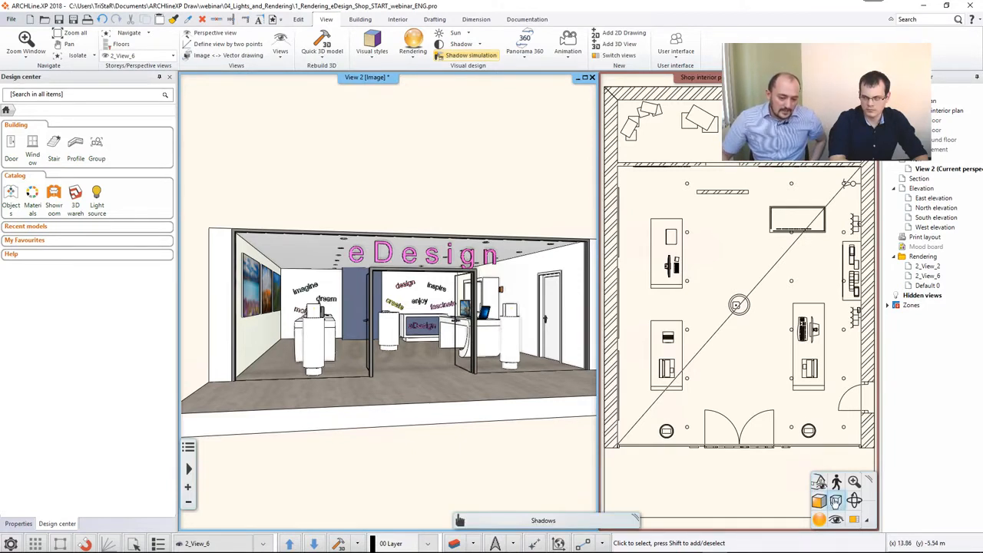
Step: Set the 3D view's light scheme to Shadow on, and then to Switch off both
{"action": "left_click", "coordinate": [835, 501]}
{"action": "left_click", "coordinate": [870, 451]}
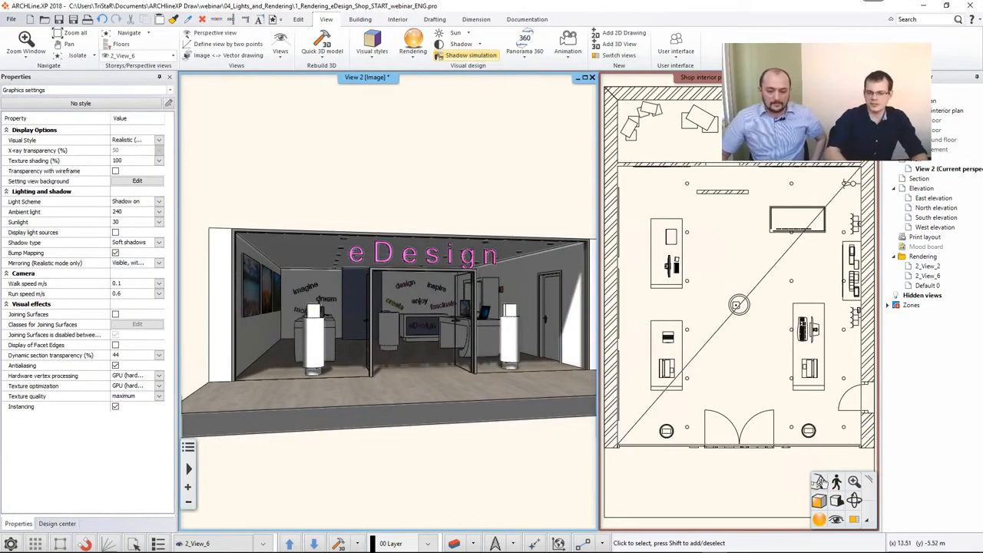
{"action": "left_click", "coordinate": [840, 500]}
{"action": "left_click", "coordinate": [877, 429]}
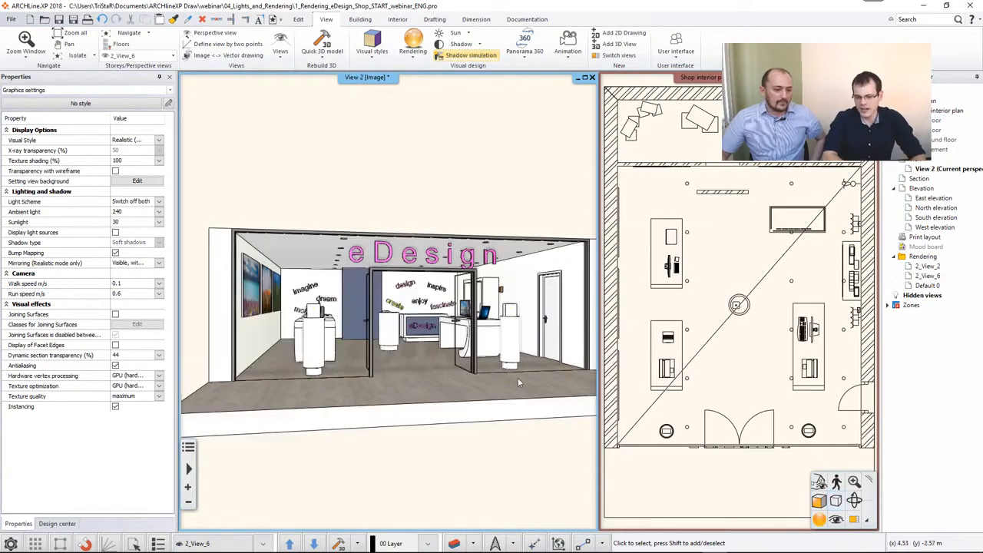
Step: Return the 3D view to 2_View_2 and check the wall lamps' light in the real-time draft rendering
{"action": "key", "text": "Page_Down"}
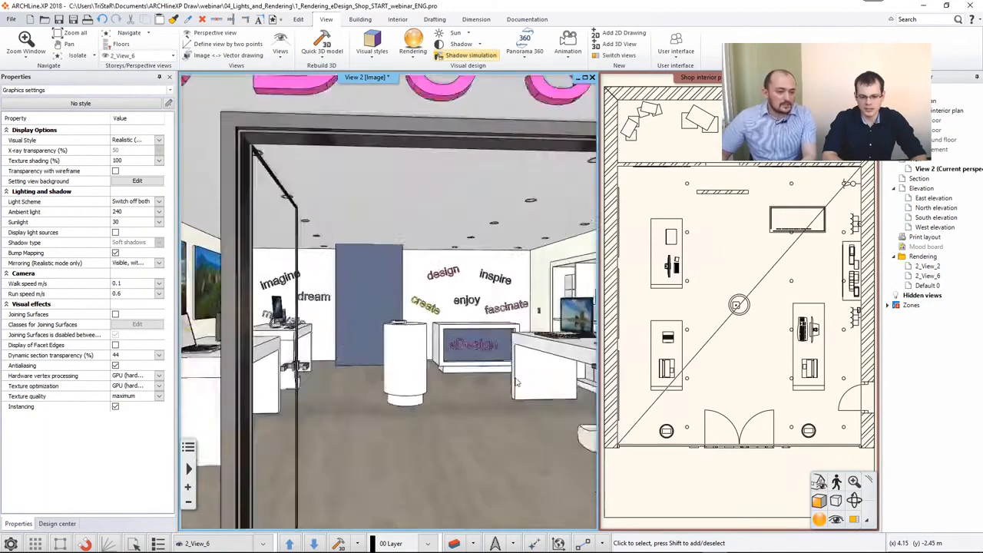
{"action": "key", "text": "Page_Down"}
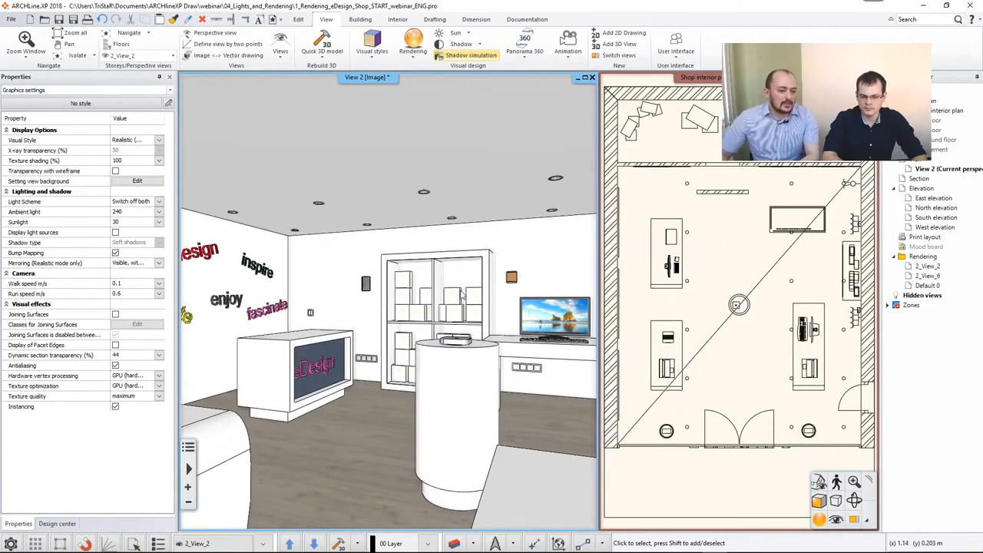
{"action": "mouse_move", "coordinate": [540, 546]}
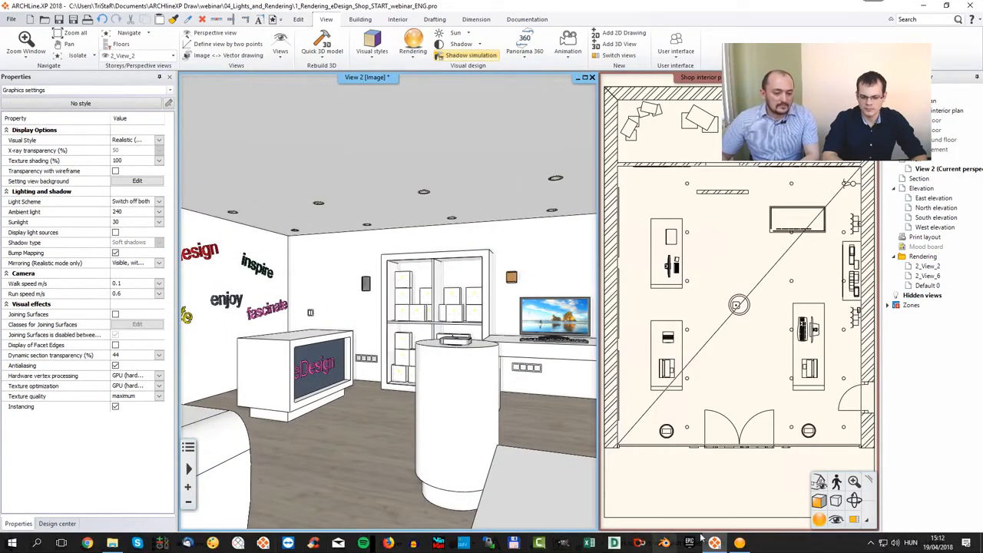
{"action": "left_click", "coordinate": [739, 544]}
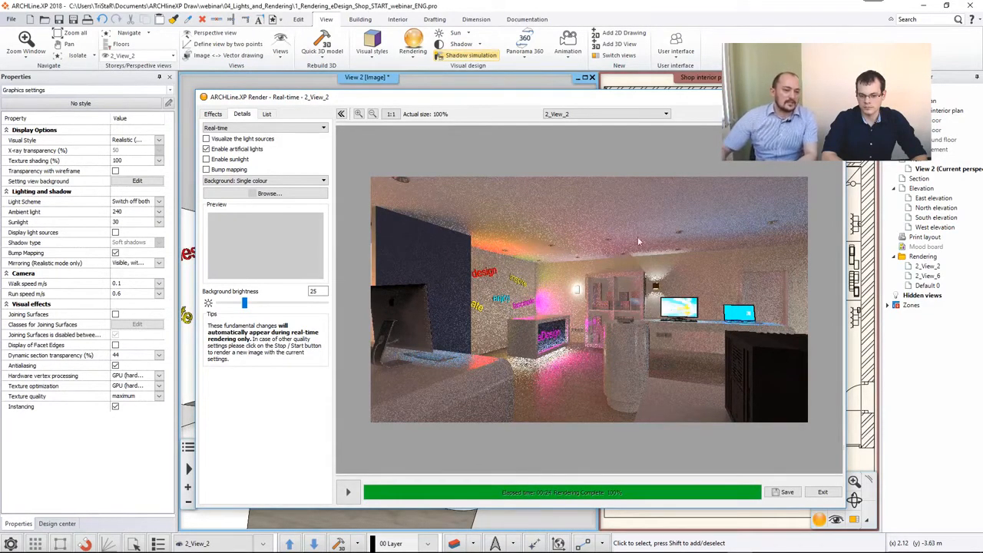
Step: Close the draft rendering and review the Shop interior layers Furnishing, LED strip and Decor in the Layer Manager from the floor plan
{"action": "left_click", "coordinate": [588, 16]}
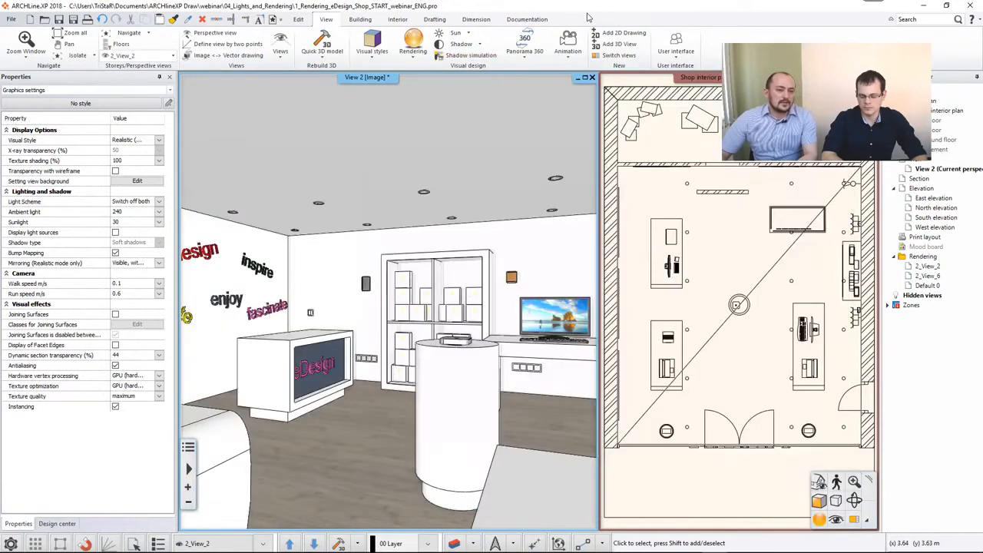
{"action": "left_click", "coordinate": [669, 209]}
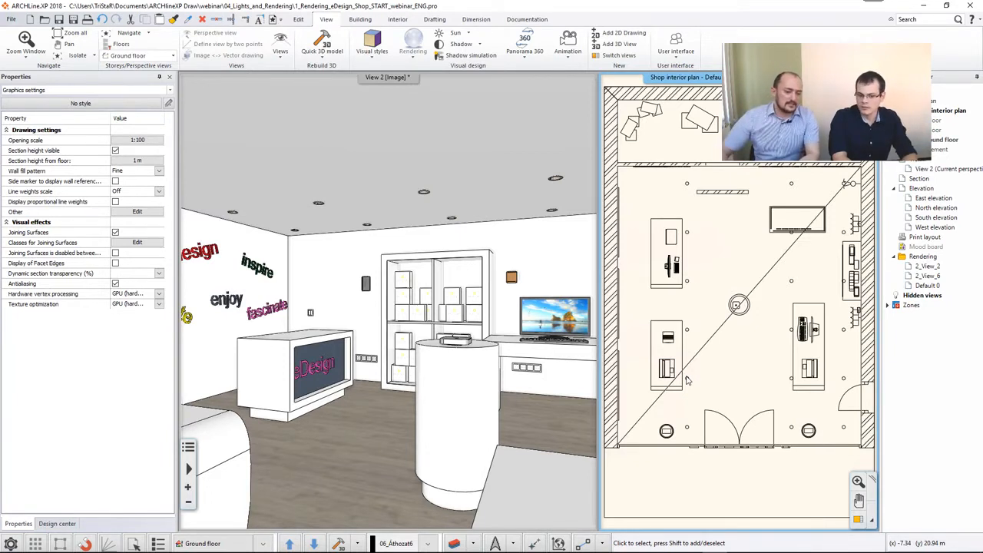
{"action": "left_click", "coordinate": [455, 544]}
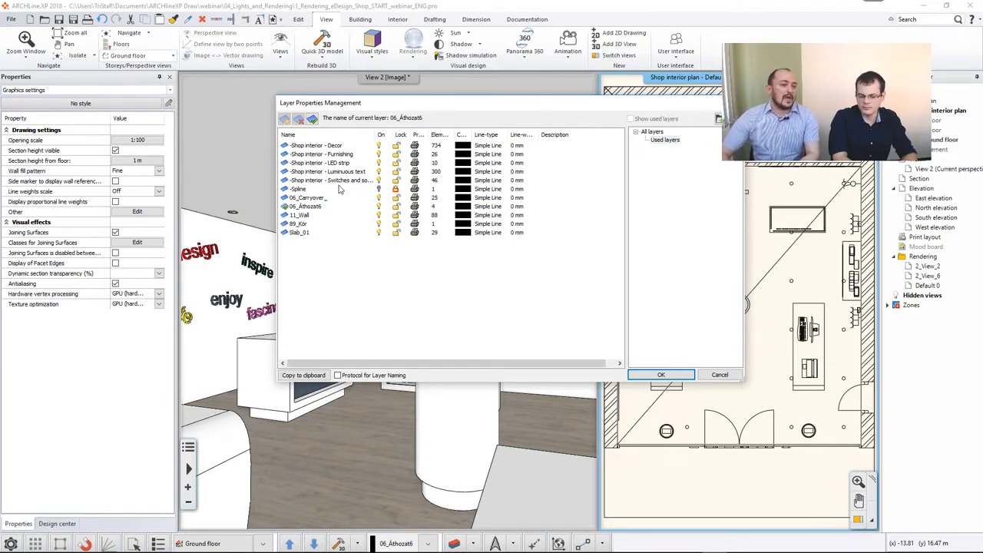
{"action": "left_click_drag", "start_coordinate": [428, 106], "coordinate": [541, 123]}
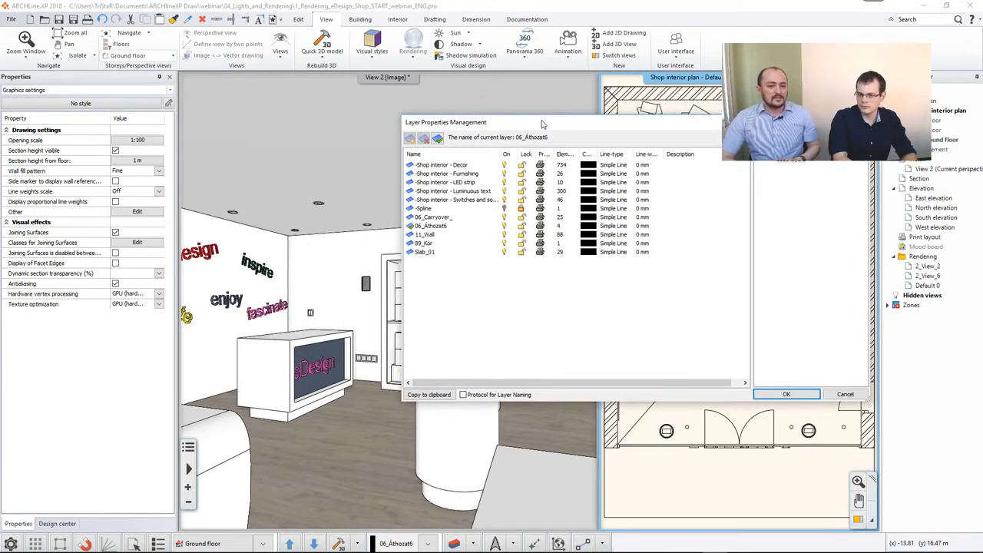
{"action": "left_click", "coordinate": [451, 175]}
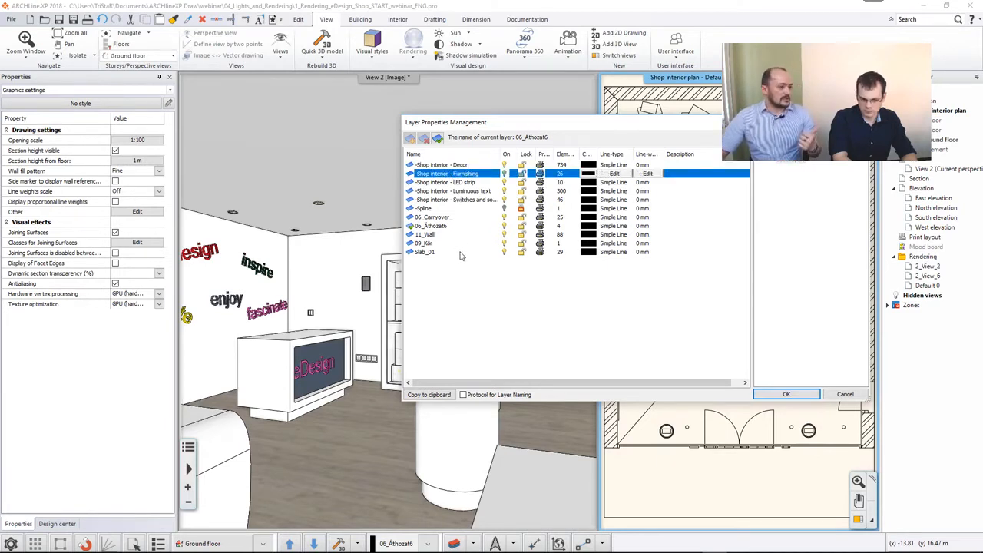
{"action": "left_click", "coordinate": [470, 183]}
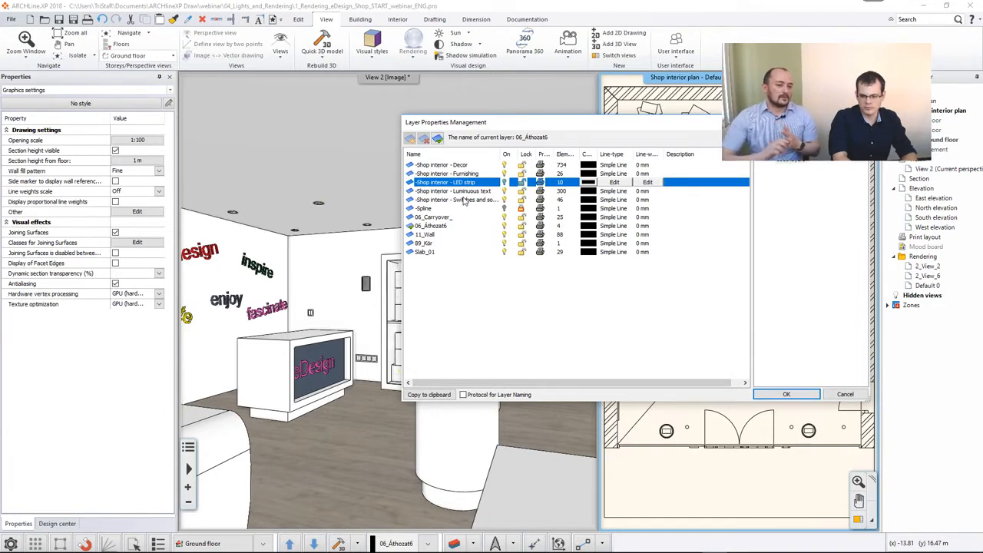
{"action": "left_click", "coordinate": [467, 166]}
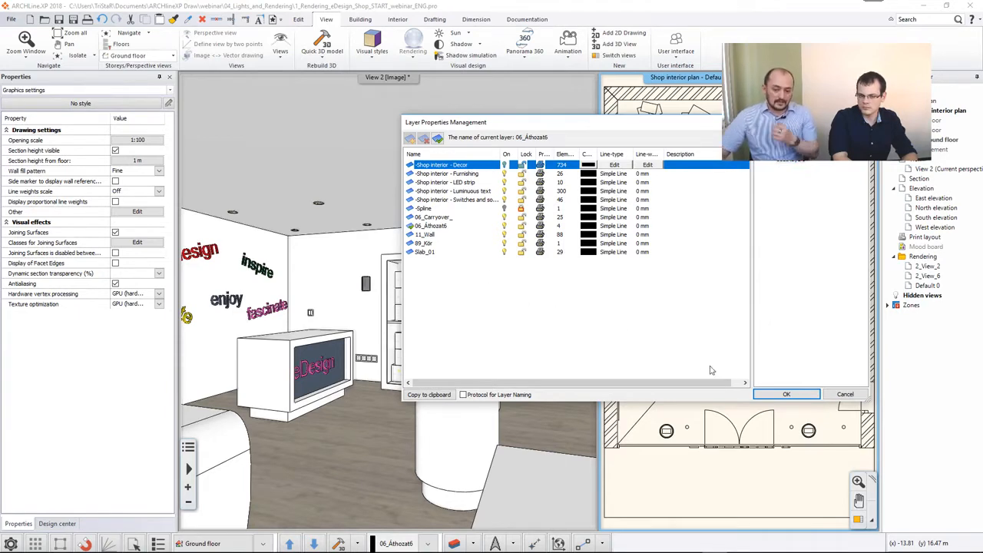
{"action": "left_click", "coordinate": [777, 395]}
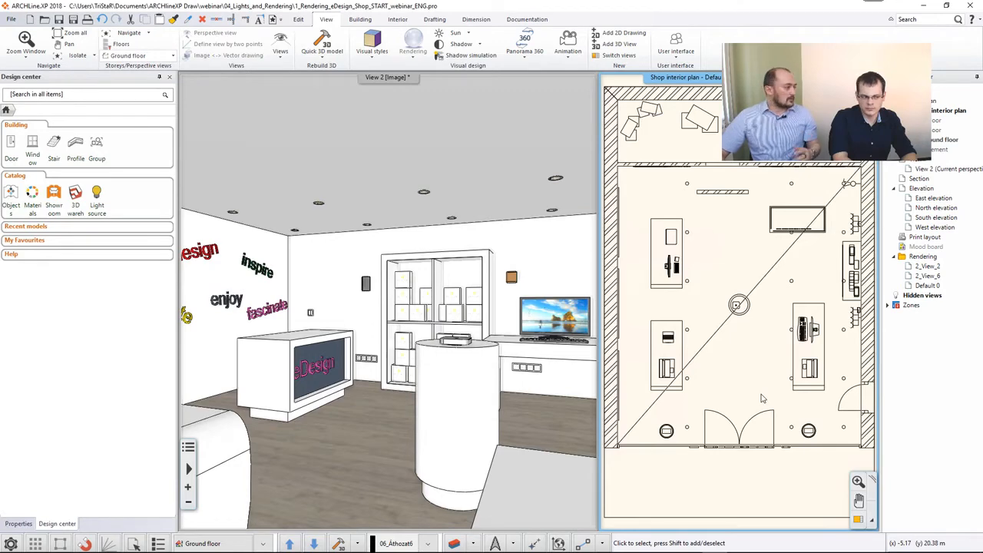
Step: Check which layer the LED lighting around the counter in the floor plan is assigned to
{"action": "left_click", "coordinate": [773, 219]}
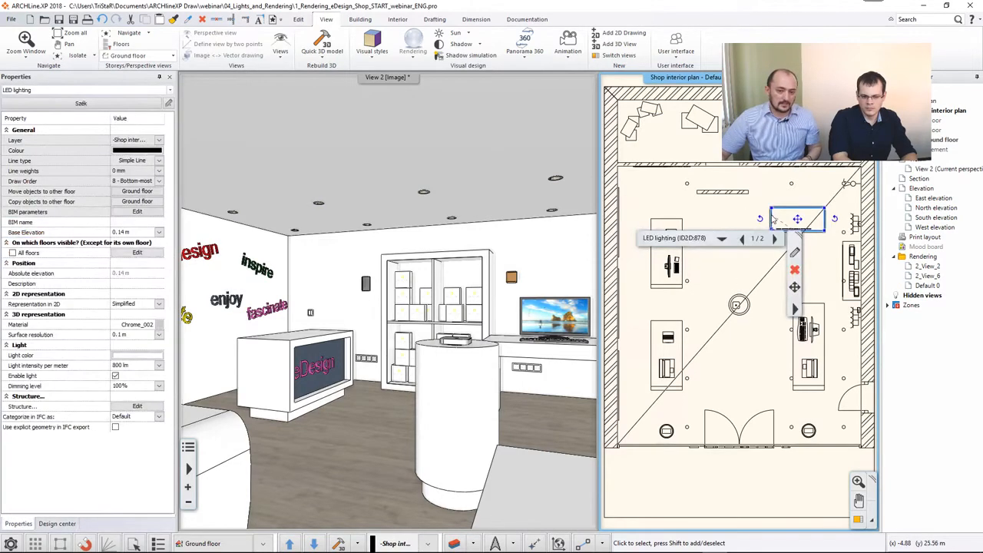
{"action": "left_click", "coordinate": [160, 141]}
{"action": "left_click", "coordinate": [421, 251]}
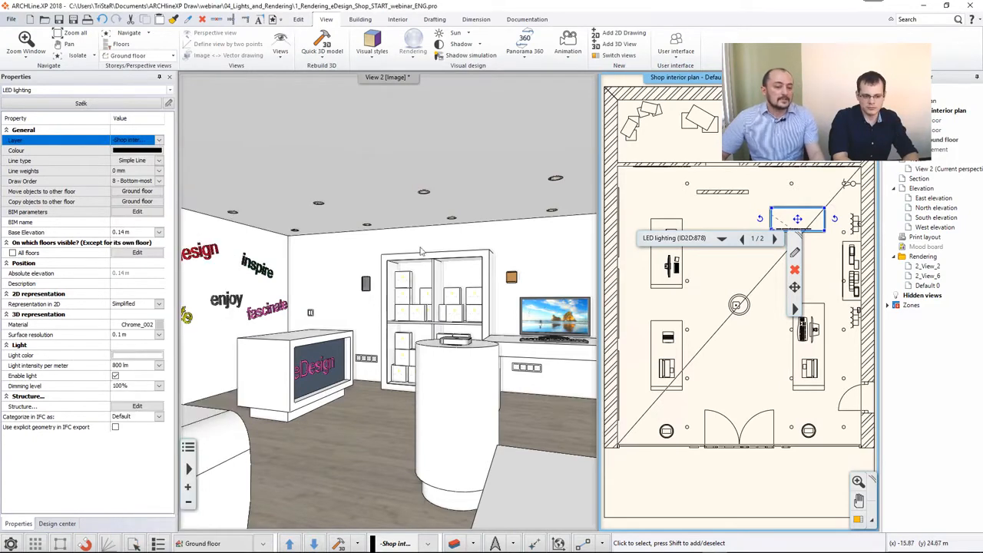
{"action": "key", "text": "Escape"}
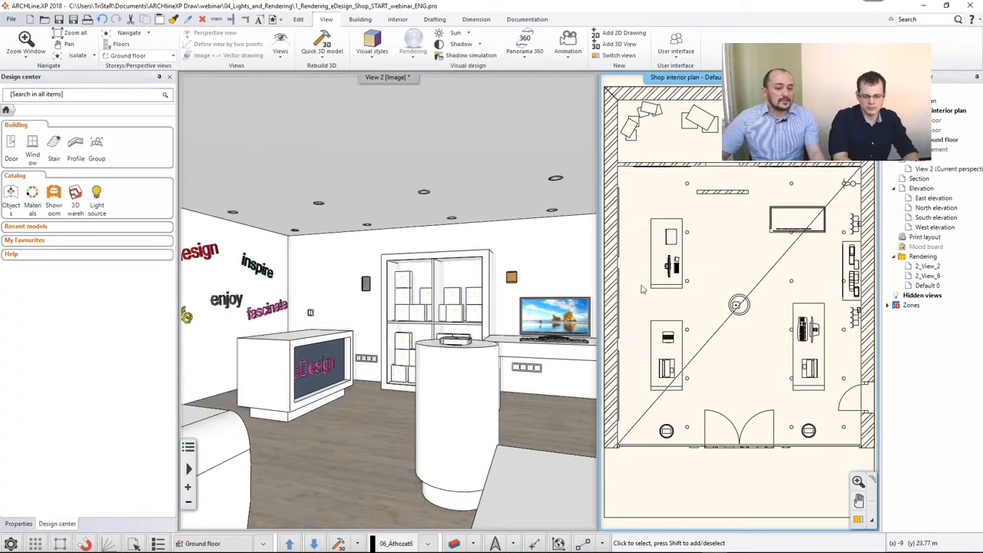
Step: Use Layer Walk to hide the Shop interior layers Decor, Furnishing, LED strip, Luminous text and Switches and sockets
{"action": "left_click", "coordinate": [455, 544]}
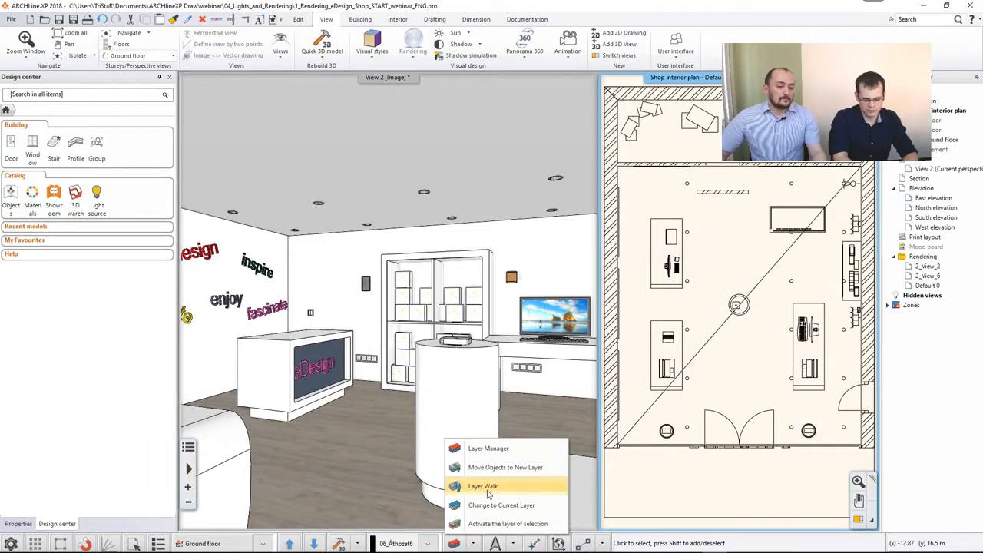
{"action": "left_click", "coordinate": [484, 486]}
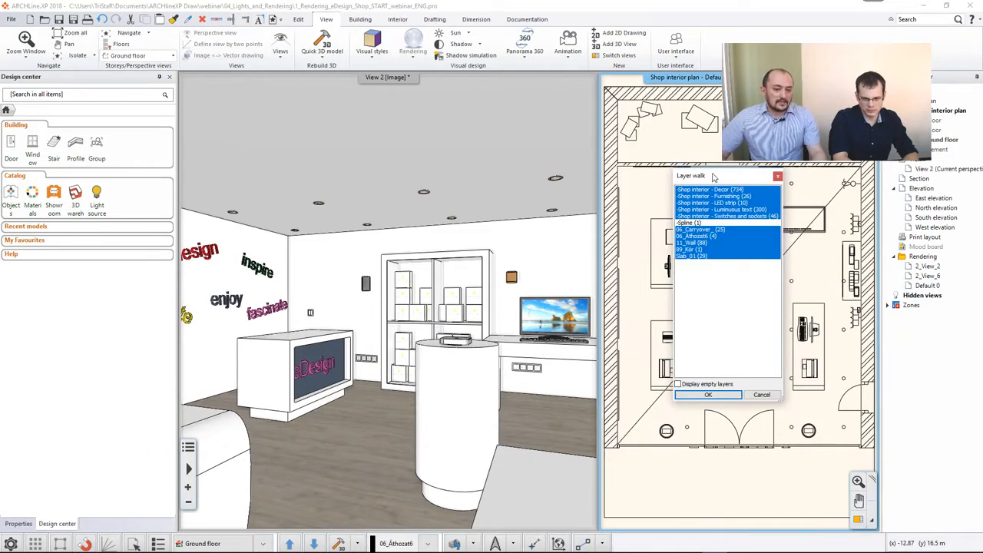
{"action": "left_click_drag", "start_coordinate": [713, 177], "coordinate": [452, 174]}
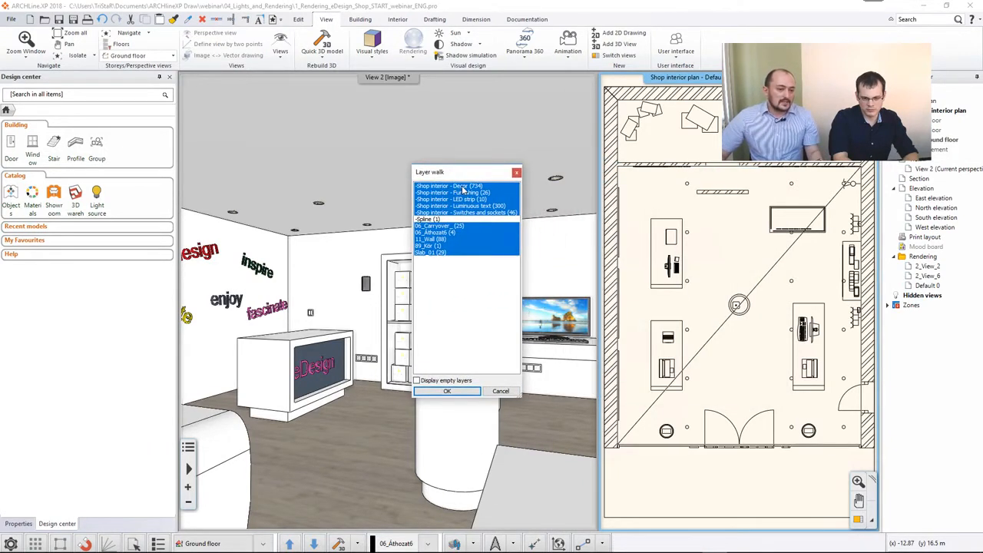
{"action": "left_click", "coordinate": [464, 186], "text": "ctrl"}
{"action": "left_click", "coordinate": [465, 193], "text": "ctrl"}
{"action": "left_click", "coordinate": [466, 199], "text": "ctrl"}
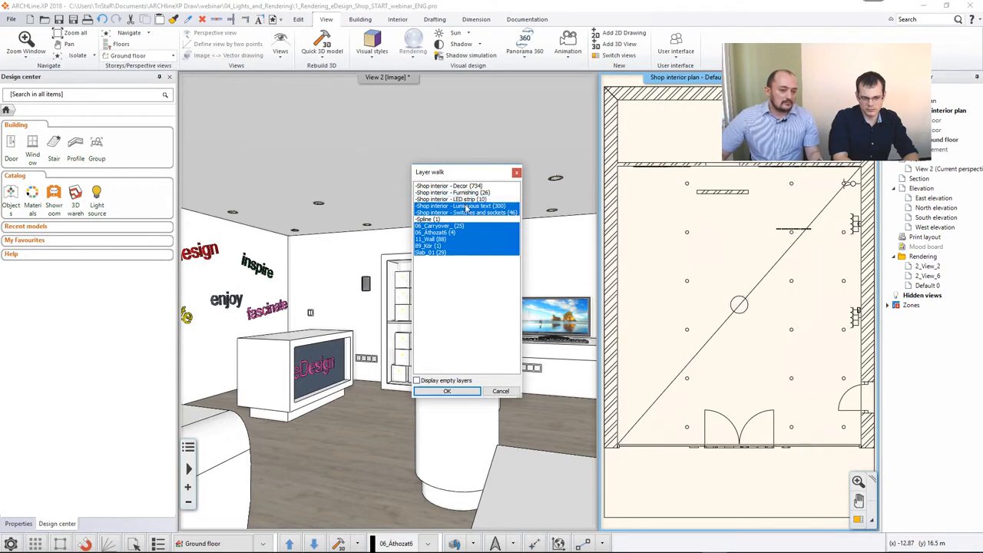
{"action": "left_click", "coordinate": [466, 205], "text": "ctrl"}
{"action": "left_click", "coordinate": [466, 213], "text": "ctrl"}
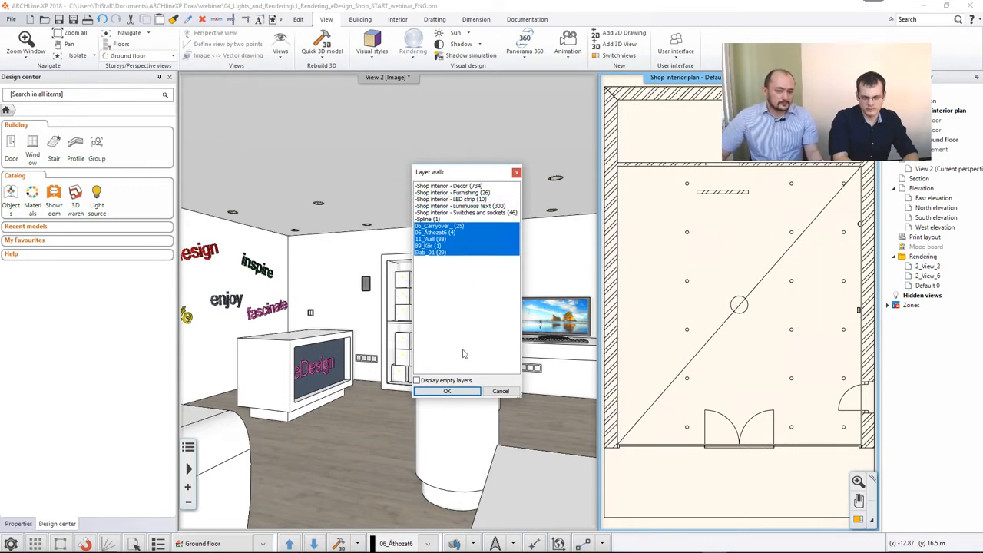
{"action": "left_click", "coordinate": [445, 391]}
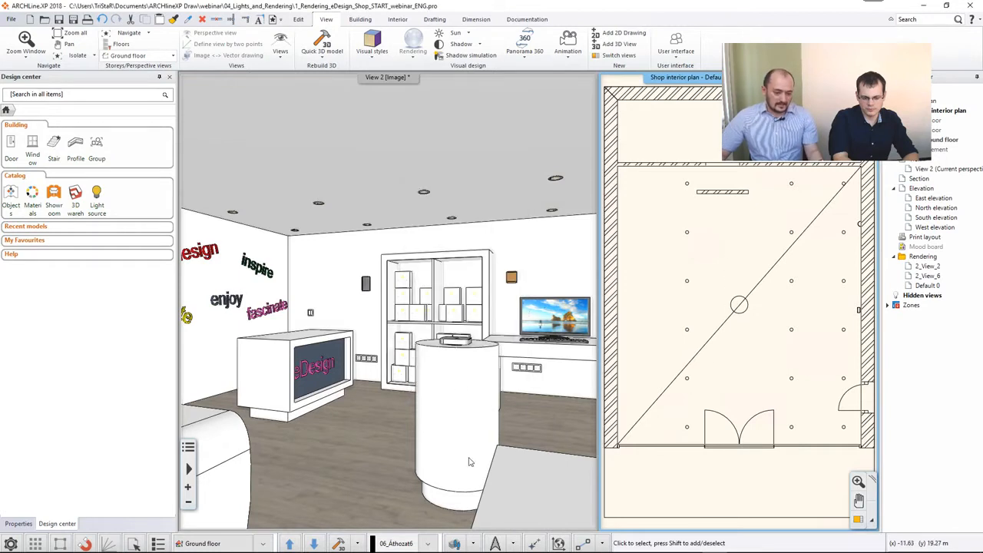
Step: Rebuild the 3D model with the reduced layers and check the wall lamps' light in the real-time draft rendering
{"action": "left_click", "coordinate": [341, 546]}
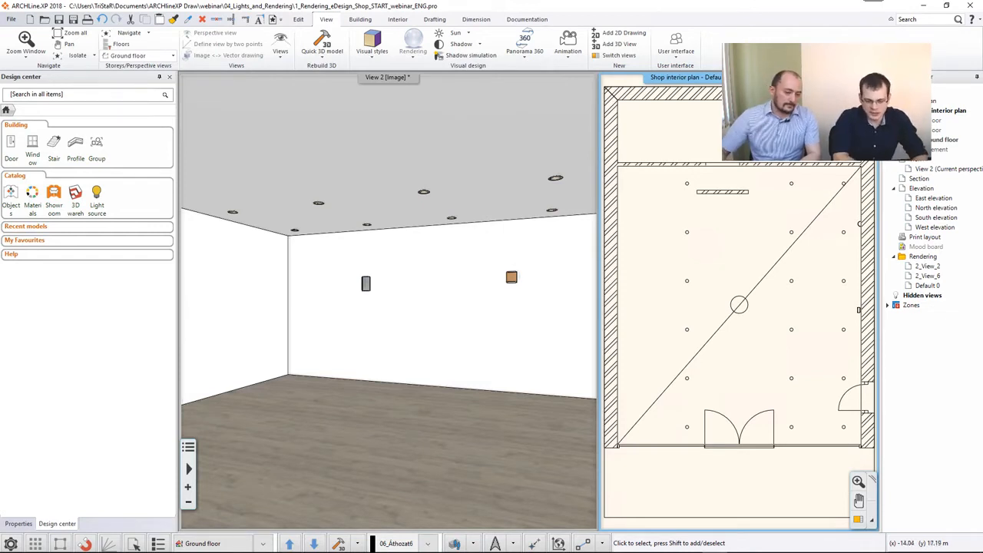
{"action": "mouse_move", "coordinate": [489, 550]}
{"action": "left_click", "coordinate": [738, 546]}
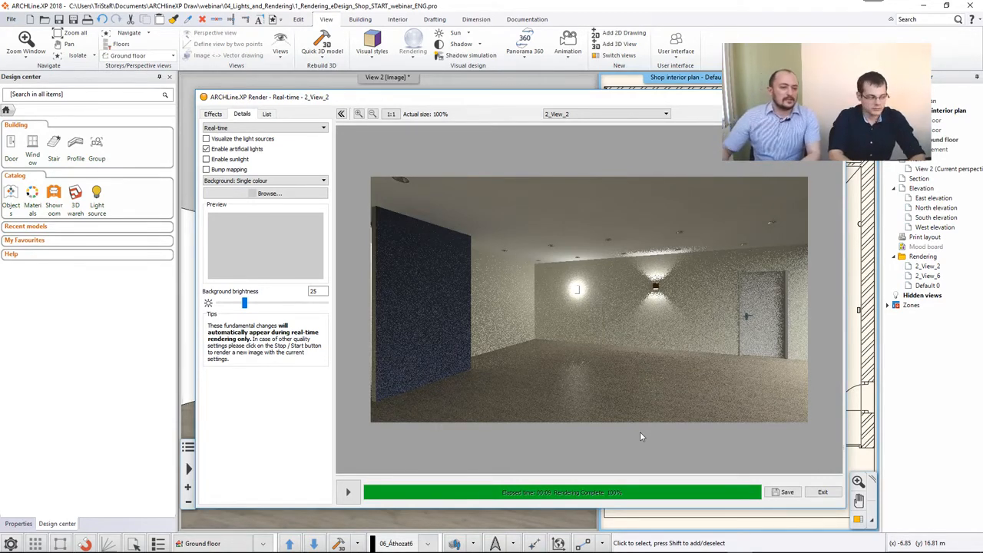
{"action": "left_click", "coordinate": [498, 86]}
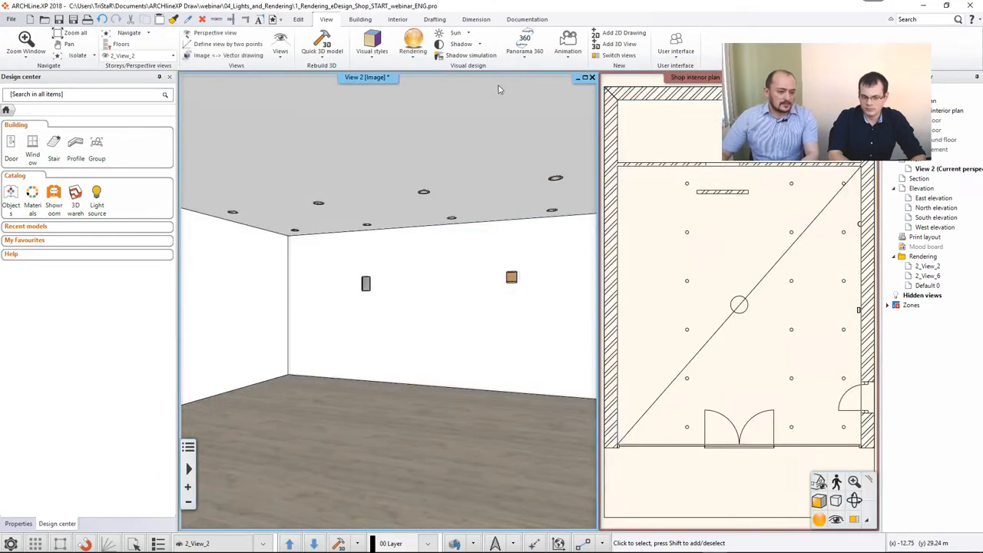
Step: Maximize the 3D view and examine its camera and target heights in the perspective settings without changing them
{"action": "left_click", "coordinate": [584, 77]}
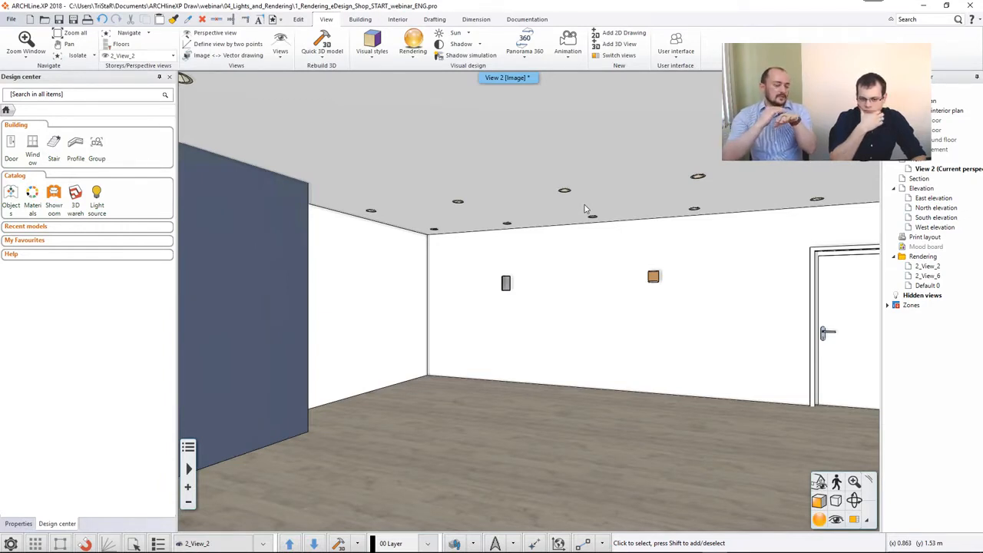
{"action": "left_click", "coordinate": [836, 520]}
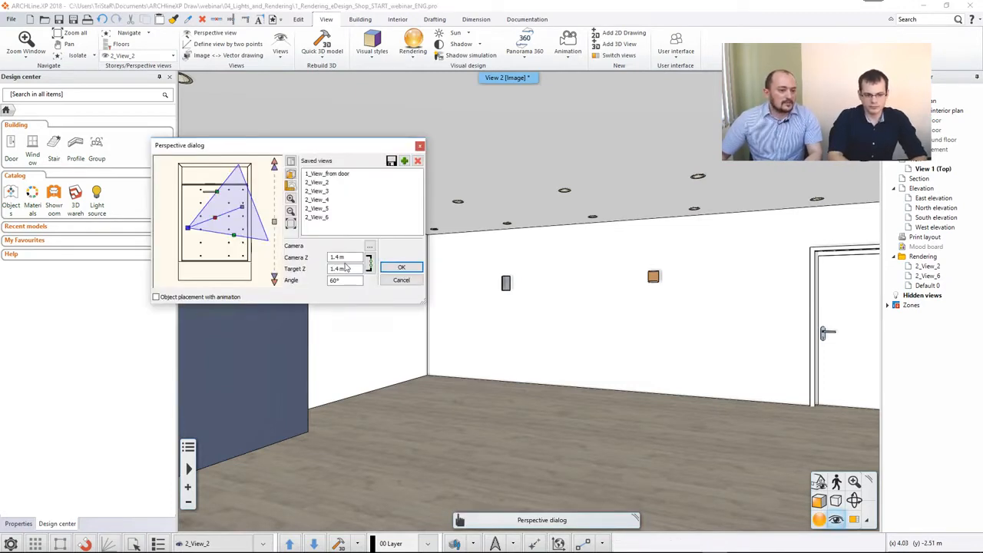
{"action": "left_click", "coordinate": [345, 267]}
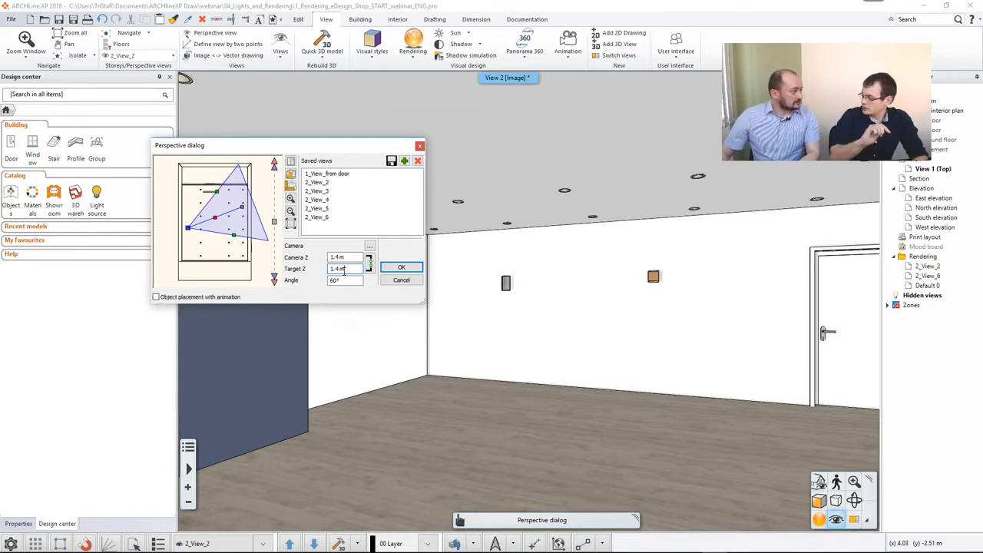
{"action": "left_click", "coordinate": [403, 280]}
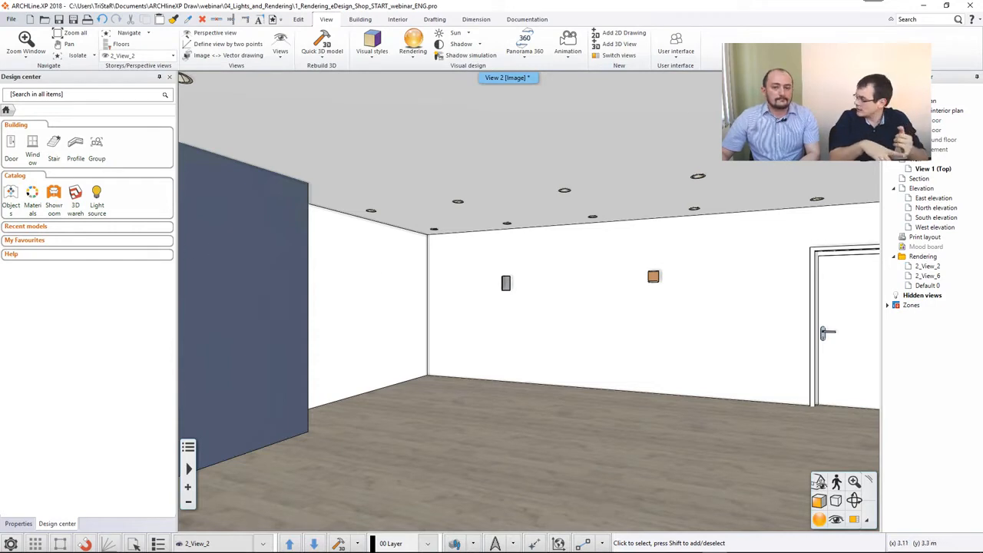
Step: Auto-hide the Project navigator and the Properties and Design center panels to widen the 3D view
{"action": "left_click", "coordinate": [975, 78]}
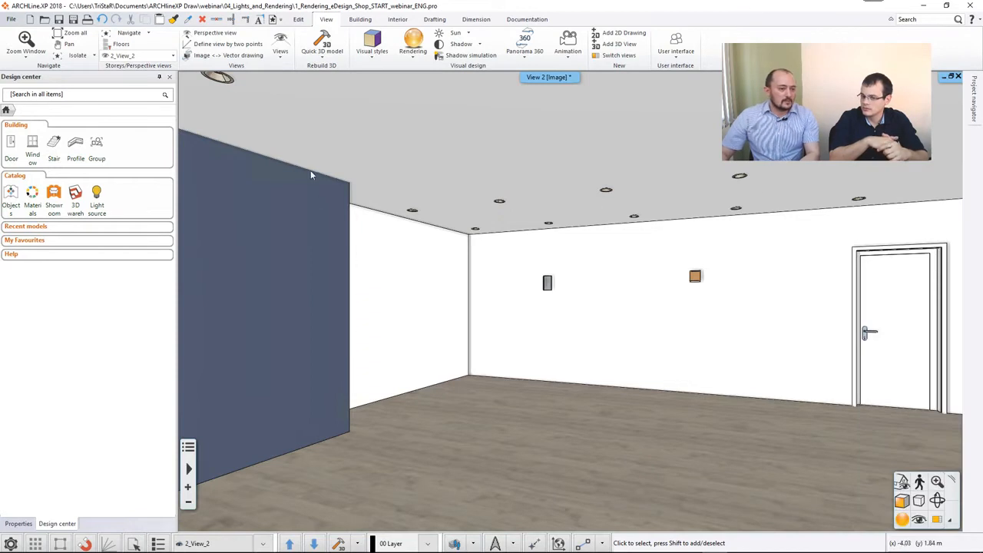
{"action": "left_click", "coordinate": [159, 77]}
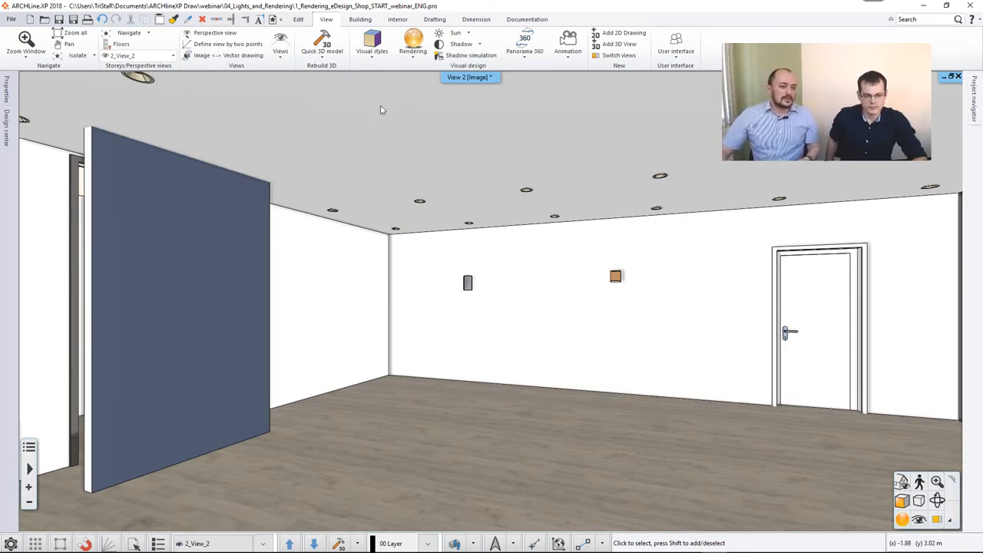
Step: Turn the render frame on in the 3D view to check the rendered area, and turn it off again
{"action": "left_click", "coordinate": [415, 60]}
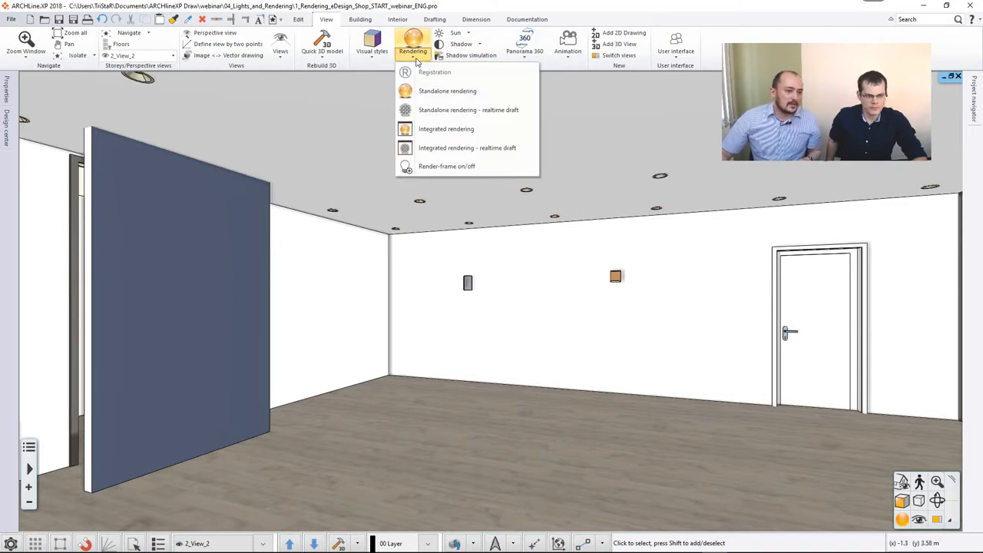
{"action": "left_click", "coordinate": [472, 172]}
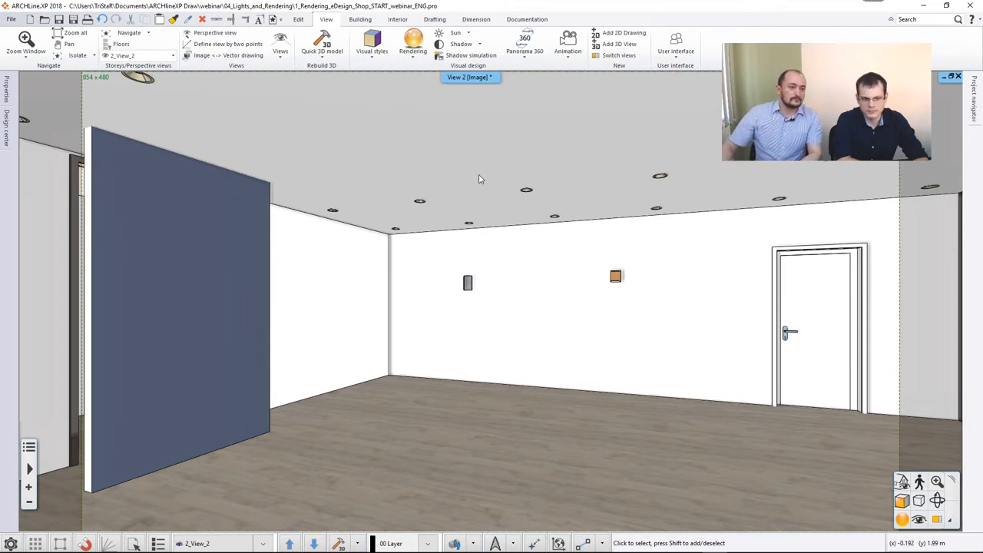
{"action": "left_click", "coordinate": [413, 48]}
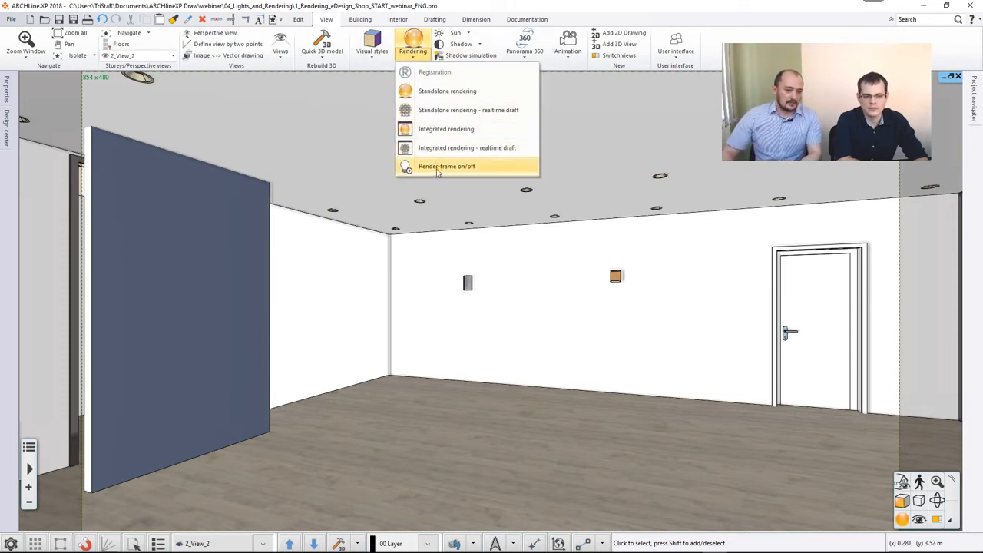
{"action": "left_click", "coordinate": [439, 167]}
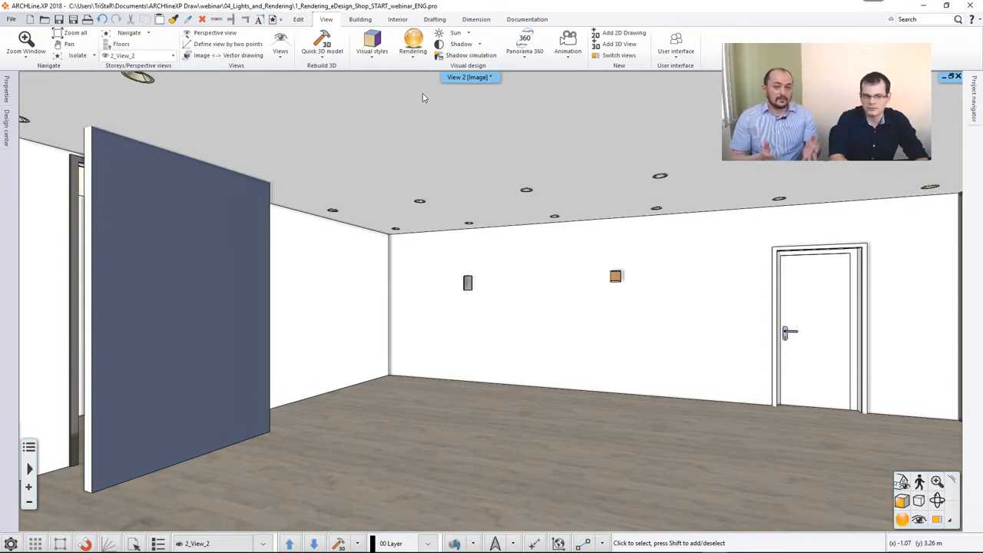
Step: Search the 3D Warehouse for "concrete lamp" and open the Concrete ceiling lamp model
{"action": "left_click", "coordinate": [398, 20]}
{"action": "left_click", "coordinate": [181, 47]}
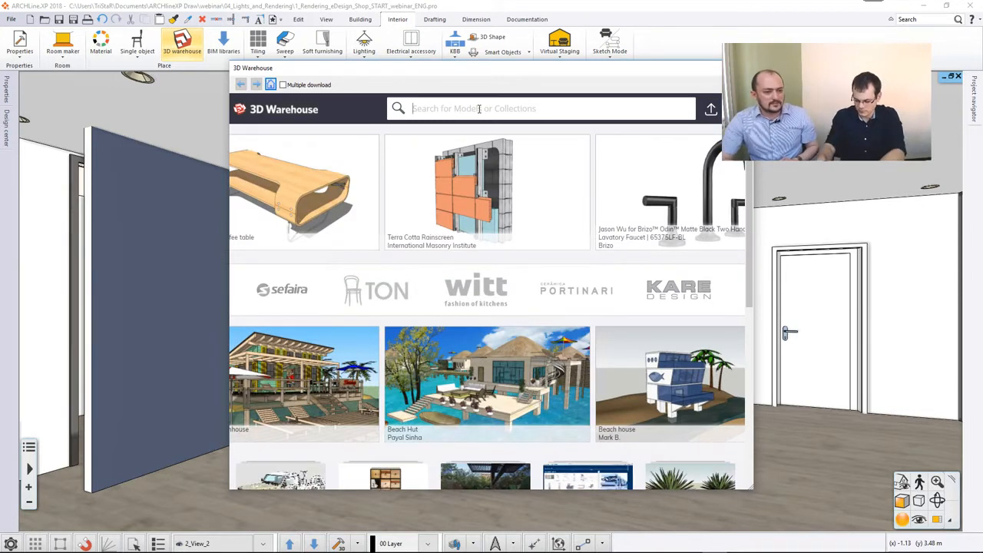
{"action": "type", "text": "conc"}
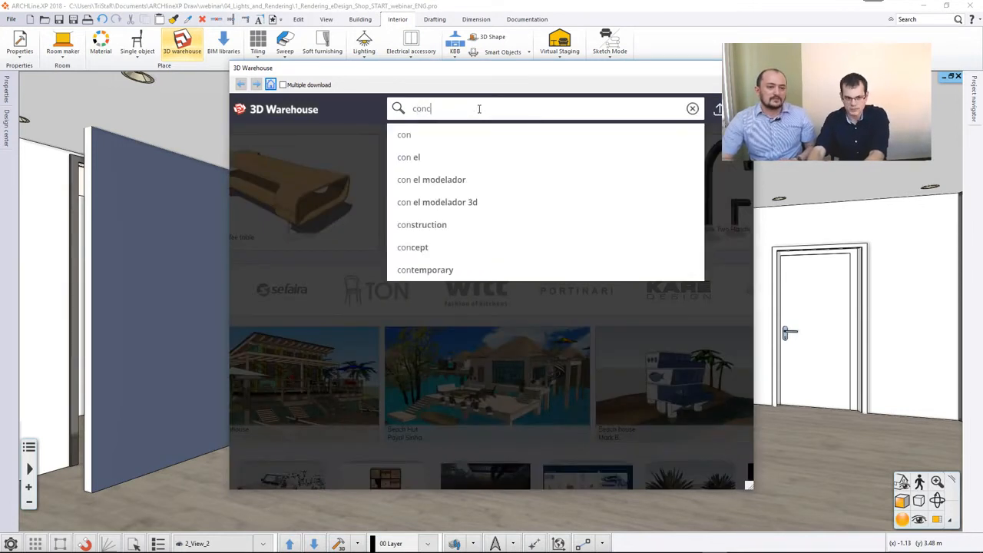
{"action": "type", "text": "rete lamp"}
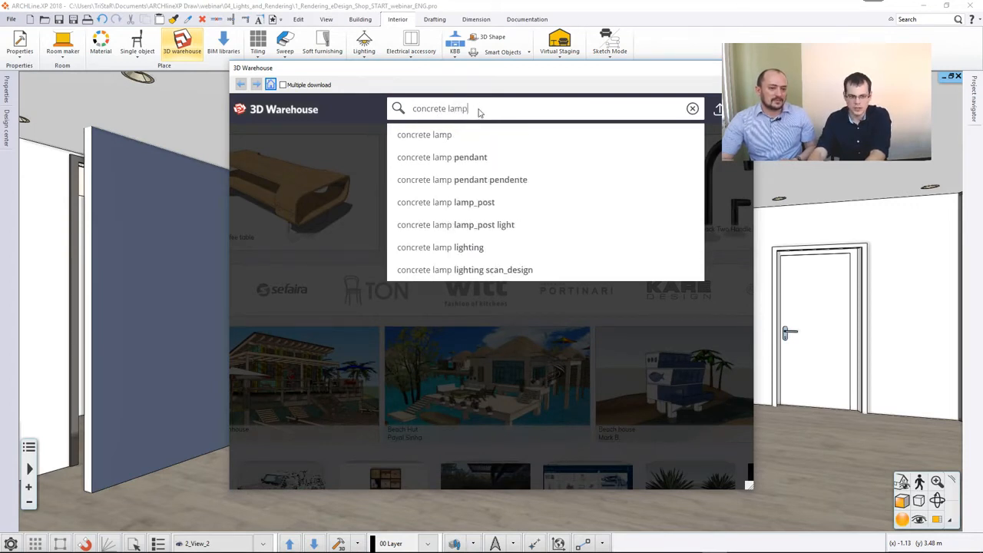
{"action": "key", "text": "Return"}
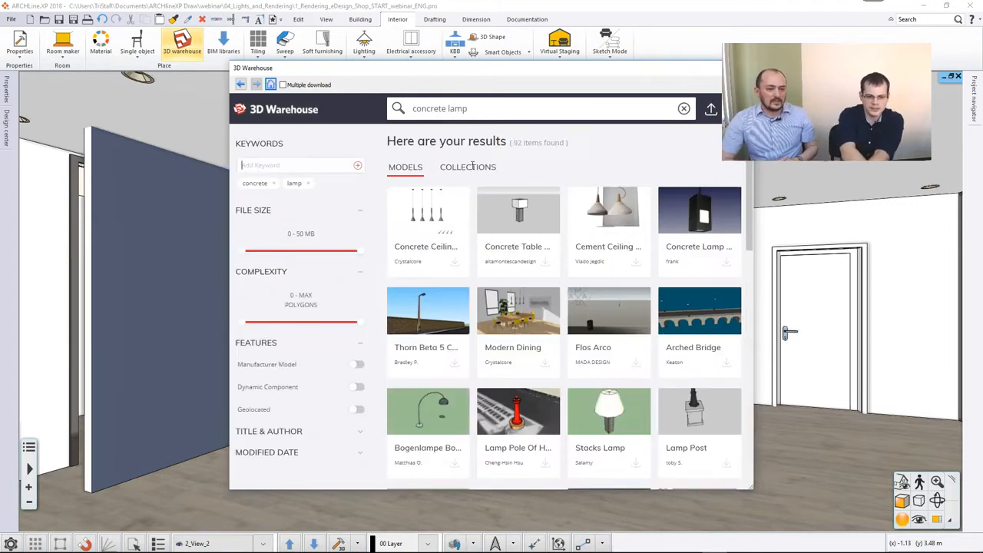
{"action": "left_click", "coordinate": [423, 218]}
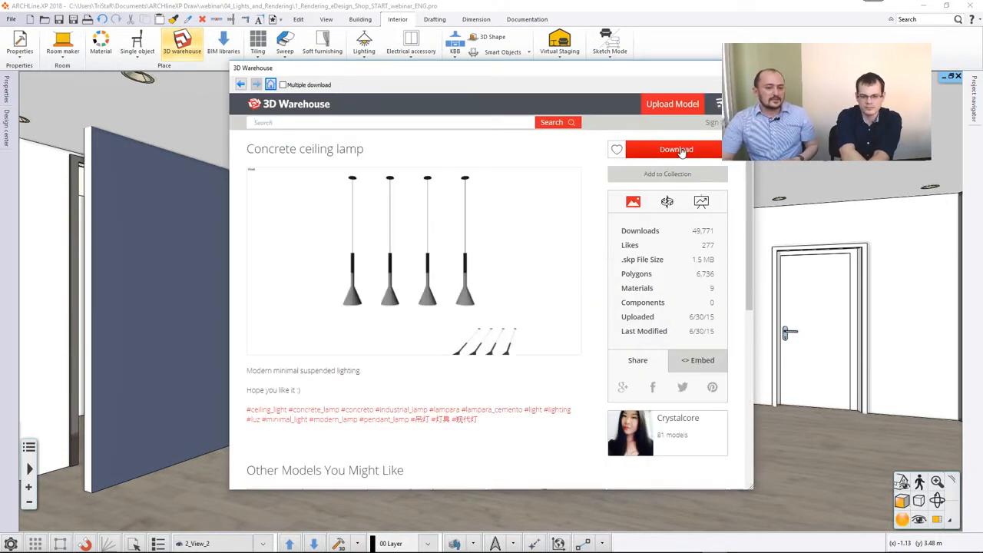
Step: Download the Concrete ceiling lamp as a SketchUp 2018 model, overwrite the existing object, and place it on the floor near the far room corner
{"action": "left_click", "coordinate": [682, 156]}
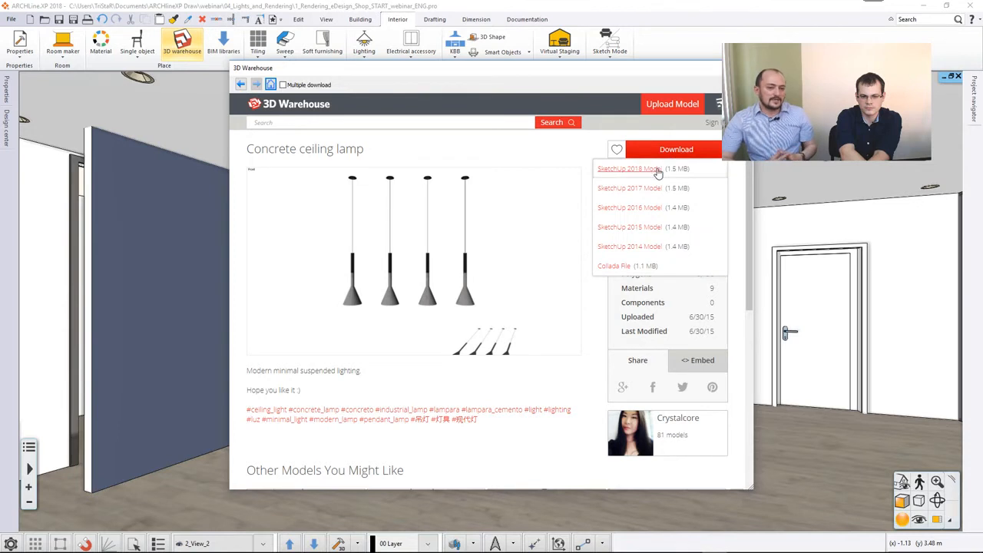
{"action": "left_click", "coordinate": [657, 171]}
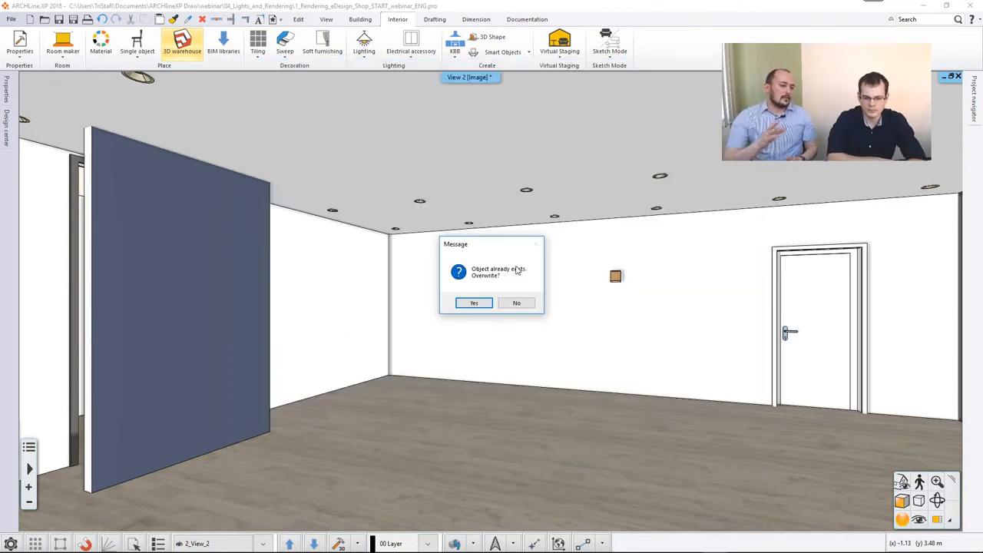
{"action": "left_click", "coordinate": [474, 303]}
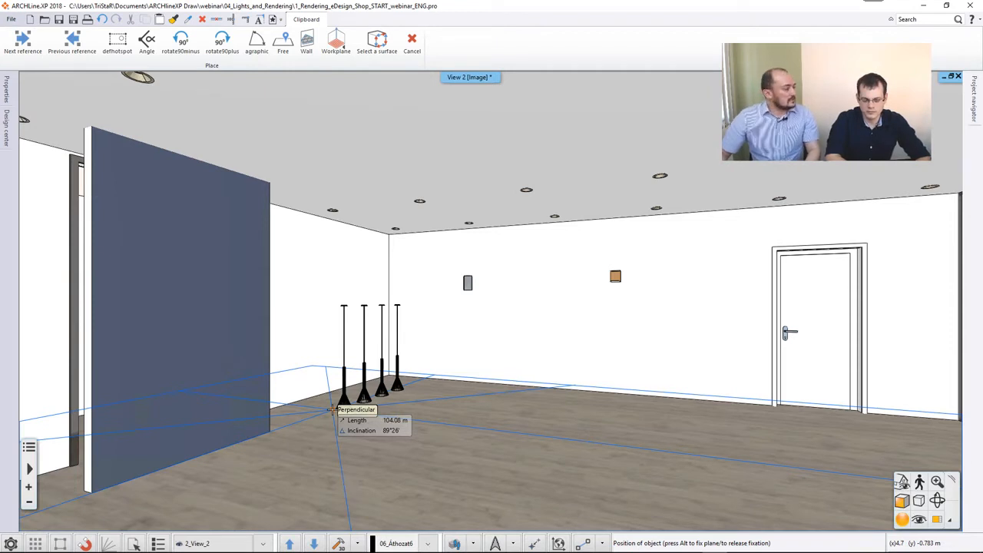
{"action": "left_click", "coordinate": [333, 410]}
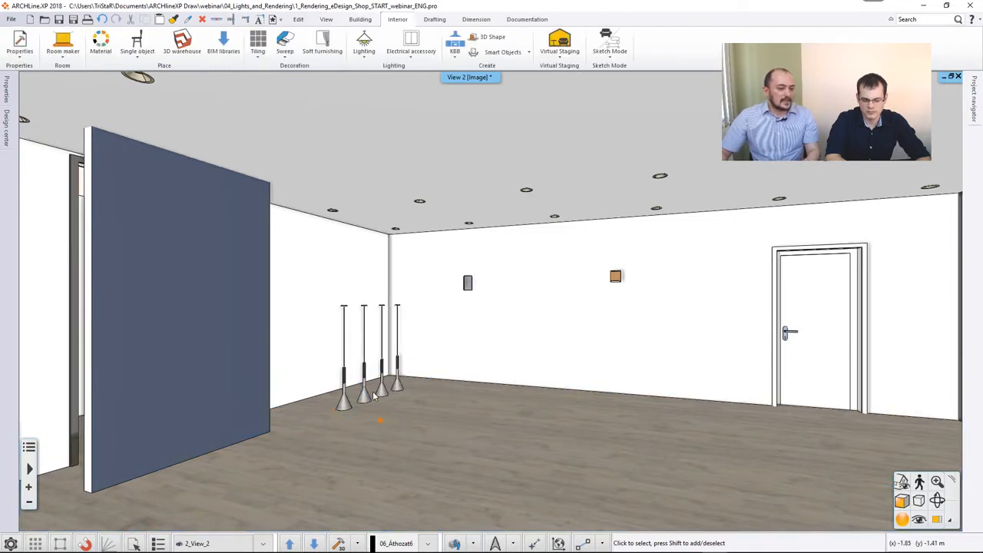
Step: Check the grey wall lamp's elevation, move the concrete ceiling lamp straight up by about 1.64 m, and check its mounting height
{"action": "double_click", "coordinate": [470, 285]}
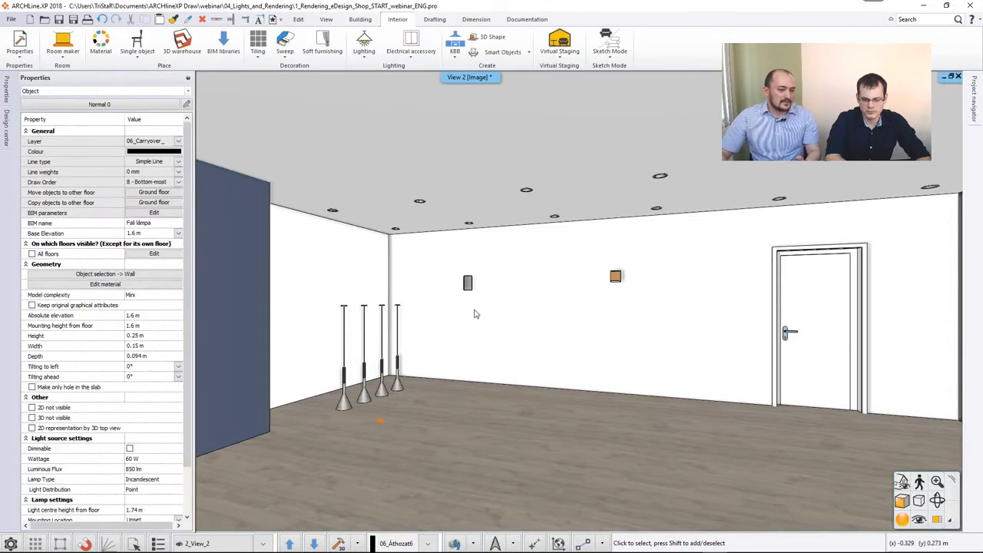
{"action": "left_click", "coordinate": [468, 284]}
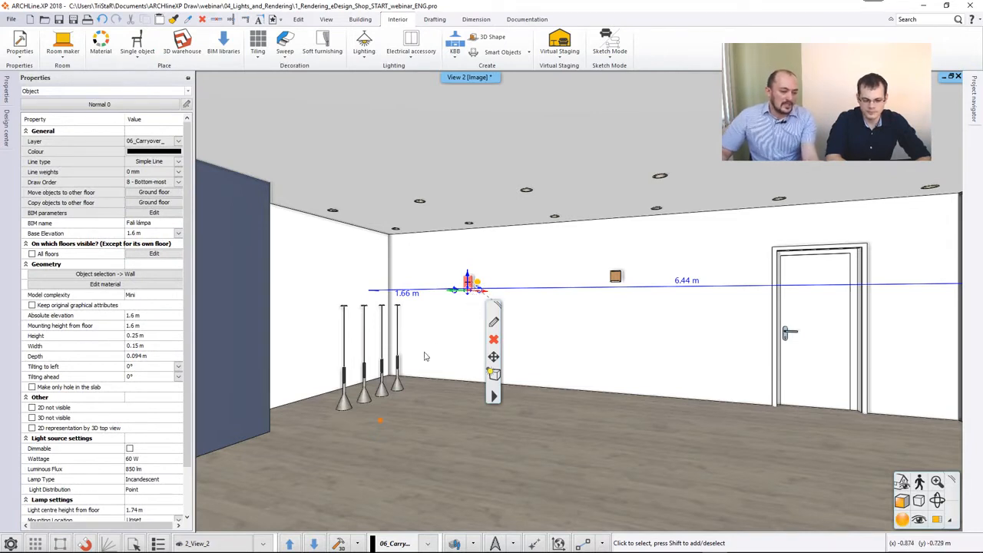
{"action": "left_click", "coordinate": [385, 398]}
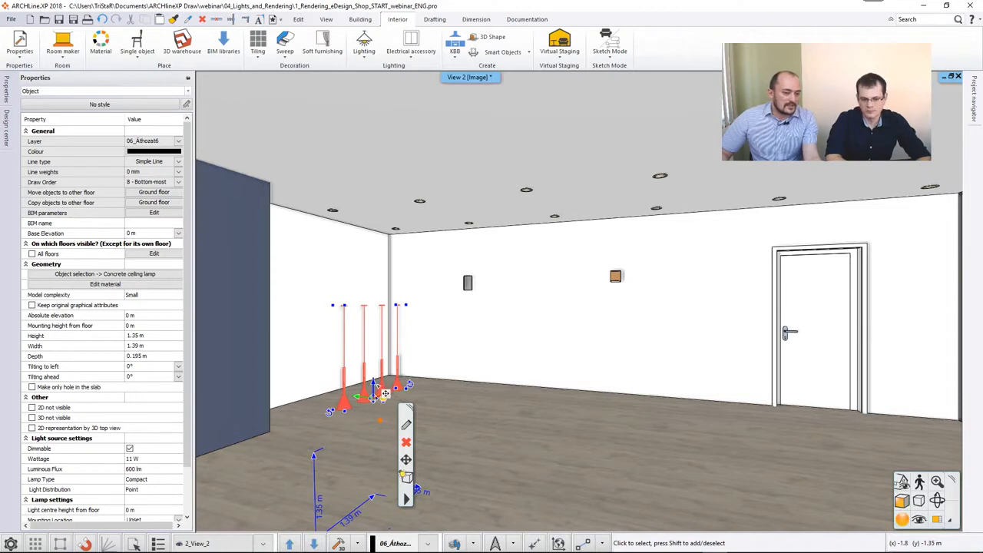
{"action": "left_click", "coordinate": [382, 392]}
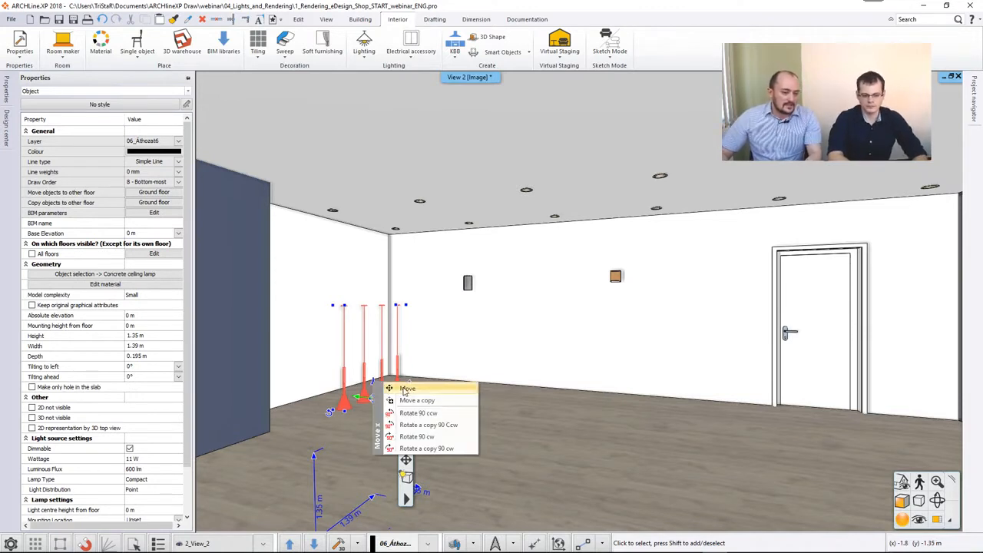
{"action": "left_click", "coordinate": [388, 389]}
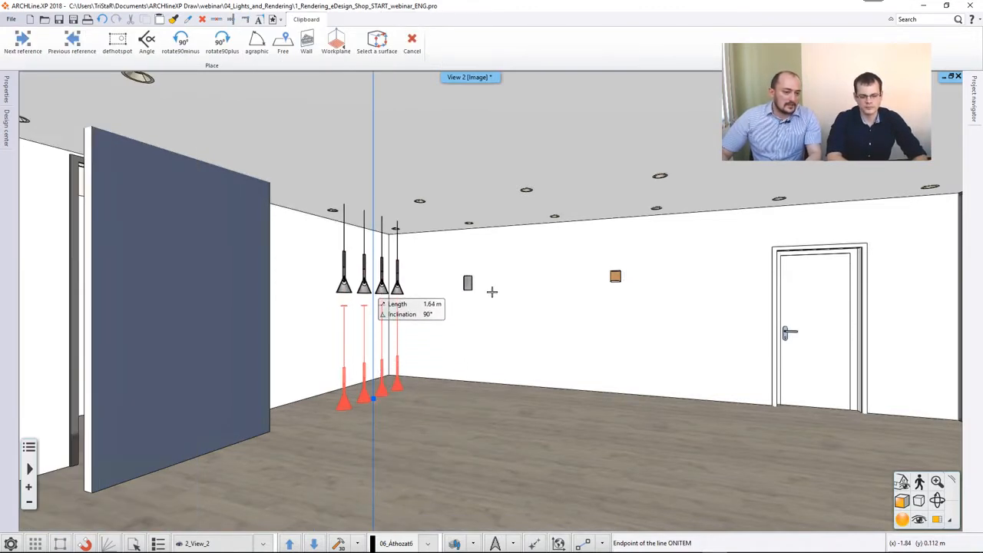
{"action": "left_click", "coordinate": [493, 285]}
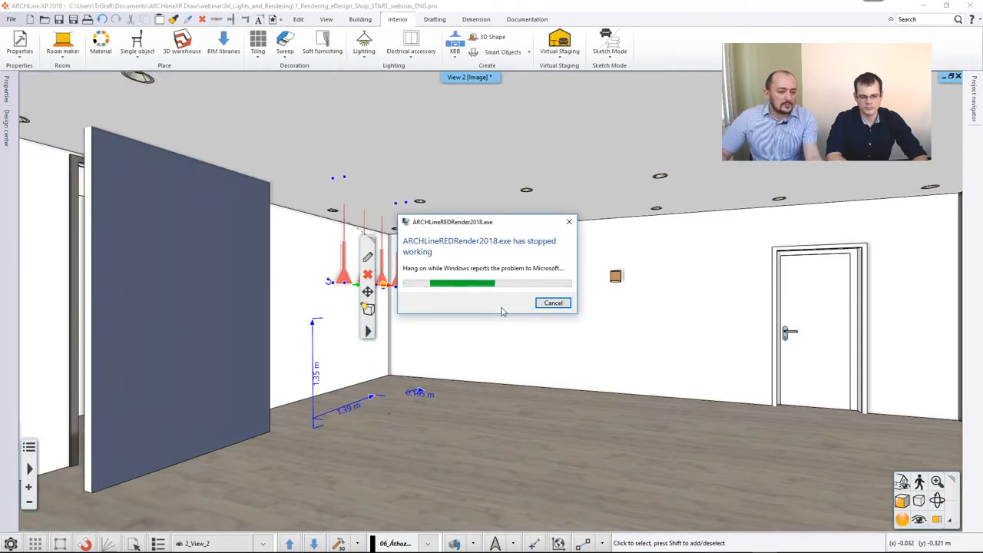
{"action": "left_click", "coordinate": [549, 302]}
{"action": "left_click", "coordinate": [417, 323]}
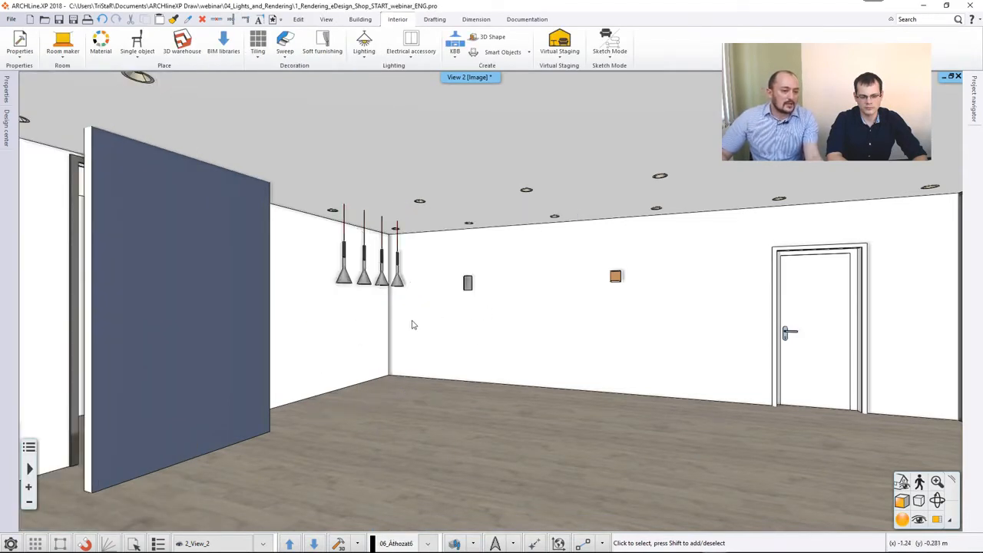
{"action": "double_click", "coordinate": [384, 287]}
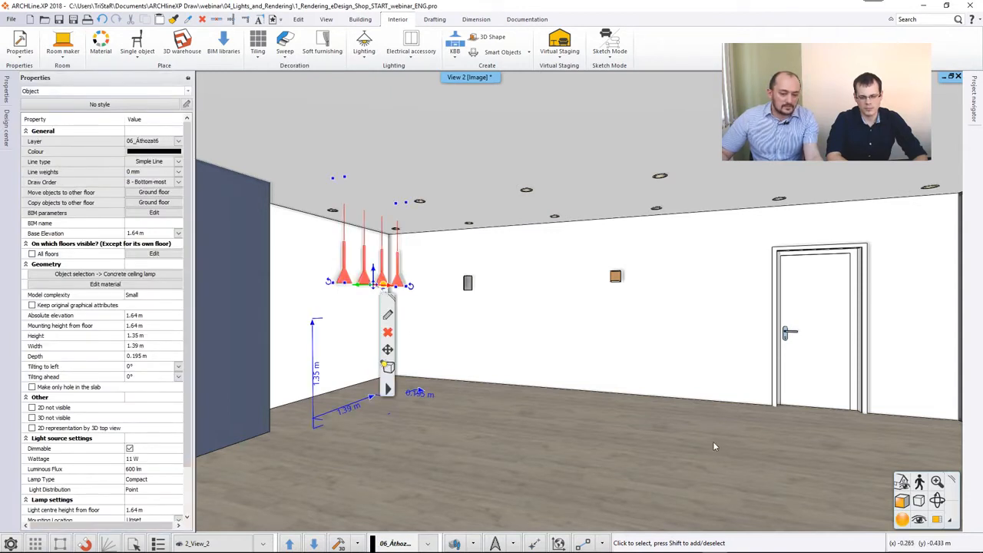
{"action": "key", "text": "Escape"}
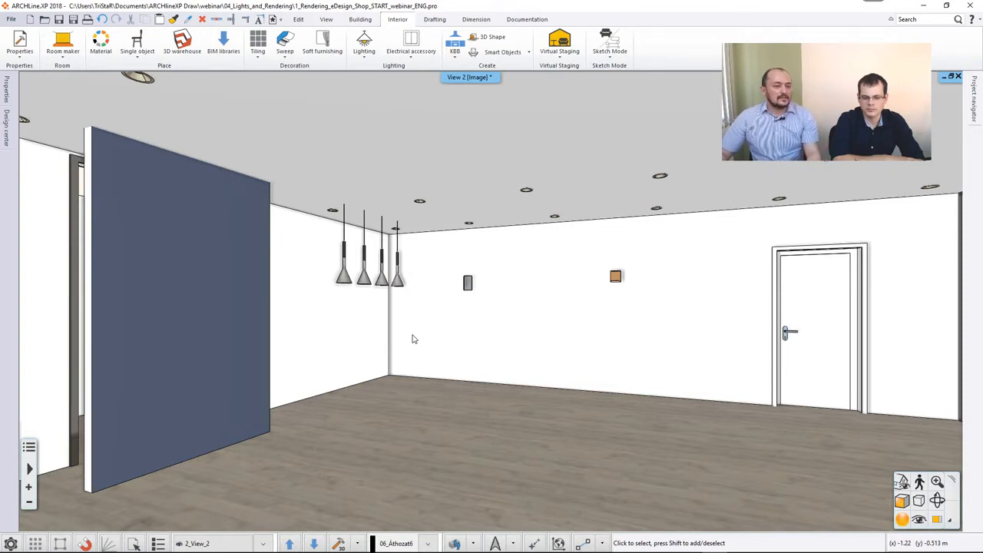
Step: Open the concrete lamp's light sources for editing and move the Compact 11W source to just below the first pendant
{"action": "right_click", "coordinate": [383, 284]}
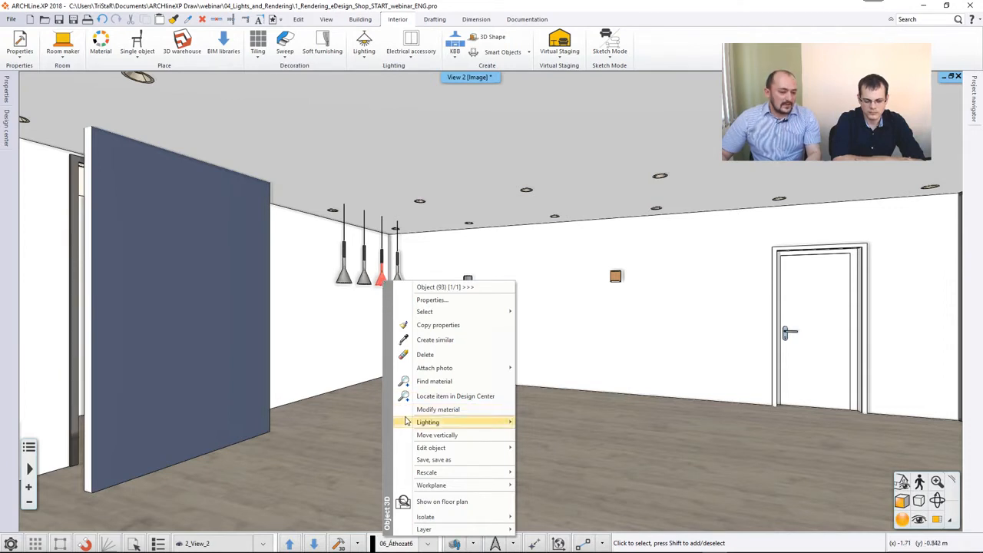
{"action": "mouse_move", "coordinate": [445, 425]}
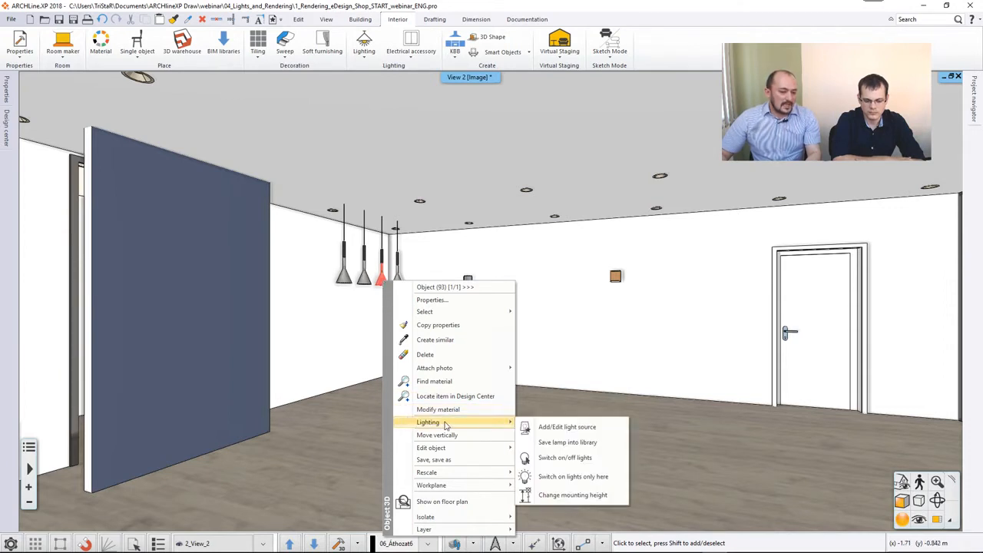
{"action": "left_click", "coordinate": [549, 429]}
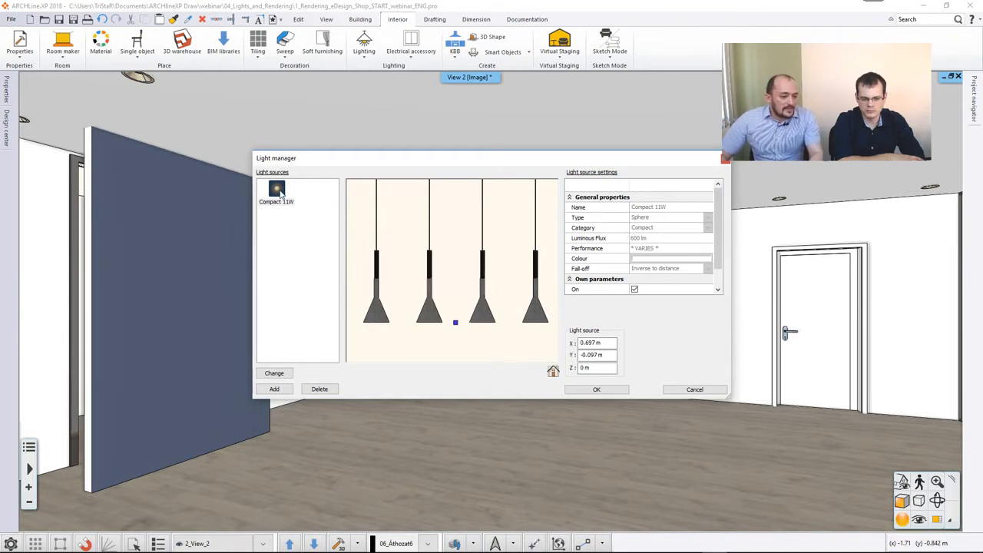
{"action": "mouse_move", "coordinate": [456, 325]}
{"action": "left_mouse_down"}
{"action": "mouse_move", "coordinate": [391, 340]}
{"action": "mouse_move", "coordinate": [377, 329]}
{"action": "left_mouse_up"}
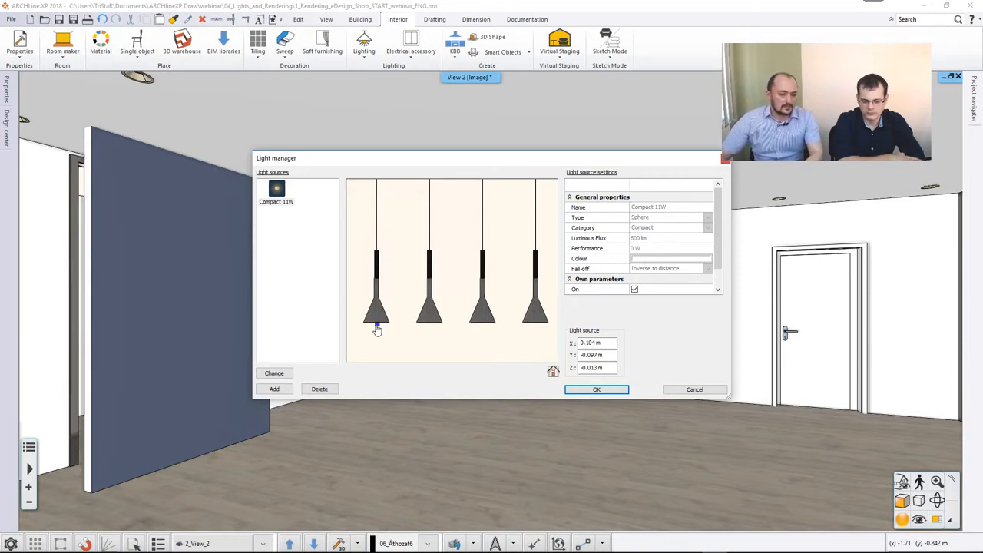
Step: Check the light source's alignment with the pendant in the front and right views of the Light manager preview
{"action": "left_click", "coordinate": [553, 371]}
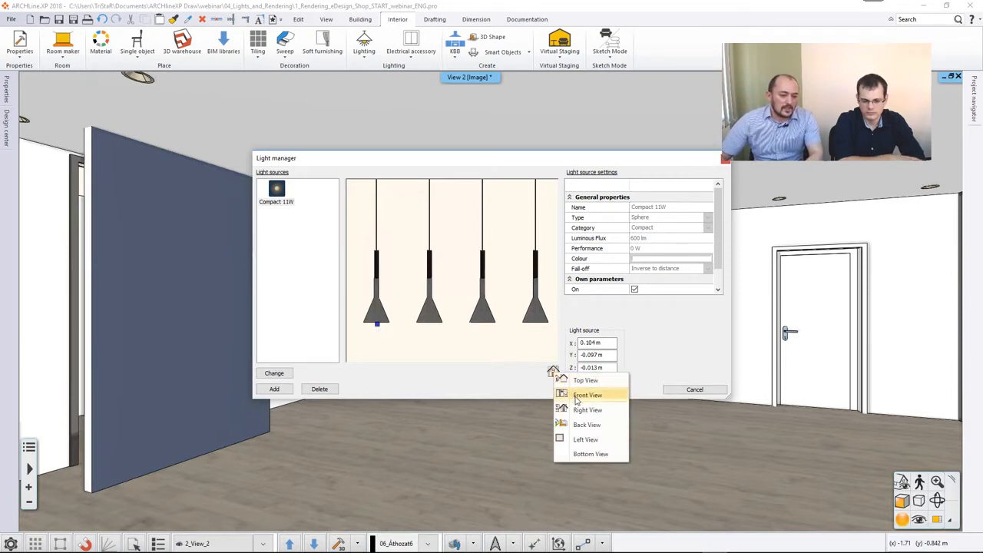
{"action": "left_click", "coordinate": [577, 396]}
{"action": "left_click", "coordinate": [553, 371]}
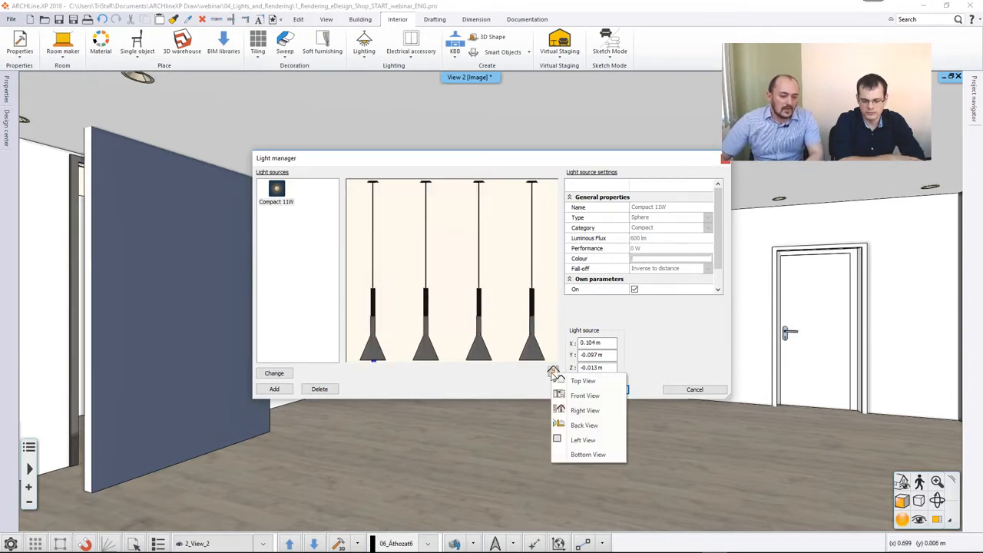
{"action": "left_click", "coordinate": [583, 412]}
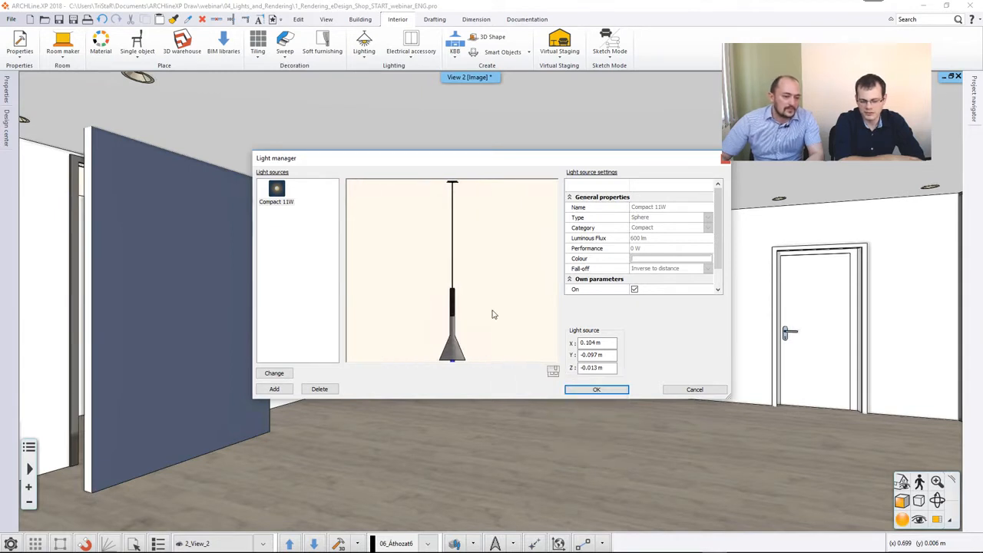
{"action": "mouse_move", "coordinate": [482, 338]}
{"action": "middle_mouse_down"}
{"action": "mouse_move", "coordinate": [486, 313]}
{"action": "mouse_move", "coordinate": [486, 343]}
{"action": "middle_mouse_up"}
{"action": "scroll", "coordinate": [486, 317], "scroll_direction": "down", "scroll_amount": 1}
{"action": "left_click", "coordinate": [553, 372]}
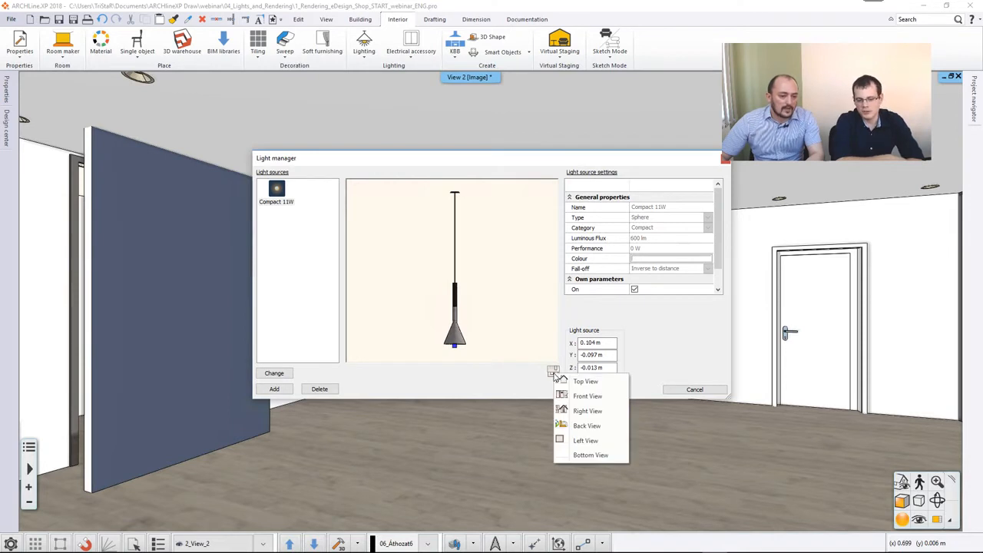
{"action": "left_click", "coordinate": [577, 396]}
{"action": "scroll", "coordinate": [485, 338], "scroll_direction": "down", "scroll_amount": 2}
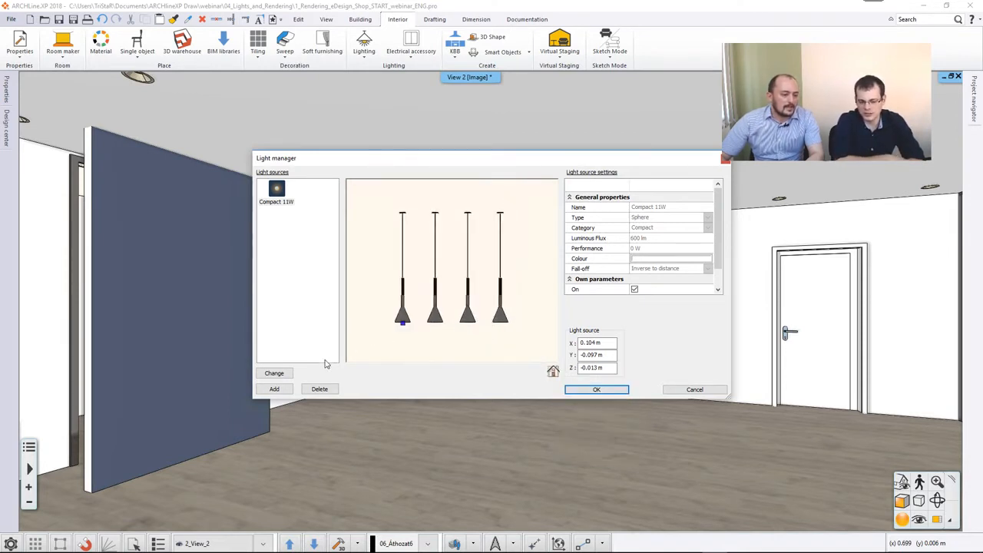
Step: Add a second Compact 11W source from the project light sources, place it just below the second pendant, and accept the lamp's lights
{"action": "left_click", "coordinate": [275, 389]}
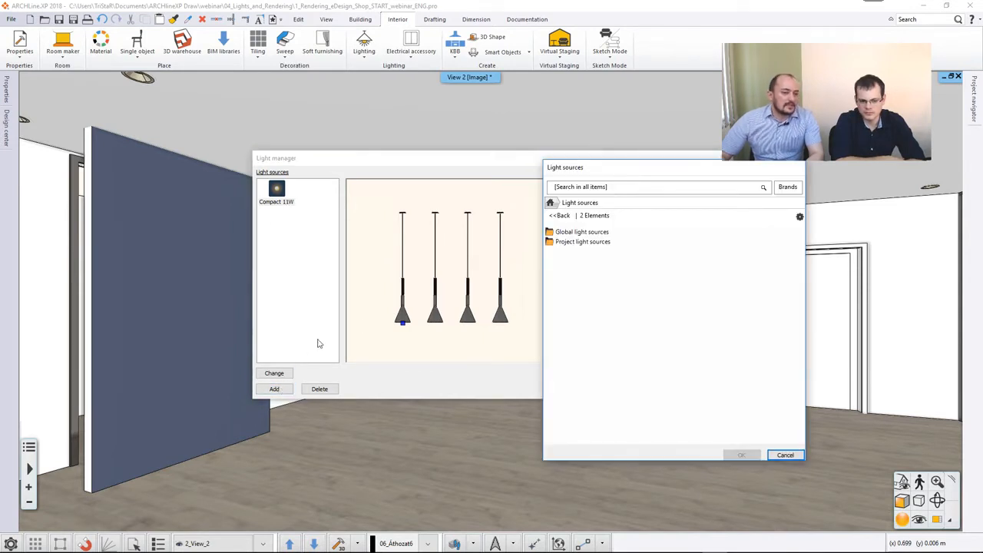
{"action": "left_click", "coordinate": [578, 232]}
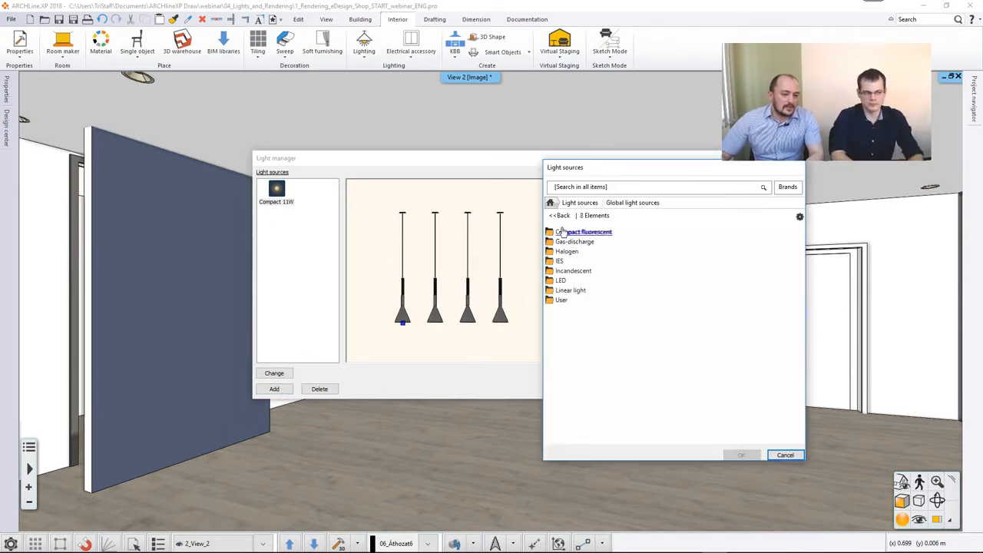
{"action": "left_click", "coordinate": [559, 216]}
{"action": "left_click", "coordinate": [579, 243]}
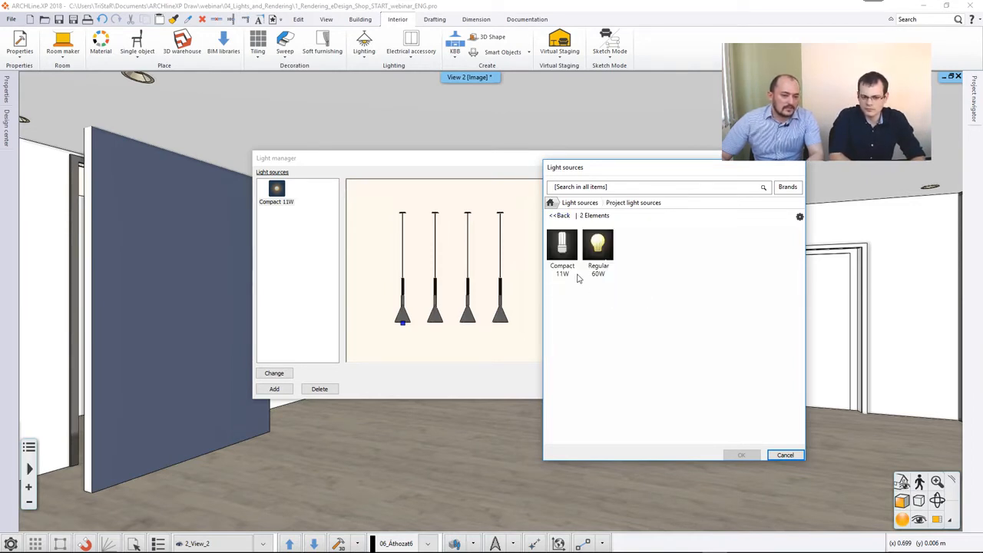
{"action": "left_click", "coordinate": [574, 267]}
{"action": "left_click", "coordinate": [730, 459]}
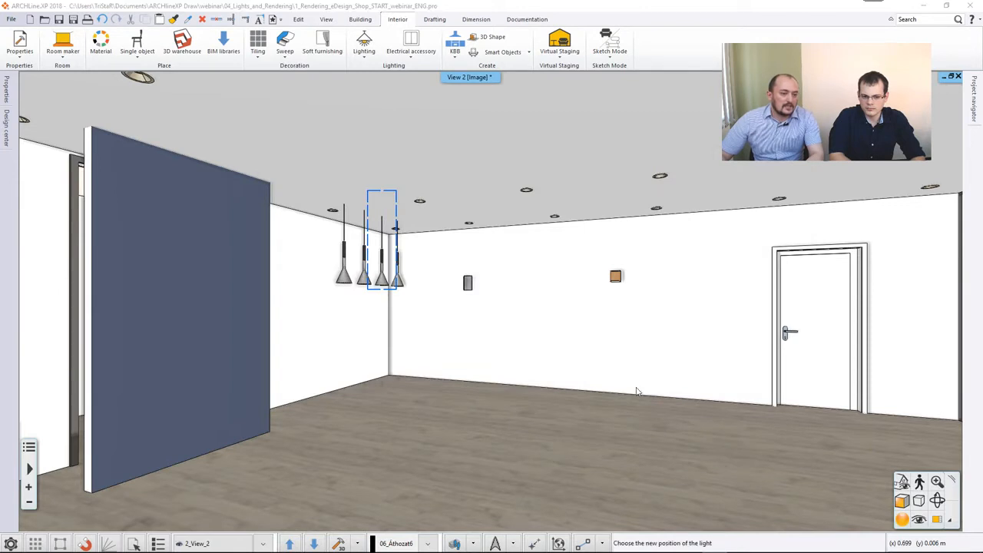
{"action": "left_click", "coordinate": [467, 283]}
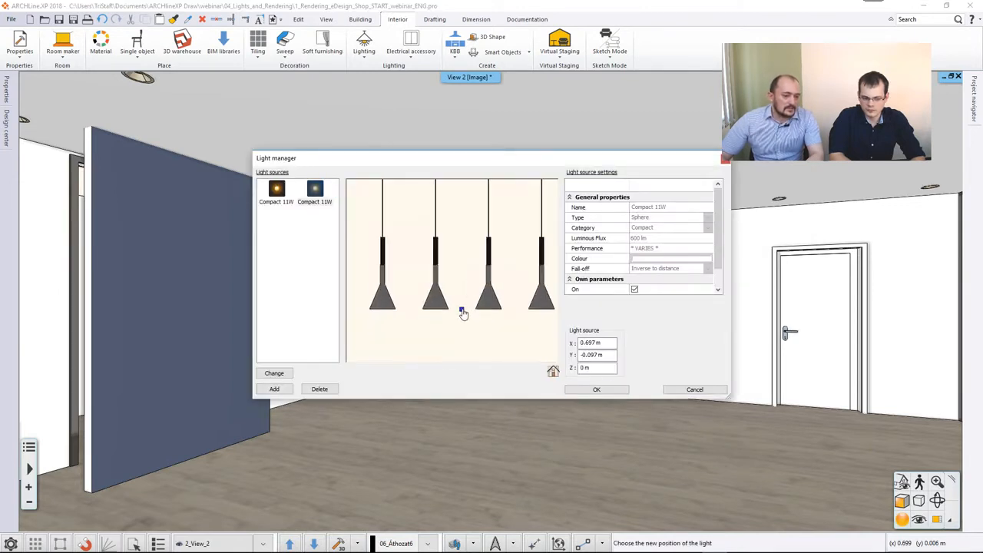
{"action": "left_click", "coordinate": [436, 312]}
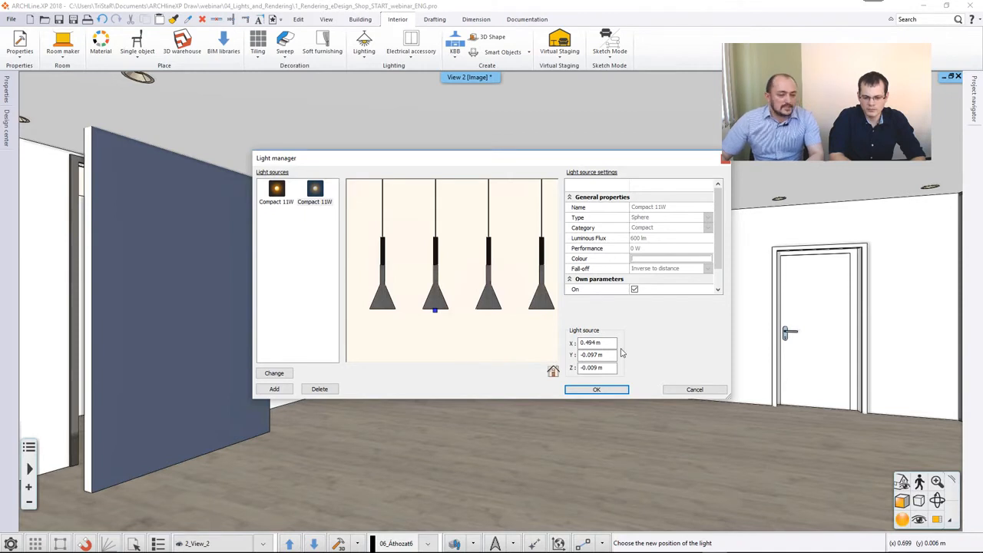
{"action": "left_click", "coordinate": [596, 390]}
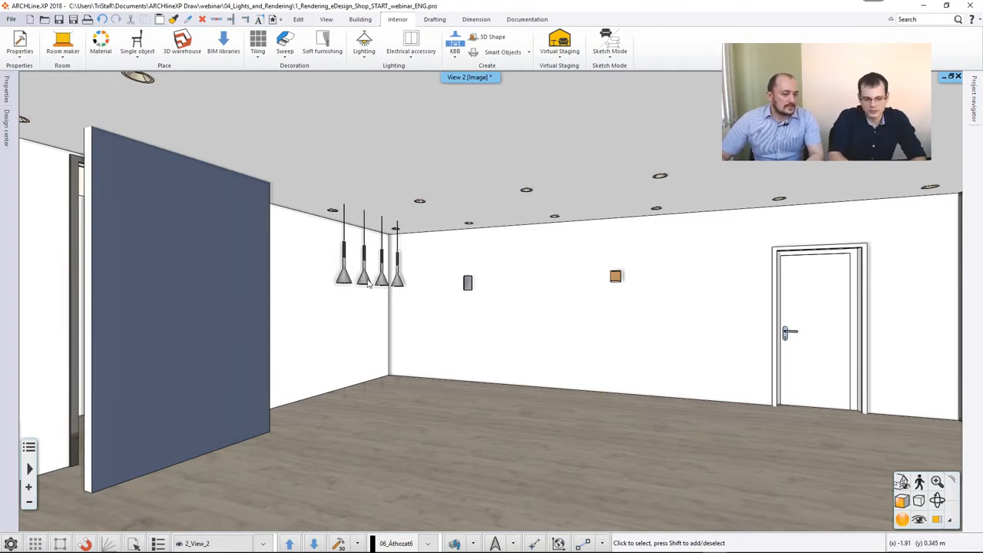
{"action": "right_click", "coordinate": [368, 282]}
{"action": "mouse_move", "coordinate": [449, 422]}
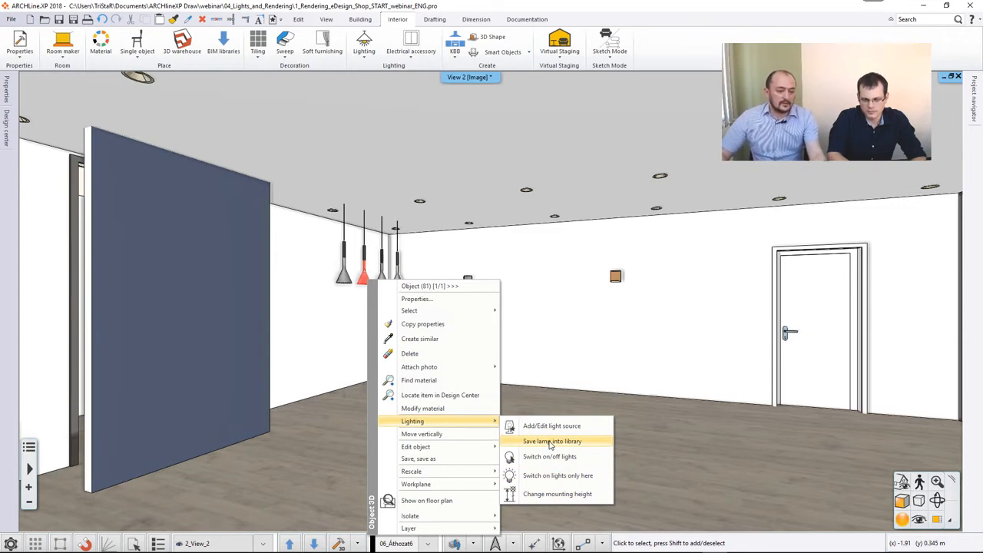
{"action": "left_click", "coordinate": [687, 456]}
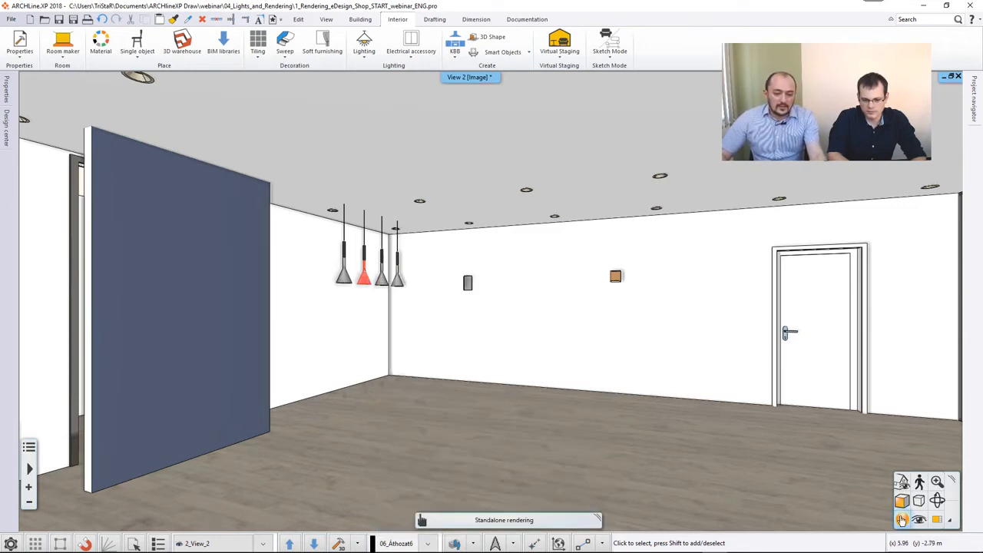
Step: Run a real-time draft rendering of View 2 with artificial lights to check the lamps' light distribution, and close the render window
{"action": "mouse_move", "coordinate": [903, 520]}
{"action": "left_click", "coordinate": [842, 469]}
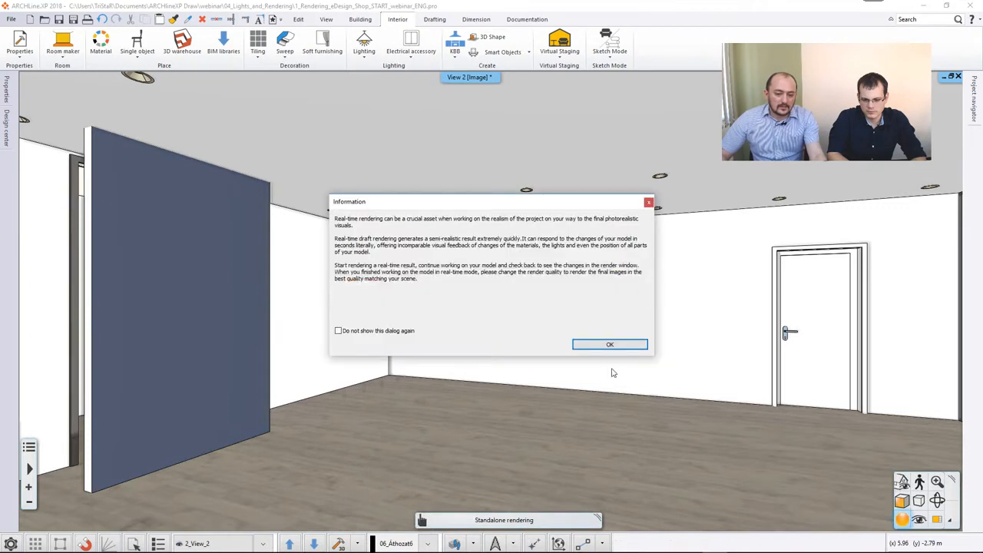
{"action": "left_click", "coordinate": [607, 347]}
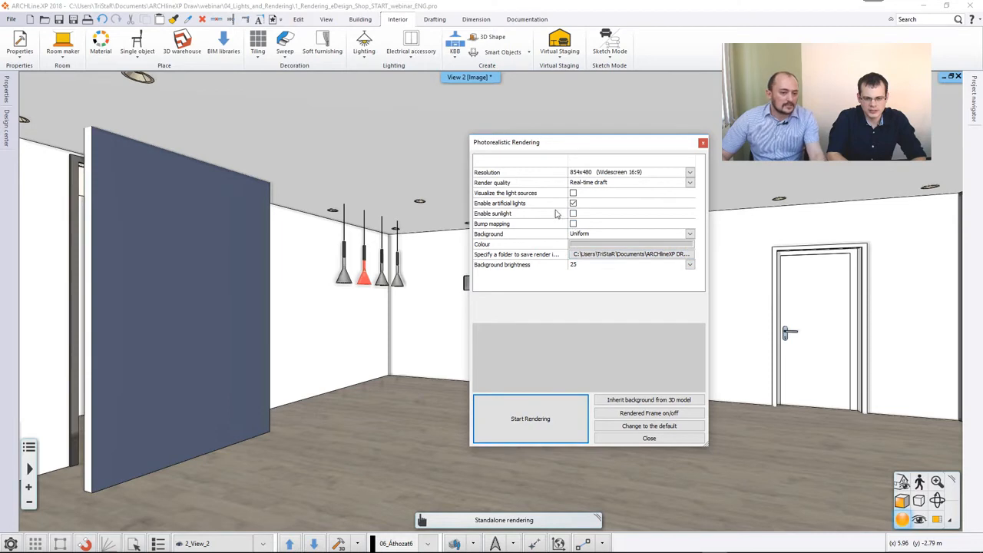
{"action": "left_click", "coordinate": [550, 422]}
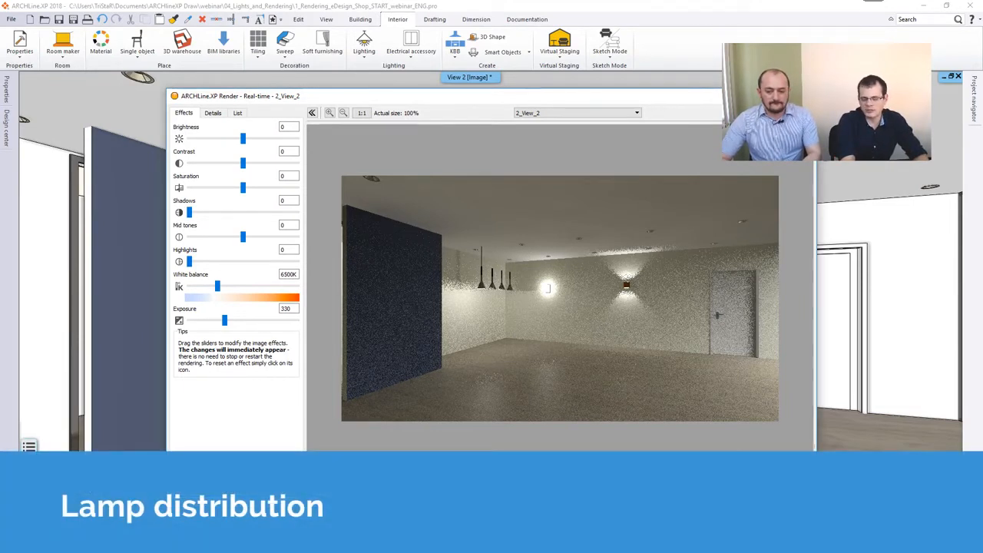
{"action": "left_click", "coordinate": [784, 5]}
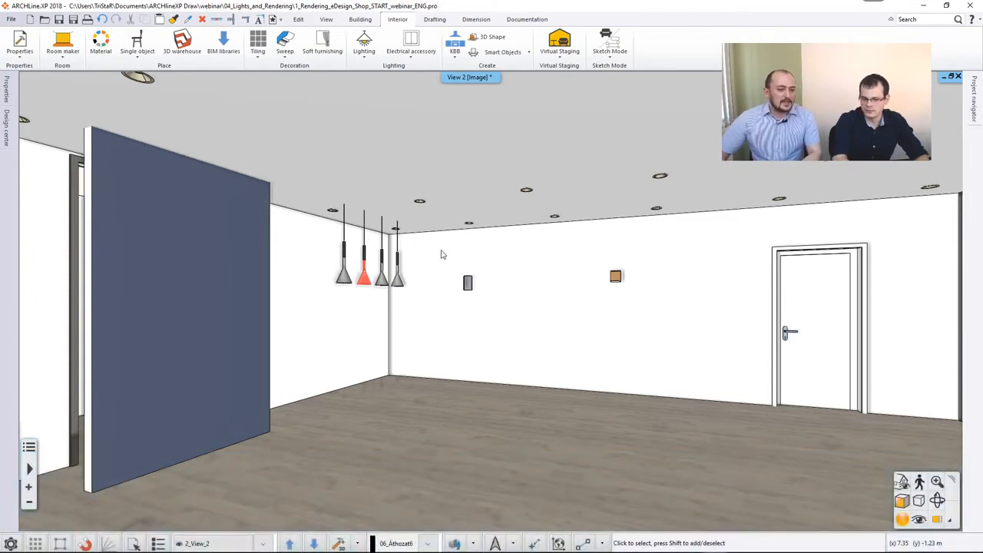
Step: Enable the light of the plain ceiling and check its spotlights in a real-time rendering of View 2, closing the render window after
{"action": "mouse_move", "coordinate": [6, 88]}
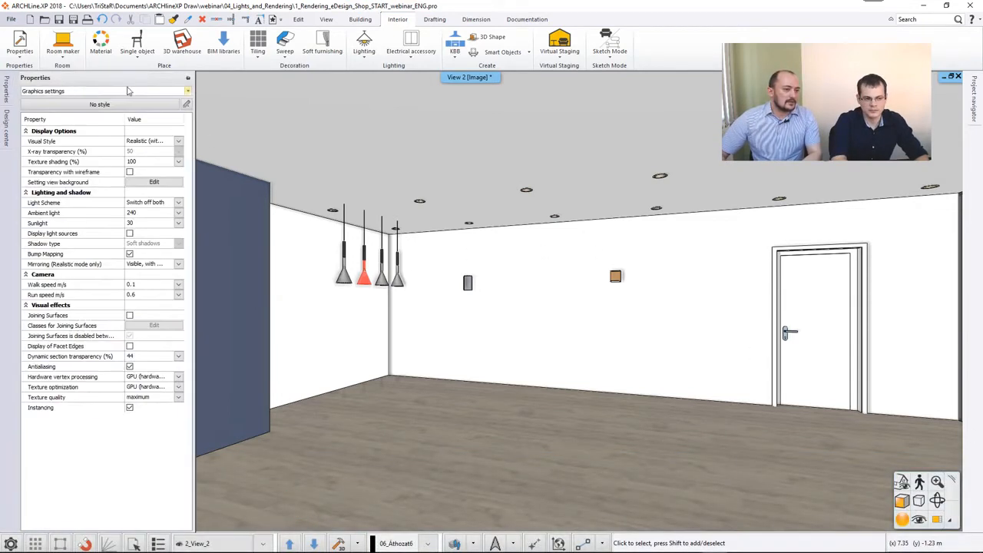
{"action": "left_click", "coordinate": [179, 77]}
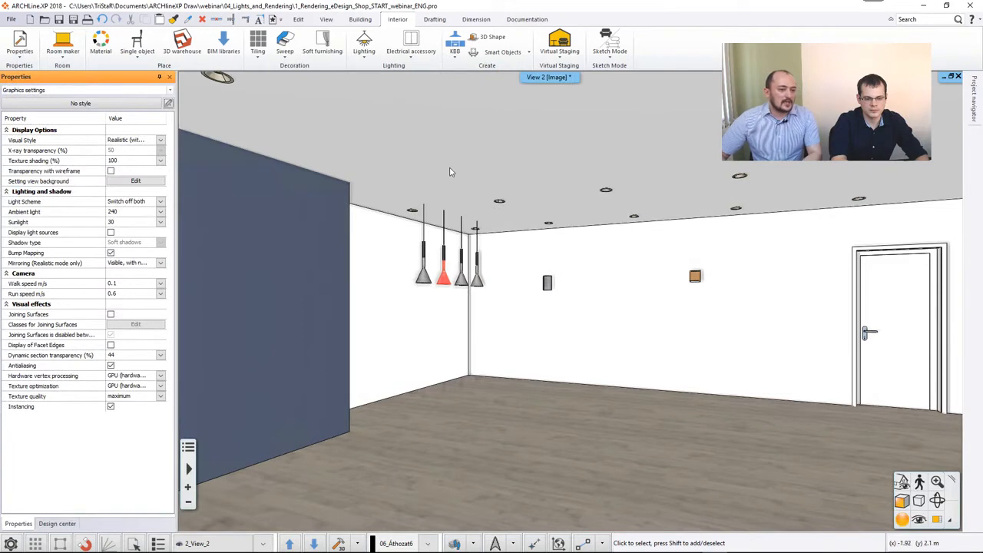
{"action": "left_click", "coordinate": [451, 170]}
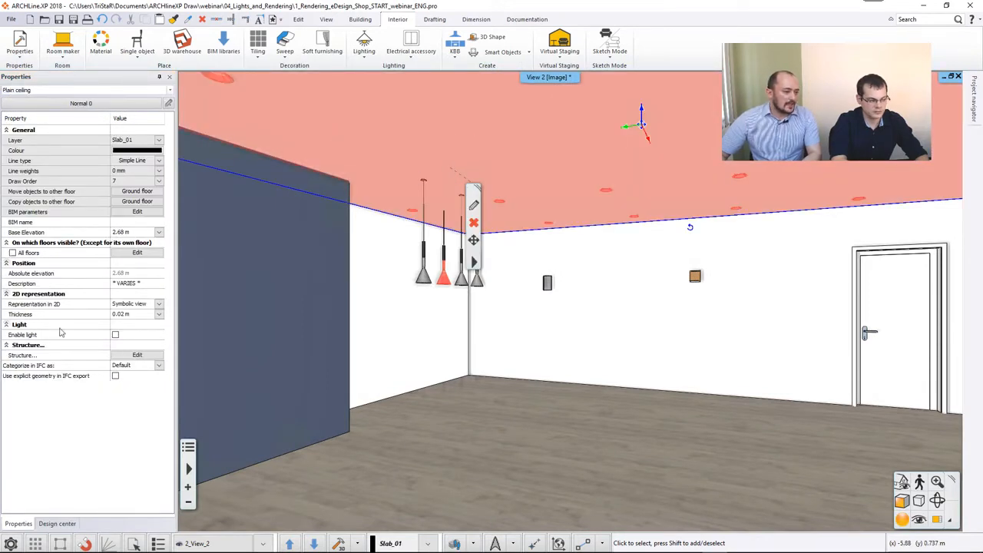
{"action": "left_click", "coordinate": [115, 334]}
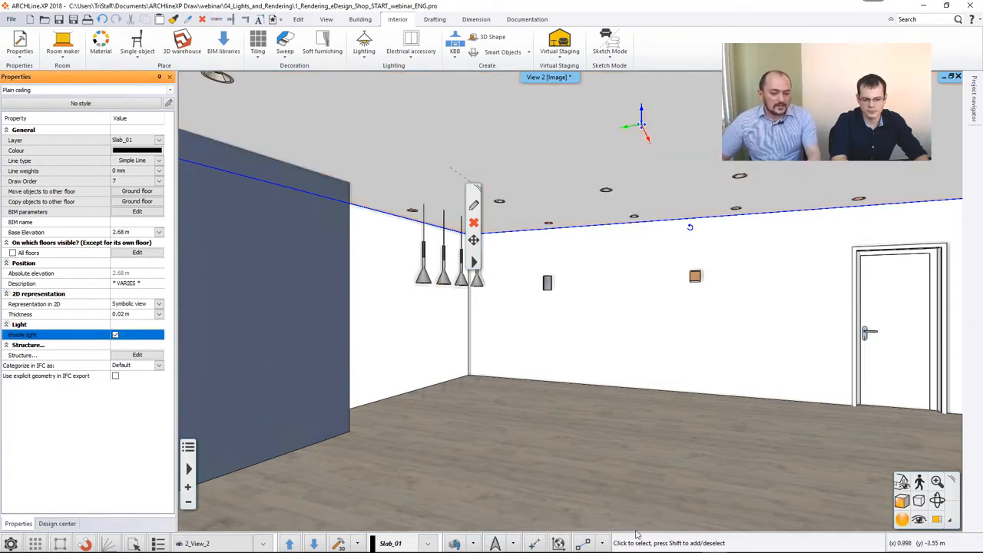
{"action": "left_click", "coordinate": [739, 543]}
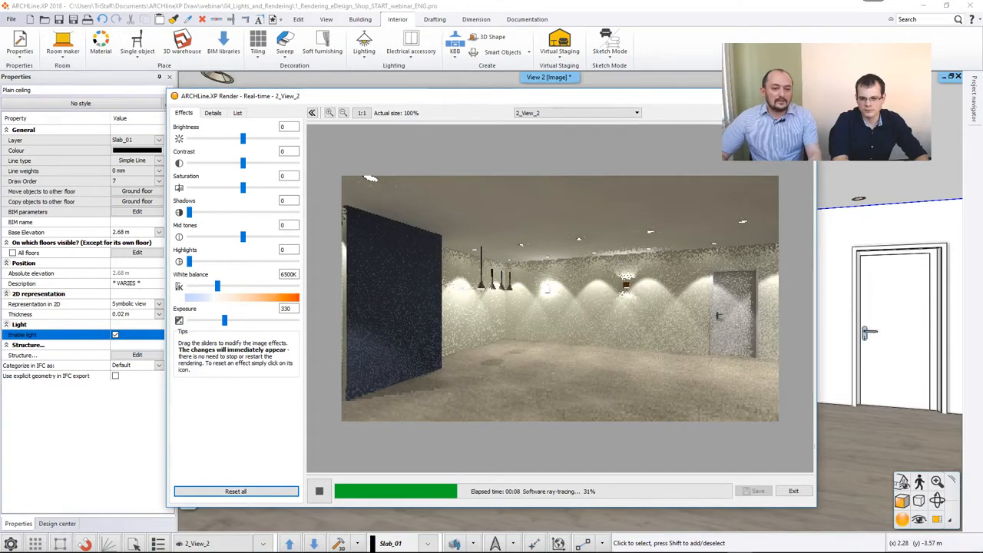
{"action": "left_click", "coordinate": [721, 70]}
Step: Deselect the ceiling and step through the saved views to 2_View_5
{"action": "key", "text": "Page_Down"}
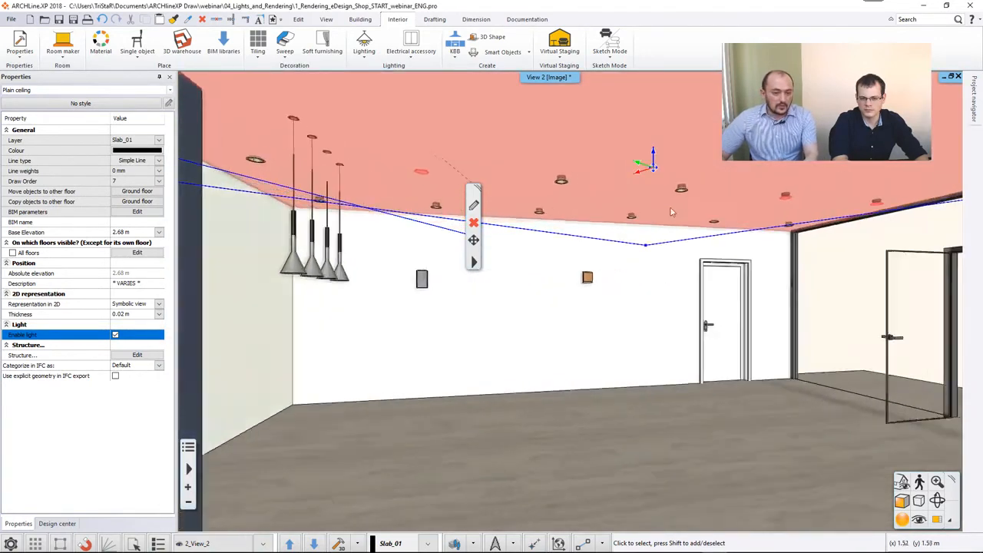
{"action": "key", "text": "Escape"}
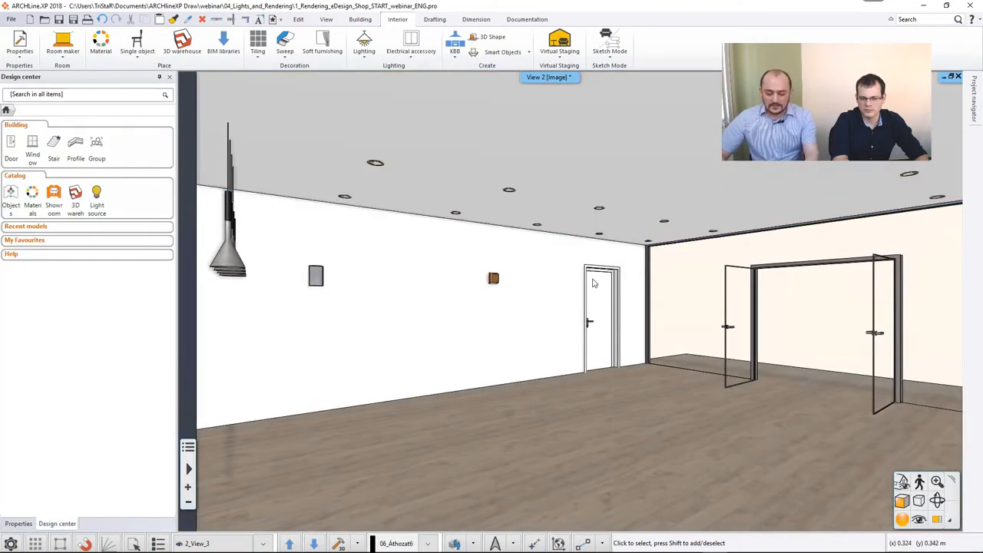
{"action": "key", "text": "Right"}
{"action": "key", "text": "Right"}
{"action": "key", "text": "Right"}
{"action": "key", "text": "Right"}
{"action": "key", "text": "Right"}
{"action": "key", "text": "Right"}
{"action": "key", "text": "Right"}
{"action": "key", "text": "Right"}
{"action": "key", "text": "Right"}
{"action": "key", "text": "Right"}
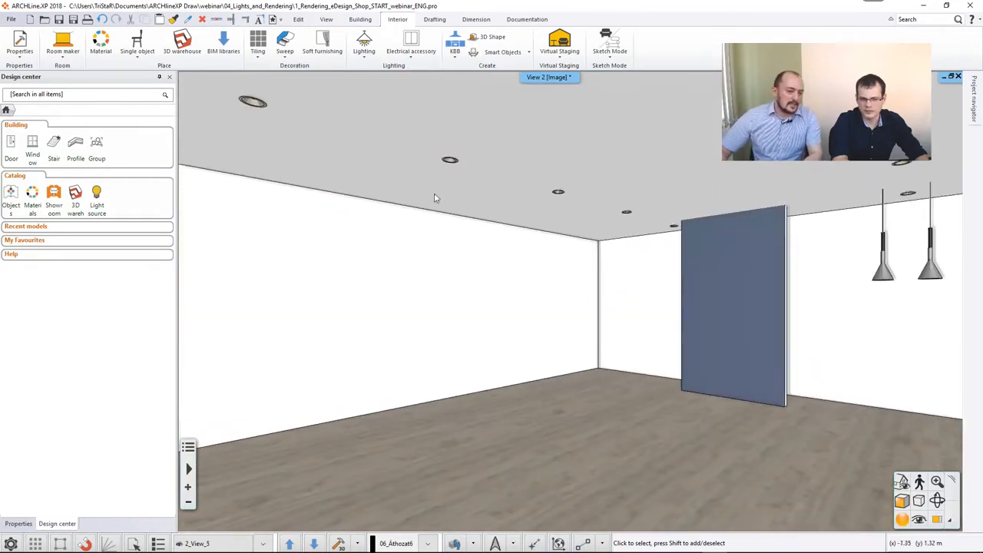
Step: Open the plain ceiling for editing and examine its lighting rows, their offsets, the spot lamp object and the hole profile
{"action": "left_click", "coordinate": [593, 174]}
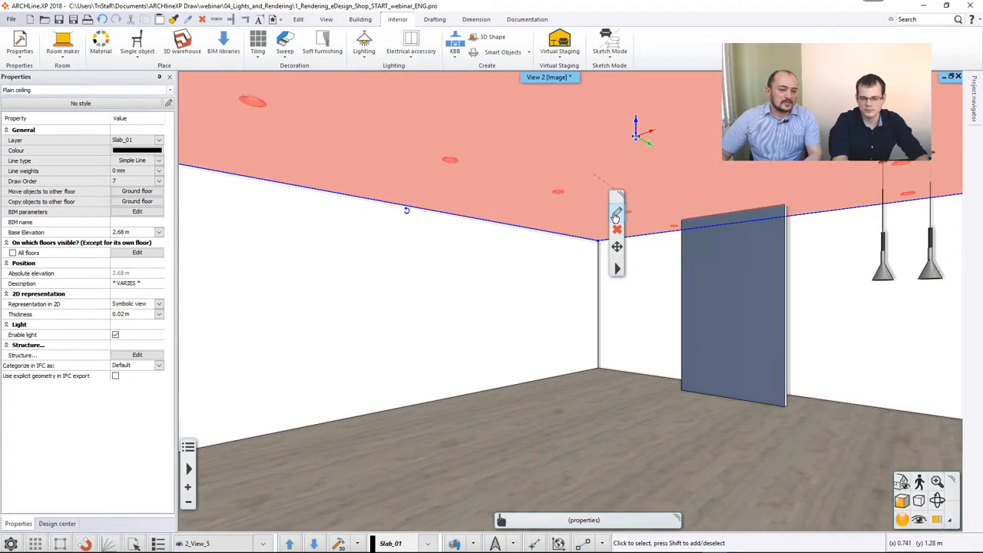
{"action": "left_click", "coordinate": [616, 215]}
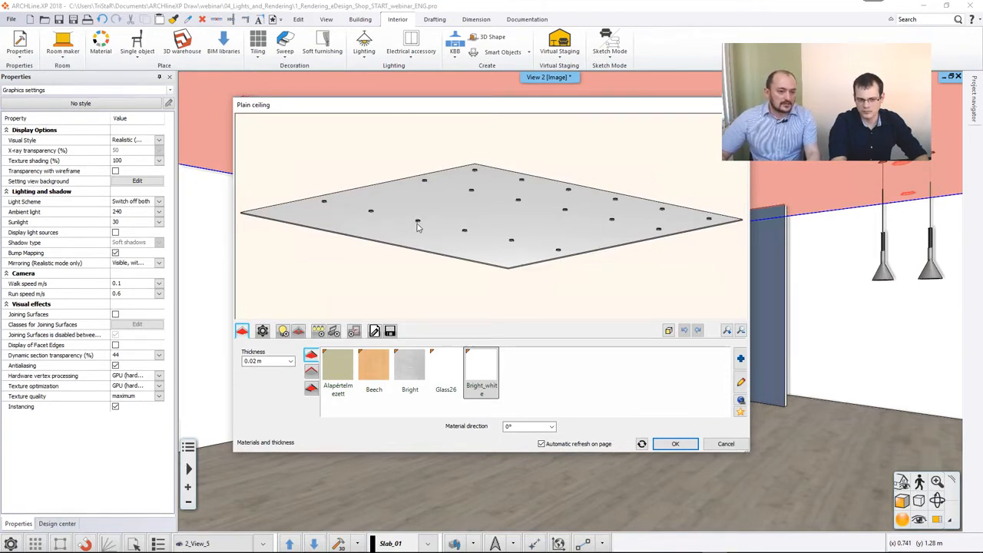
{"action": "left_click", "coordinate": [318, 331]}
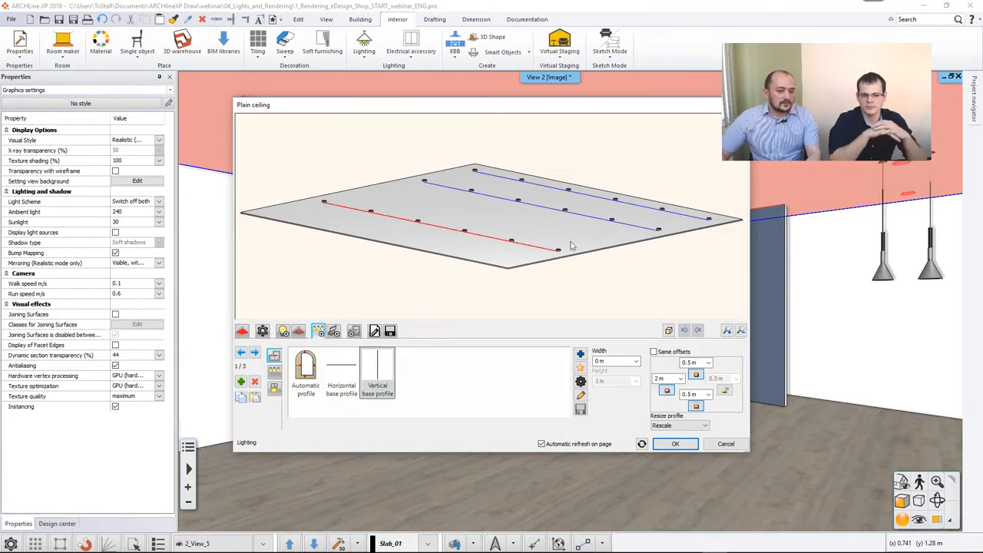
{"action": "left_click", "coordinate": [255, 353]}
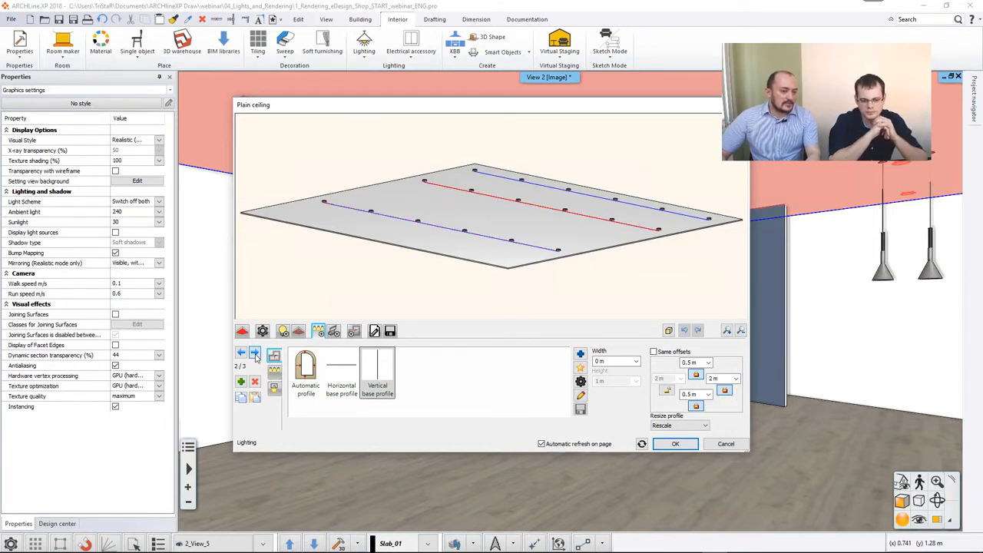
{"action": "left_click", "coordinate": [241, 352]}
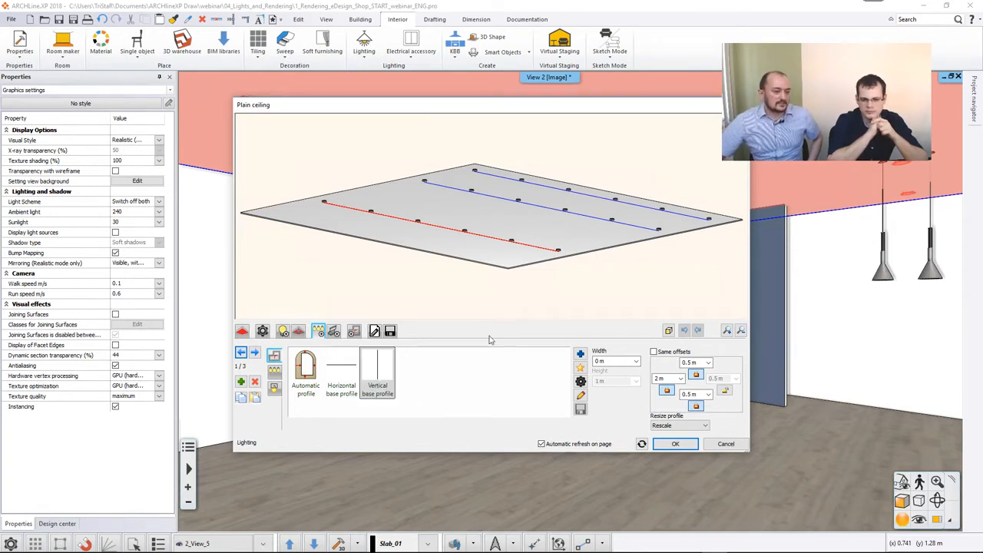
{"action": "left_click", "coordinate": [274, 371]}
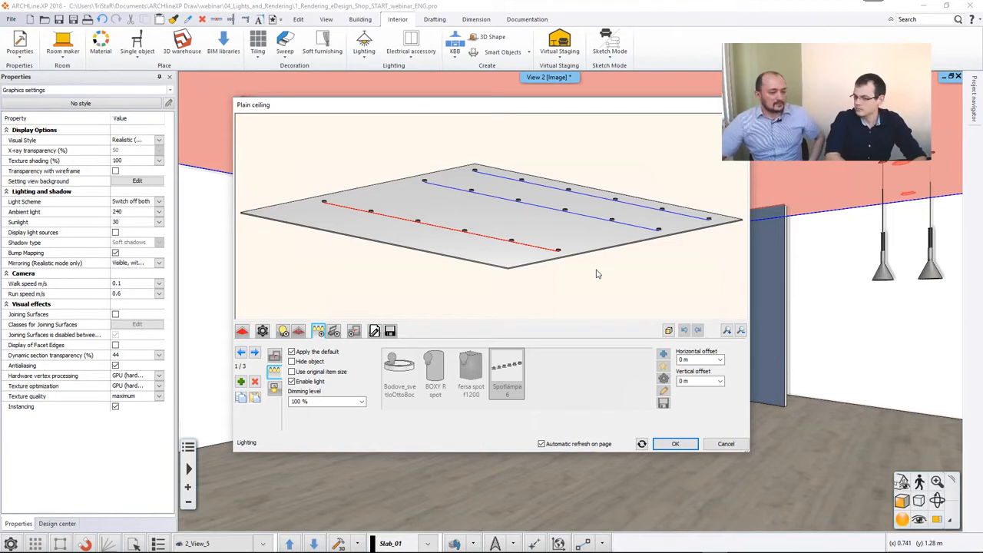
{"action": "left_click", "coordinate": [274, 387]}
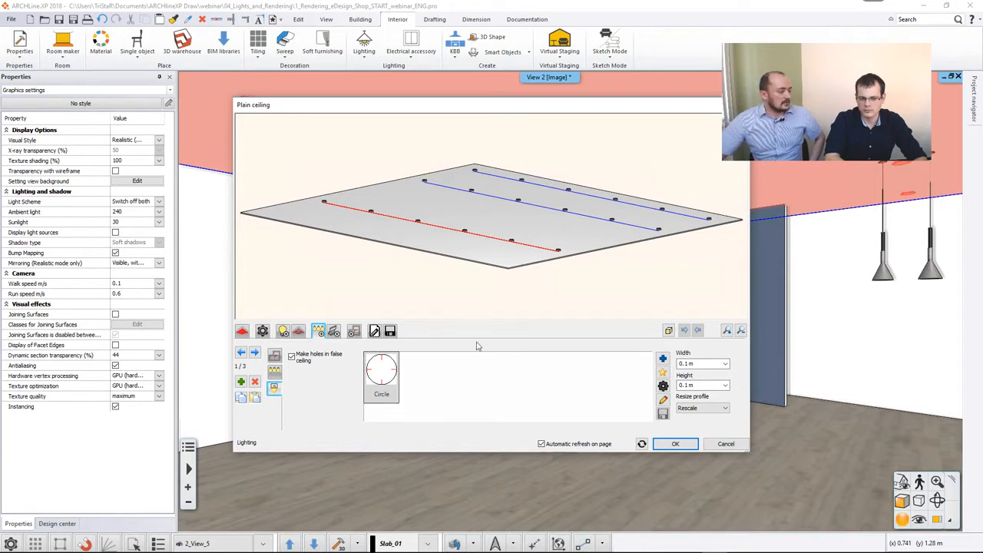
Step: Set the Circle hole profile of the first spotlight row to 0.2 m width and 0.2 m height, and inspect the holes
{"action": "scroll", "coordinate": [559, 267], "scroll_direction": "up", "scroll_amount": 3}
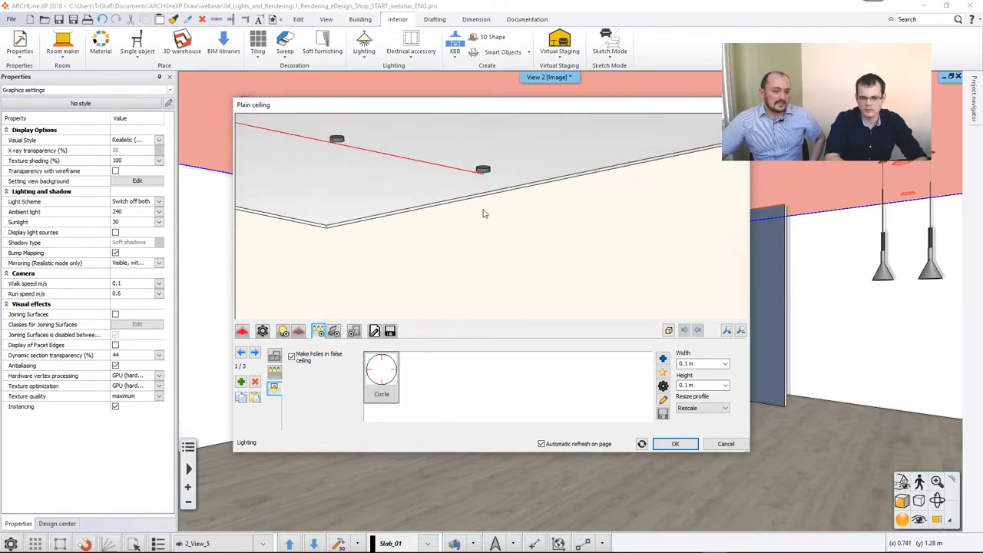
{"action": "left_click", "coordinate": [686, 364]}
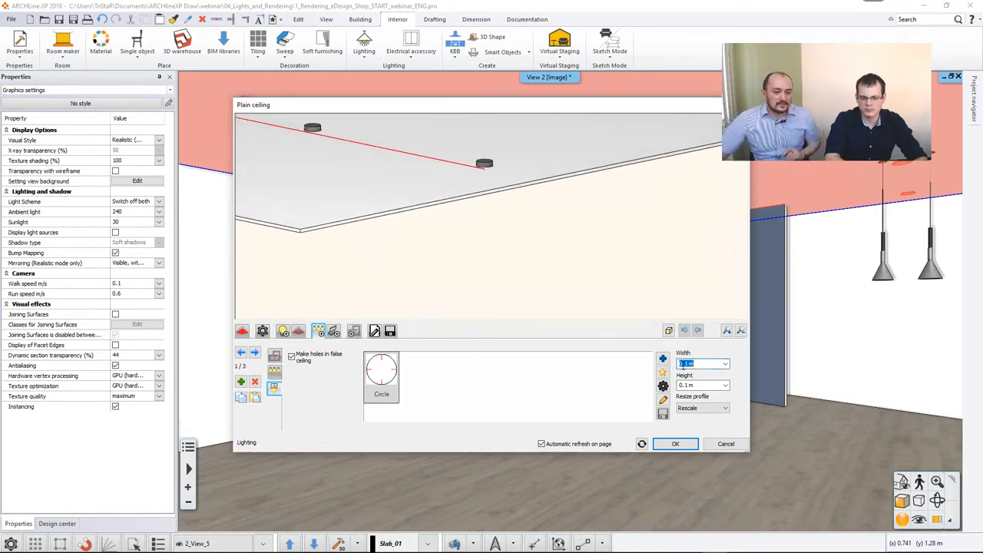
{"action": "type", "text": "2"}
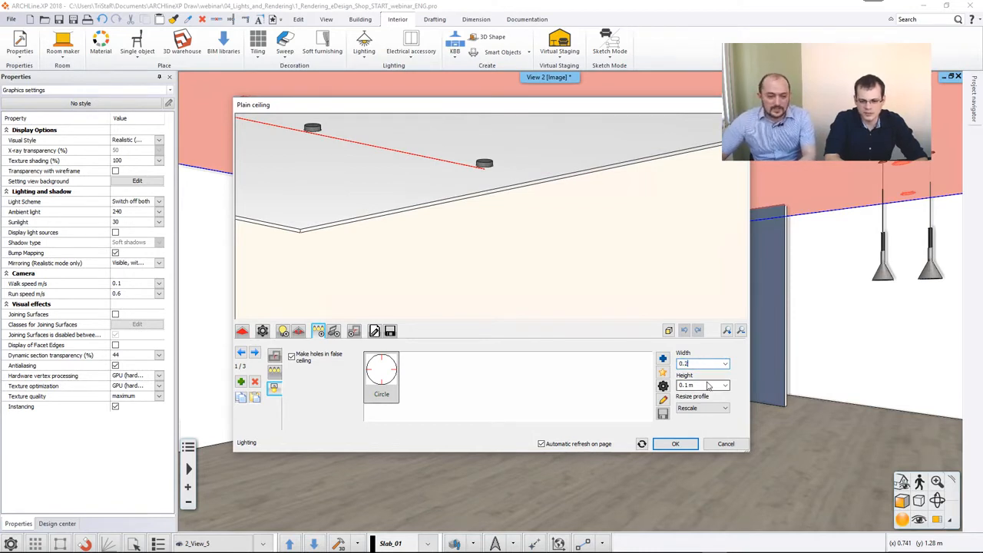
{"action": "left_click", "coordinate": [708, 386]}
{"action": "type", "text": "2"}
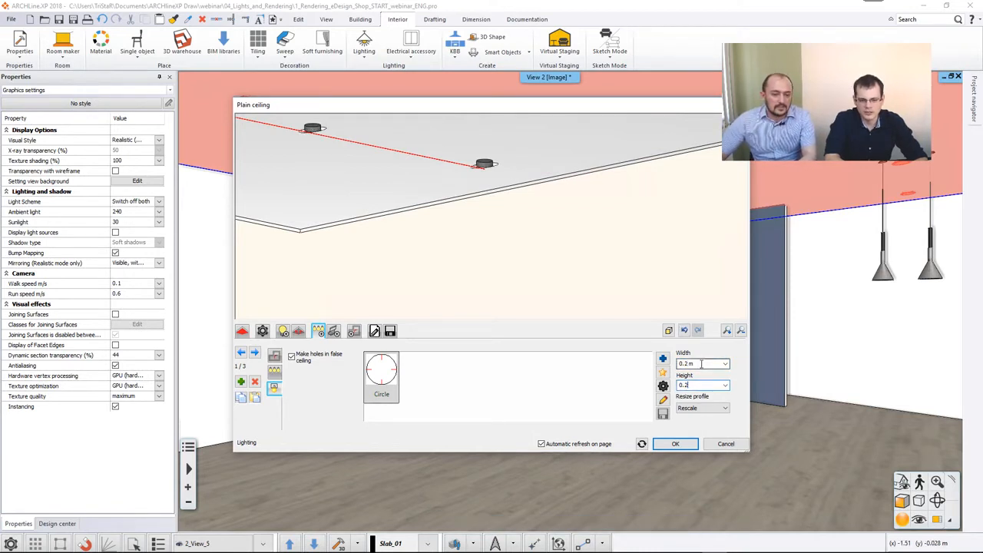
{"action": "key", "text": "Tab"}
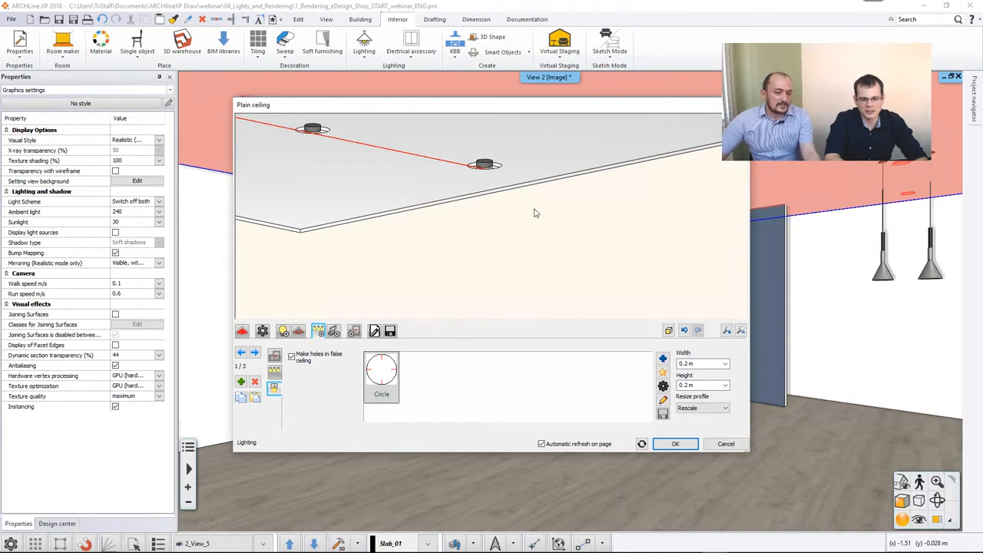
{"action": "left_click_drag", "start_coordinate": [534, 210], "coordinate": [565, 296]}
{"action": "middle_click_drag", "start_coordinate": [564, 295], "coordinate": [578, 164]}
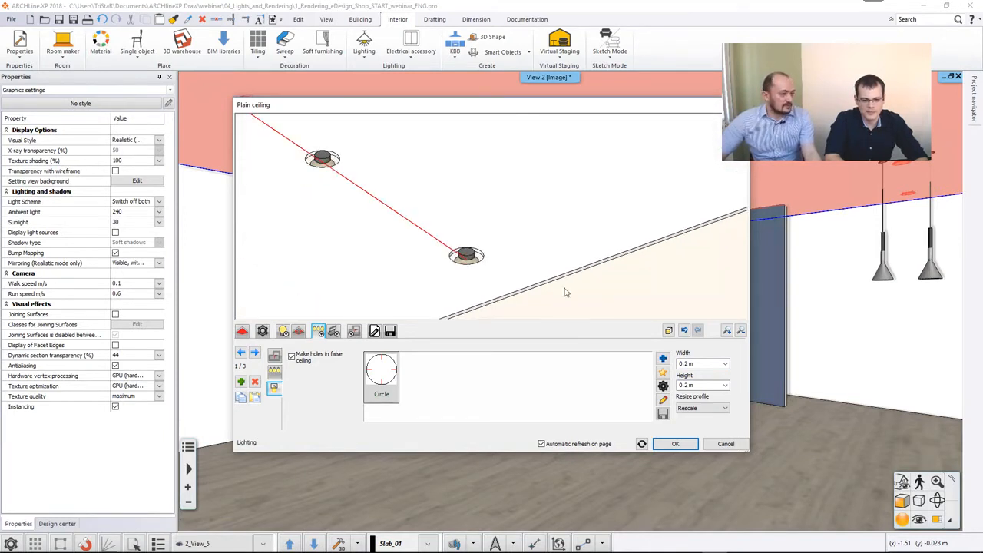
Step: Set the Circle hole's width and height back to 0.1 m, and look at the profile library without choosing another hole shape
{"action": "left_click", "coordinate": [708, 363]}
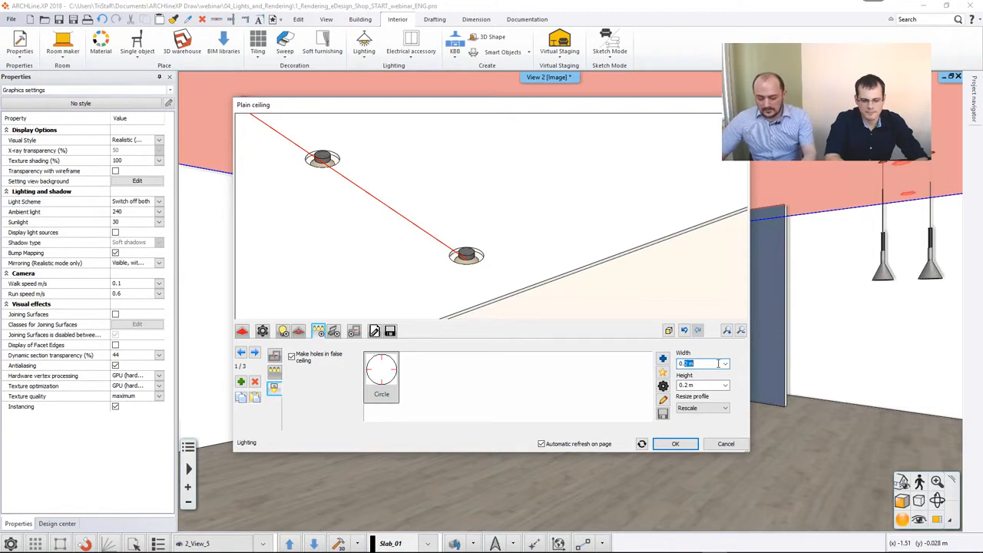
{"action": "type", "text": "1"}
{"action": "left_click", "coordinate": [701, 384]}
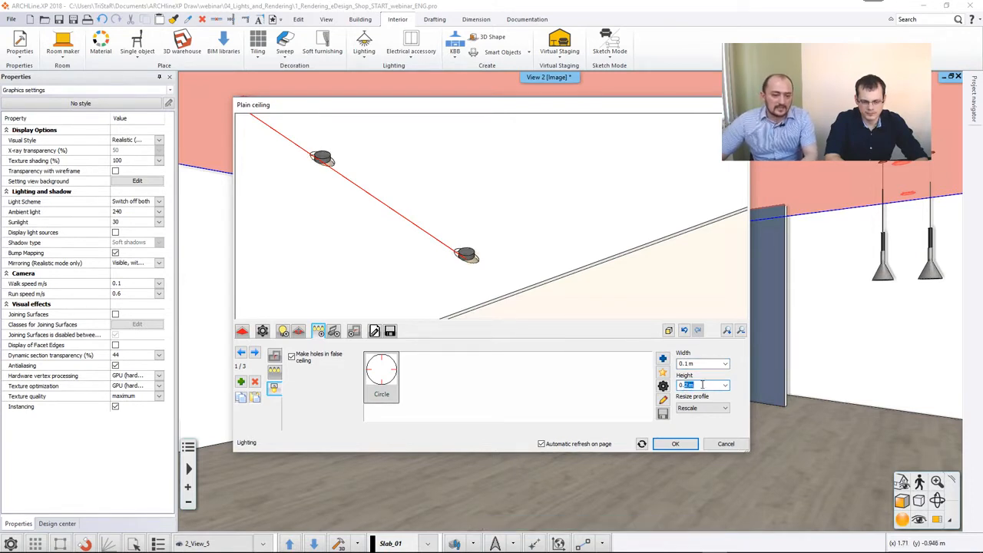
{"action": "left_click", "coordinate": [706, 384]}
{"action": "left_click_drag", "start_coordinate": [685, 385], "coordinate": [705, 381]}
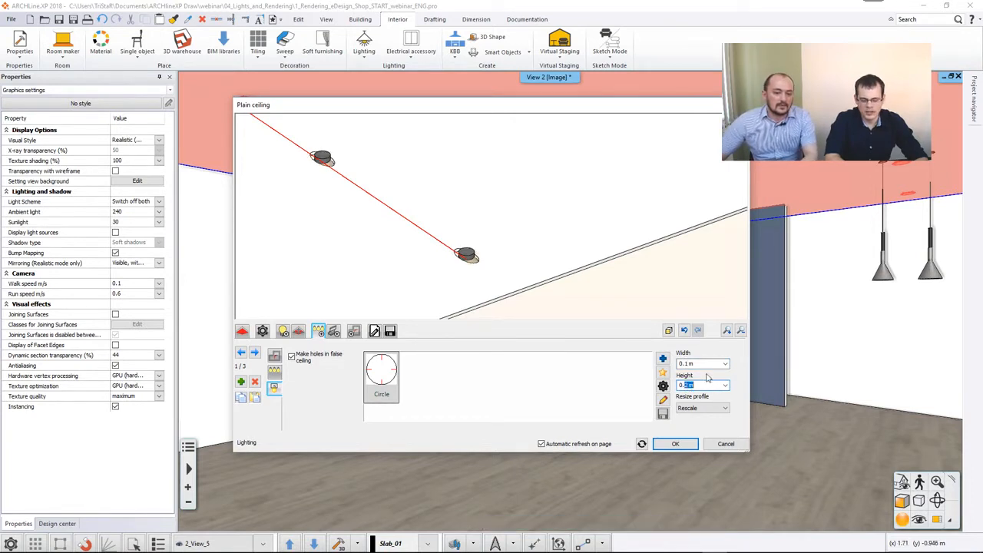
{"action": "type", "text": "1"}
{"action": "left_click", "coordinate": [697, 363]}
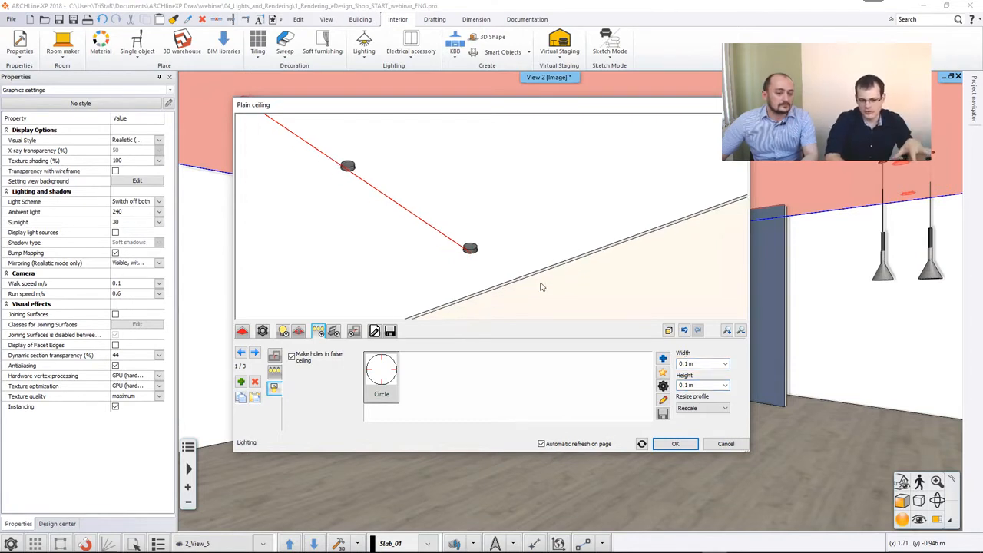
{"action": "left_click", "coordinate": [663, 360]}
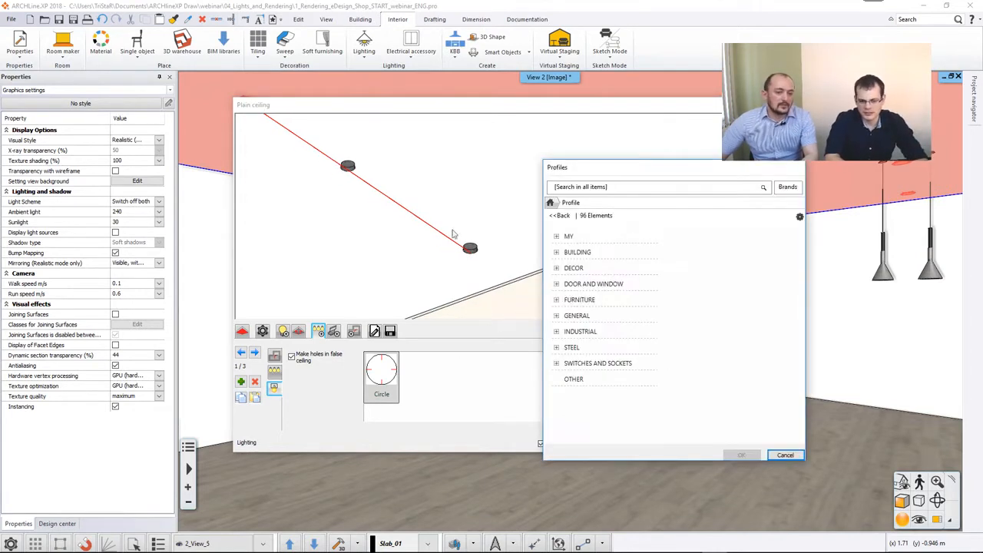
{"action": "left_click", "coordinate": [786, 454]}
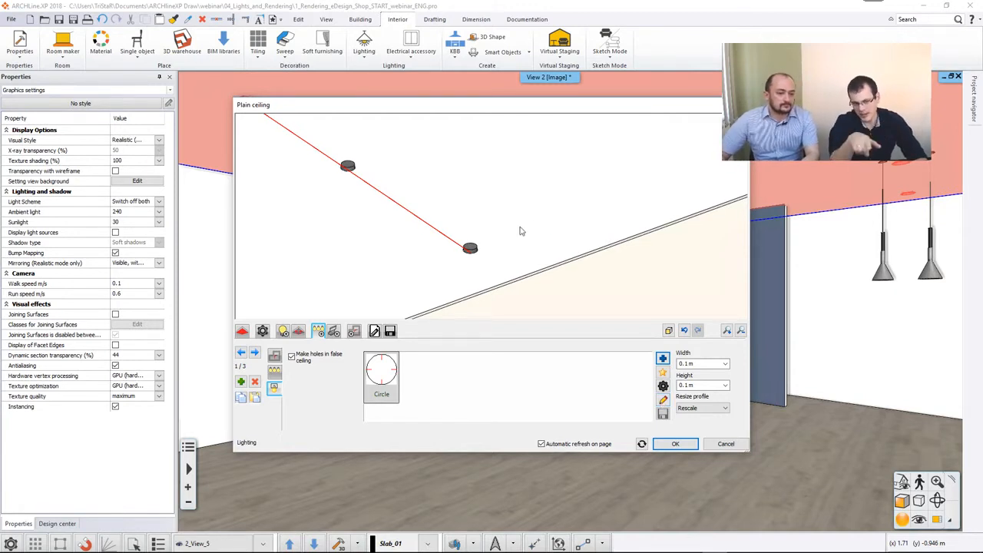
Step: Create a new spotlight row on the Vertical base profile with a 0.5 m left offset, and accept the ceiling changes
{"action": "scroll", "coordinate": [489, 214], "scroll_direction": "down", "scroll_amount": 6}
{"action": "middle_click_drag", "start_coordinate": [476, 203], "coordinate": [558, 257]}
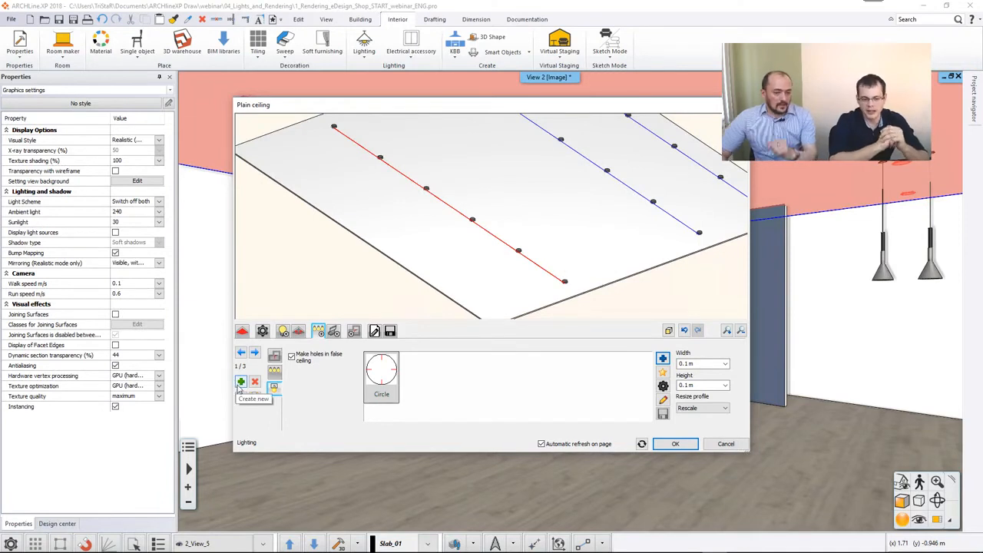
{"action": "left_click", "coordinate": [274, 357]}
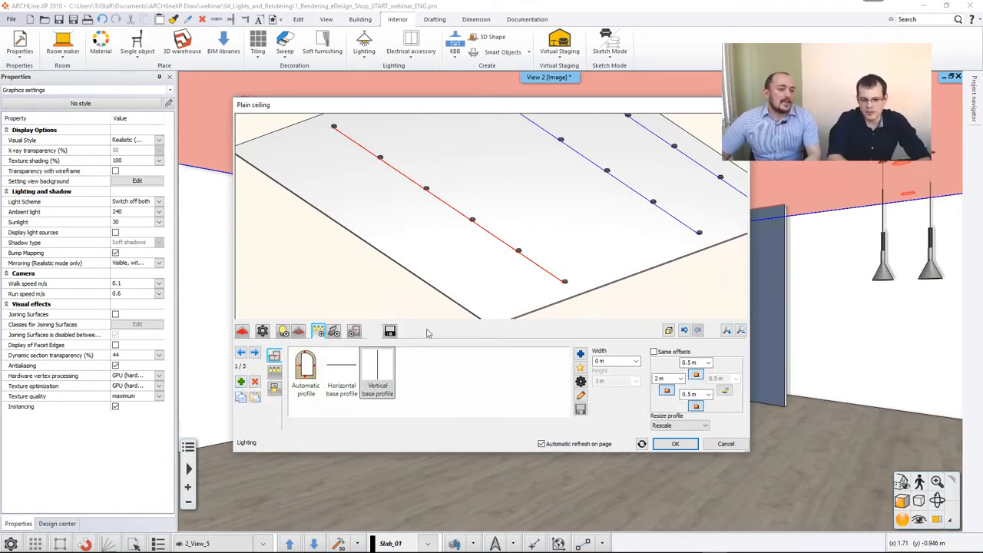
{"action": "left_click", "coordinate": [241, 383]}
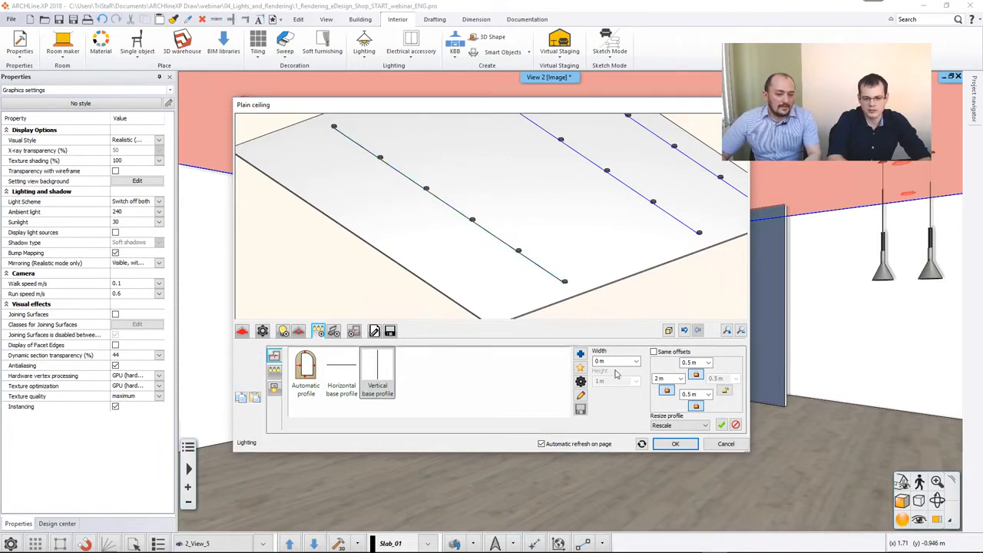
{"action": "left_click", "coordinate": [667, 379]}
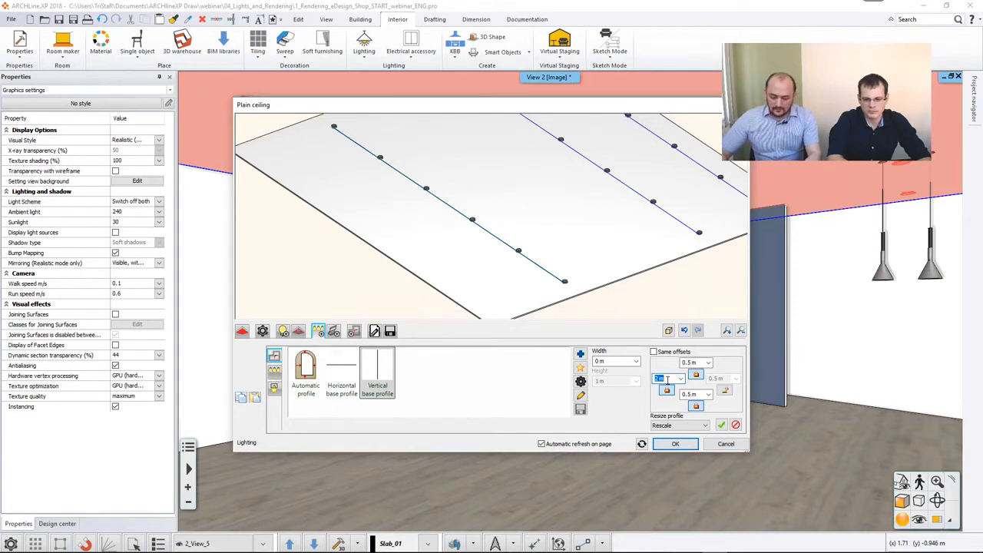
{"action": "type", "text": "0,5"}
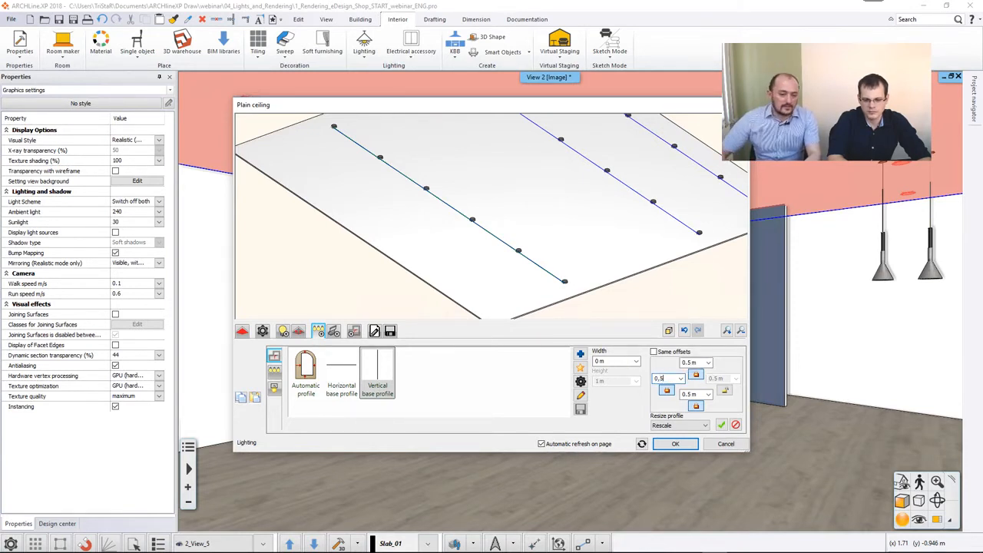
{"action": "key", "text": "Tab"}
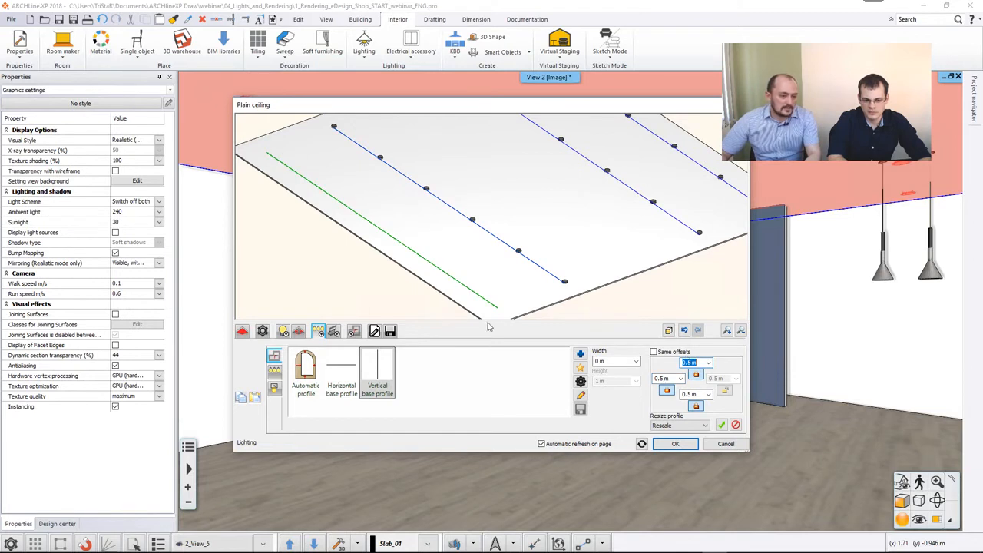
{"action": "left_click", "coordinate": [721, 427]}
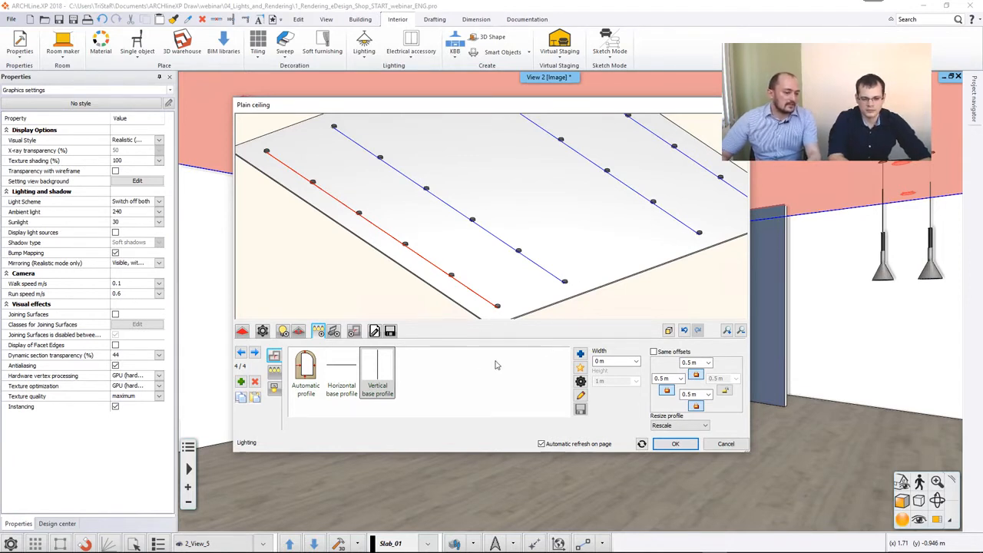
{"action": "left_click", "coordinate": [673, 445]}
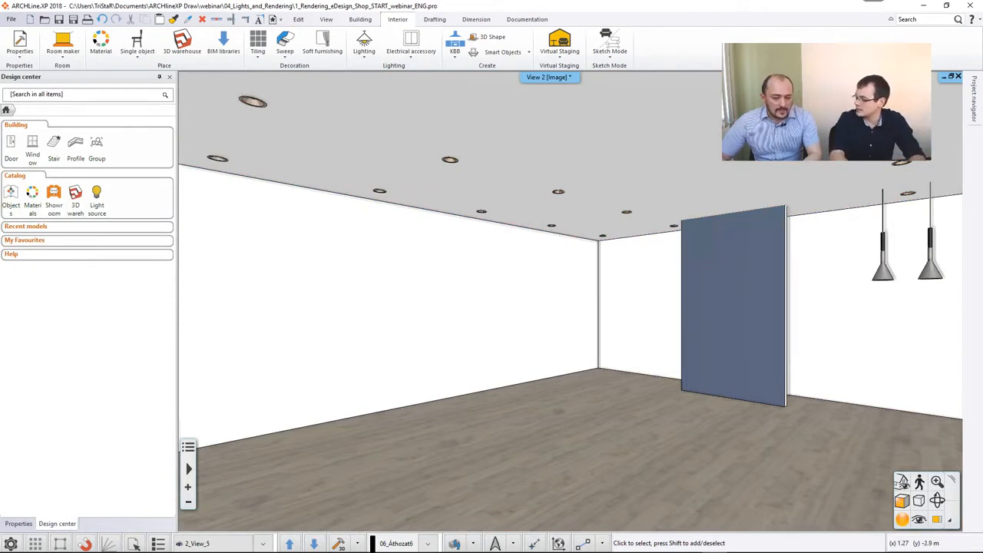
Step: Rerun the real-time rendering of 2_View_2, review the spotlights' light cones, and close the render window
{"action": "mouse_move", "coordinate": [640, 545]}
{"action": "left_click", "coordinate": [739, 543]}
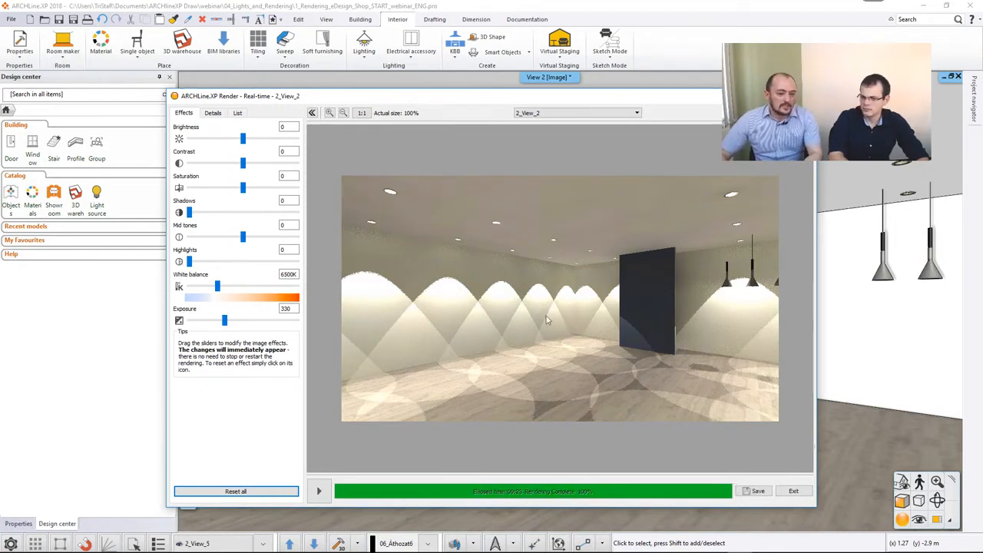
{"action": "left_click", "coordinate": [321, 493]}
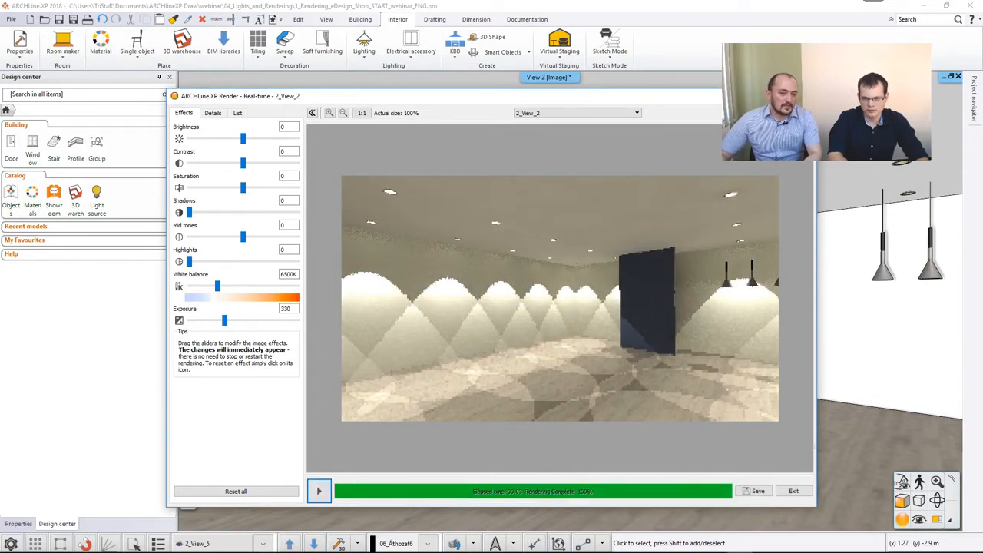
{"action": "left_click", "coordinate": [793, 491]}
{"action": "left_click", "coordinate": [484, 289]}
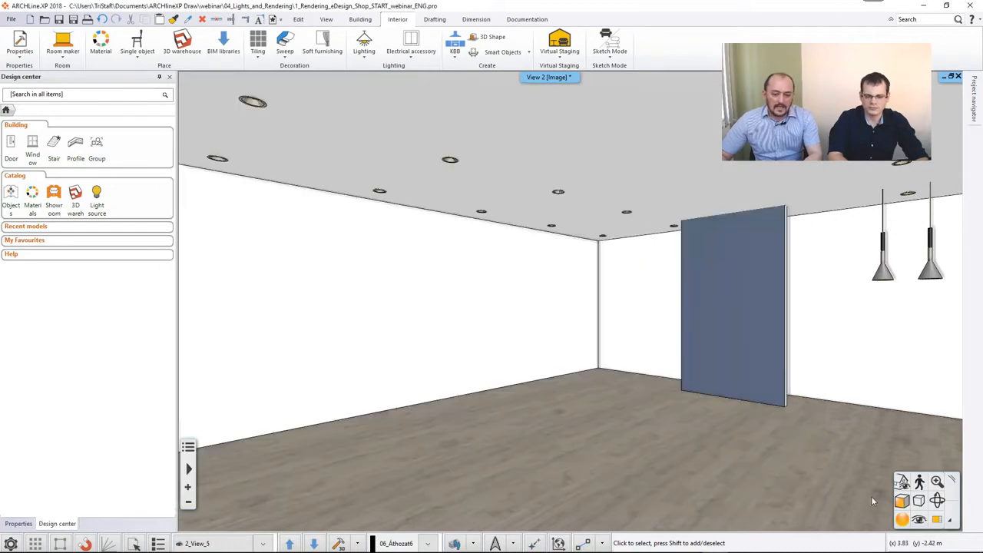
Step: Start a real-time draft rendering of 2_View_5 and examine how the spotlights and pendant lamps light the walls
{"action": "left_click", "coordinate": [902, 519]}
{"action": "left_click", "coordinate": [829, 471]}
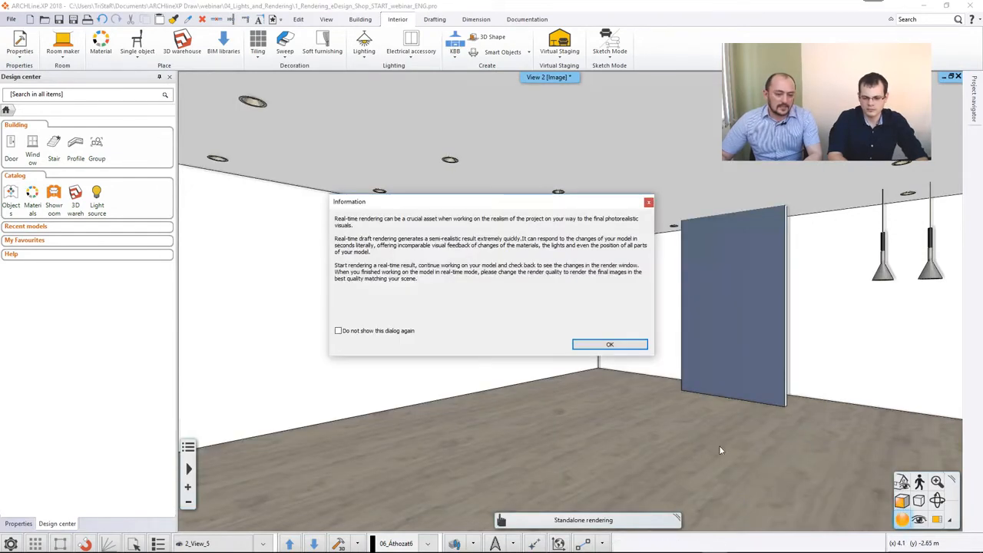
{"action": "left_click", "coordinate": [607, 345]}
{"action": "left_click", "coordinate": [543, 421]}
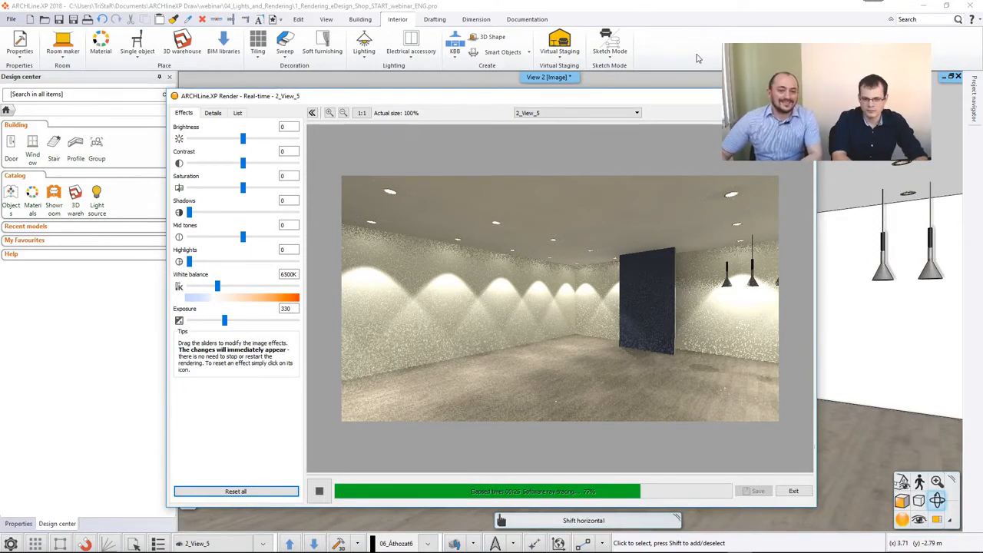
{"action": "key", "text": "Escape"}
{"action": "key", "text": "Escape"}
Step: Show the floor plan beside the 3D view and make the Shop interior Furnishing and LED strip layers visible
{"action": "scroll", "coordinate": [707, 215], "scroll_direction": "up", "scroll_amount": 1}
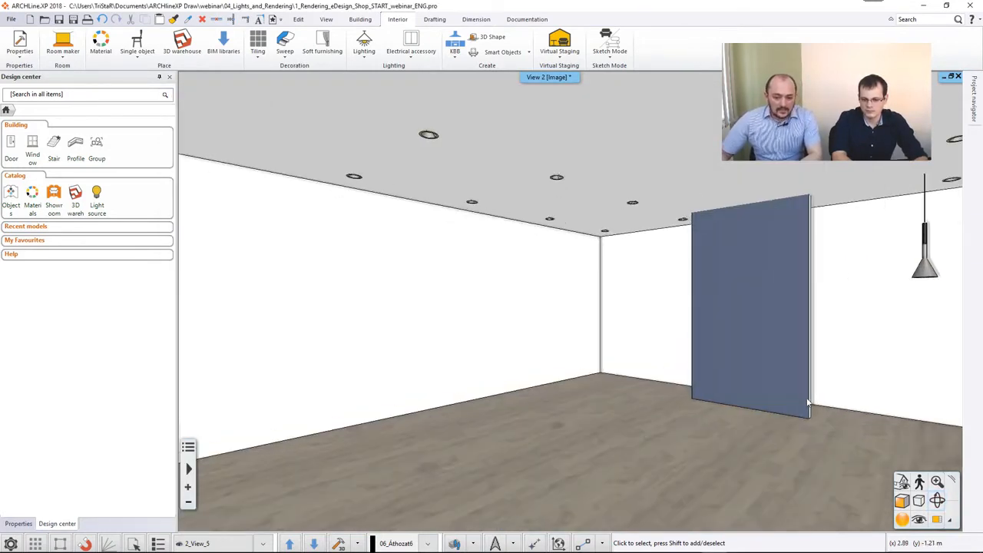
{"action": "key", "text": "F12"}
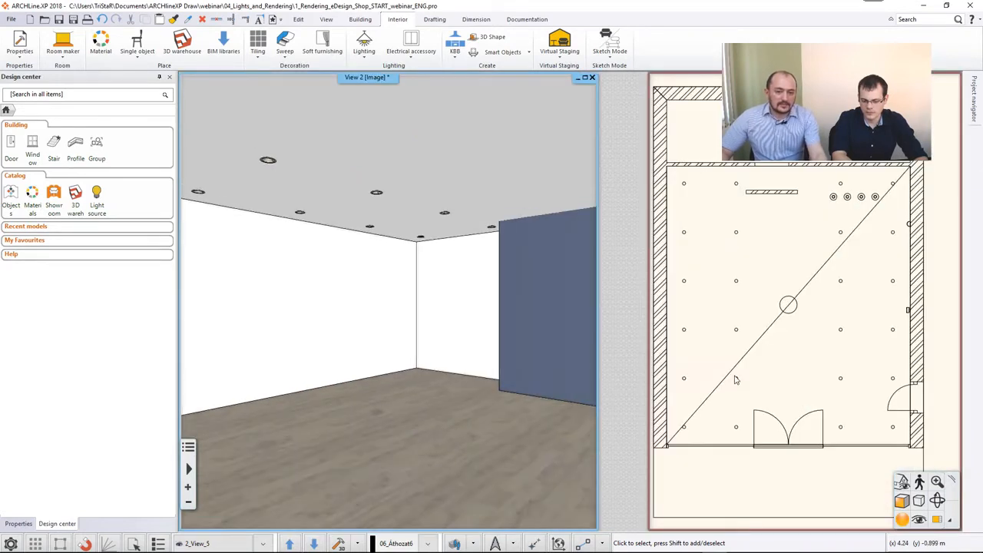
{"action": "left_click", "coordinate": [735, 382]}
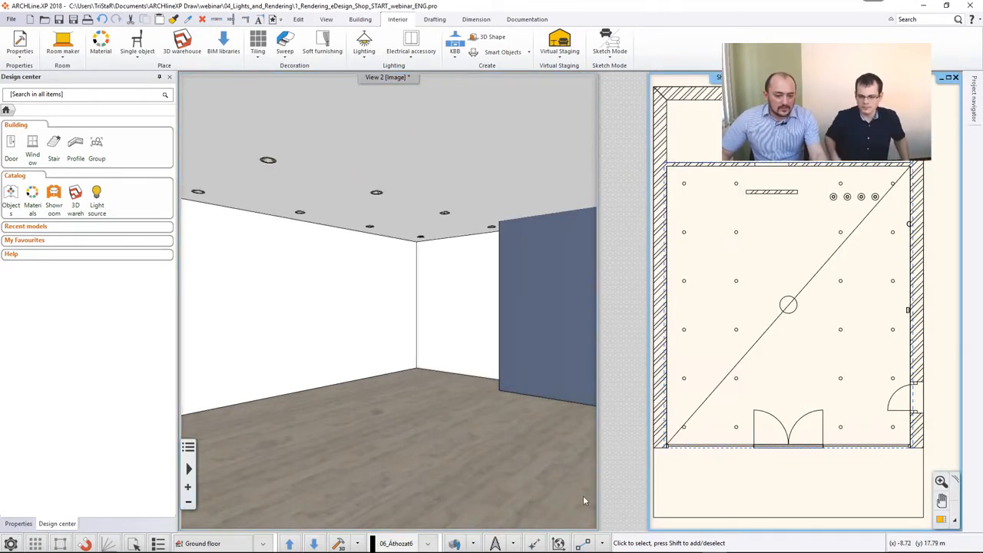
{"action": "left_click", "coordinate": [455, 543]}
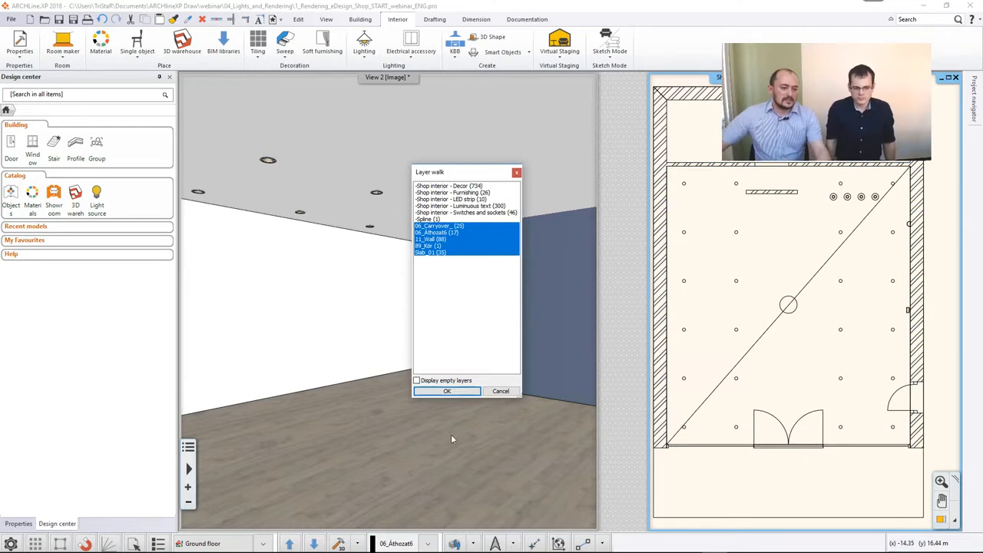
{"action": "left_click", "coordinate": [461, 193], "text": "ctrl"}
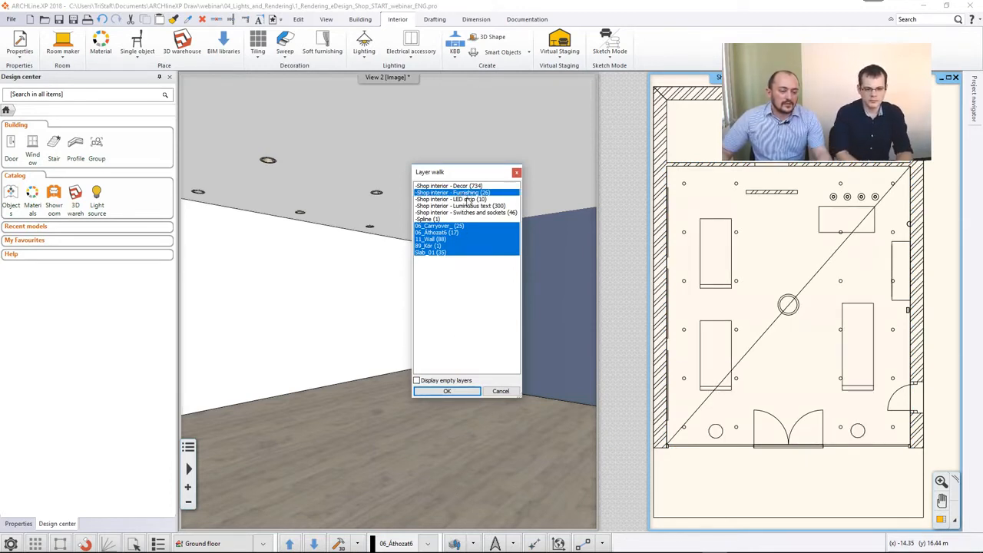
{"action": "left_click", "coordinate": [465, 199], "text": "ctrl"}
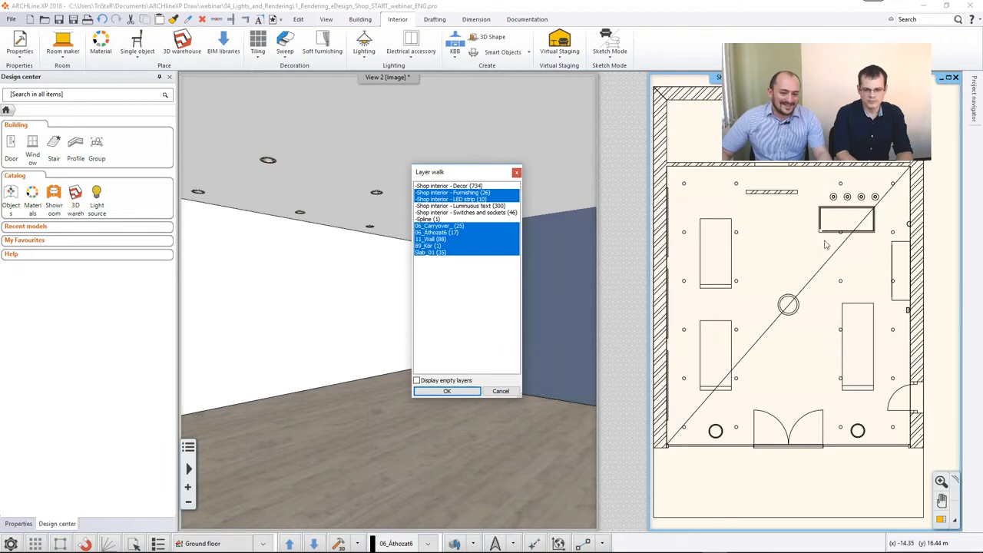
{"action": "left_click", "coordinate": [447, 391]}
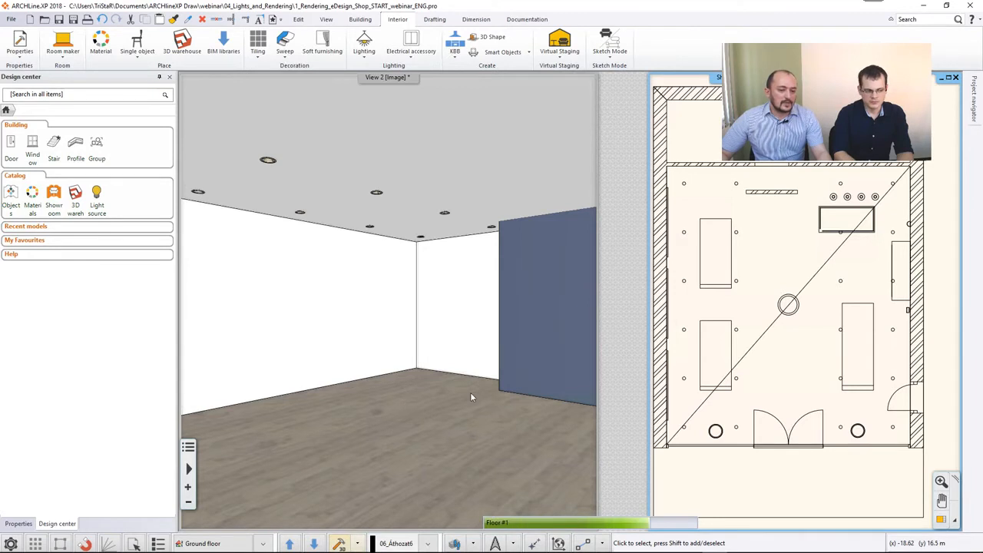
Step: Fit the furnished shop into view and switch the 3D window to the saved 1_View_from door
{"action": "left_click", "coordinate": [939, 519]}
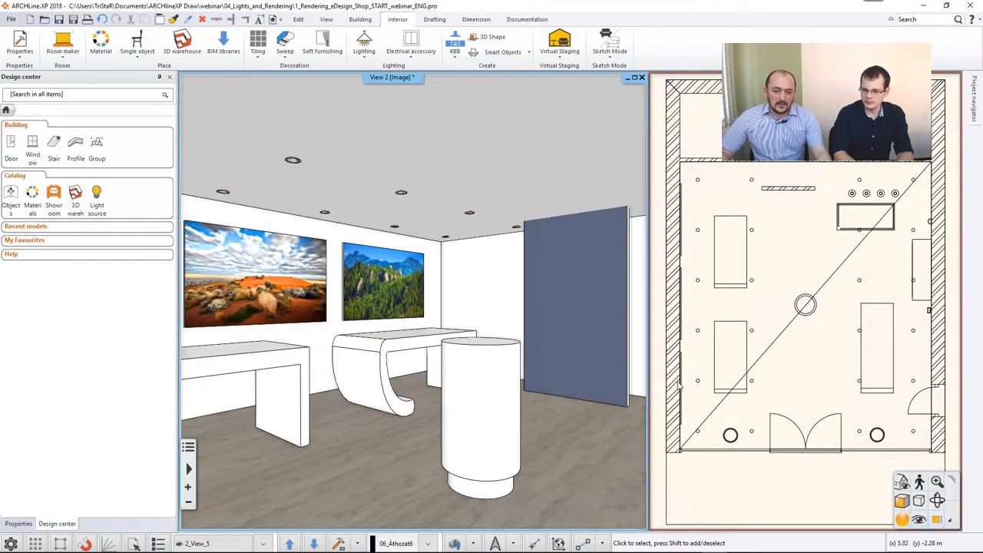
{"action": "left_click", "coordinate": [939, 519]}
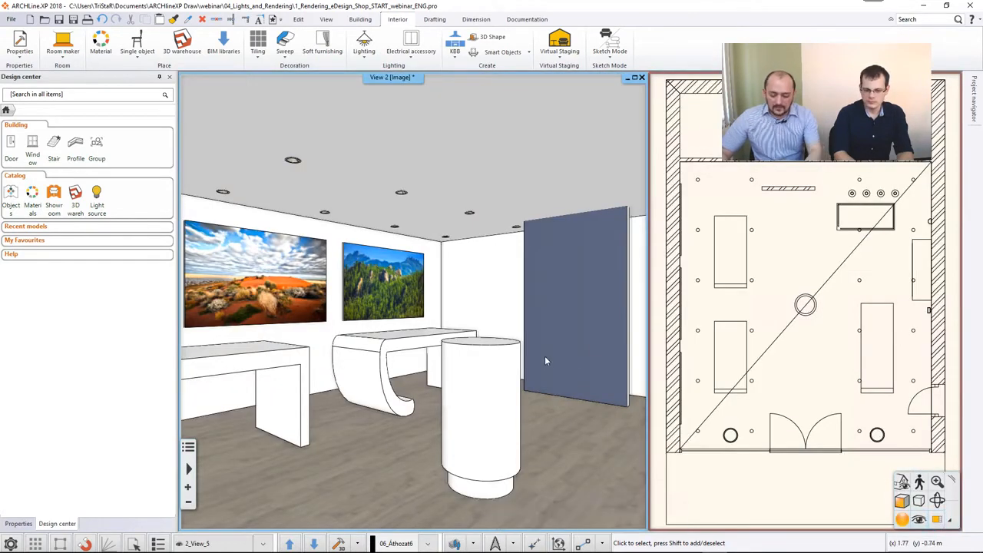
{"action": "key", "text": "Left"}
{"action": "key", "text": "Left"}
{"action": "key", "text": "Left"}
{"action": "key", "text": "Right"}
{"action": "key", "text": "Right"}
{"action": "key", "text": "Right"}
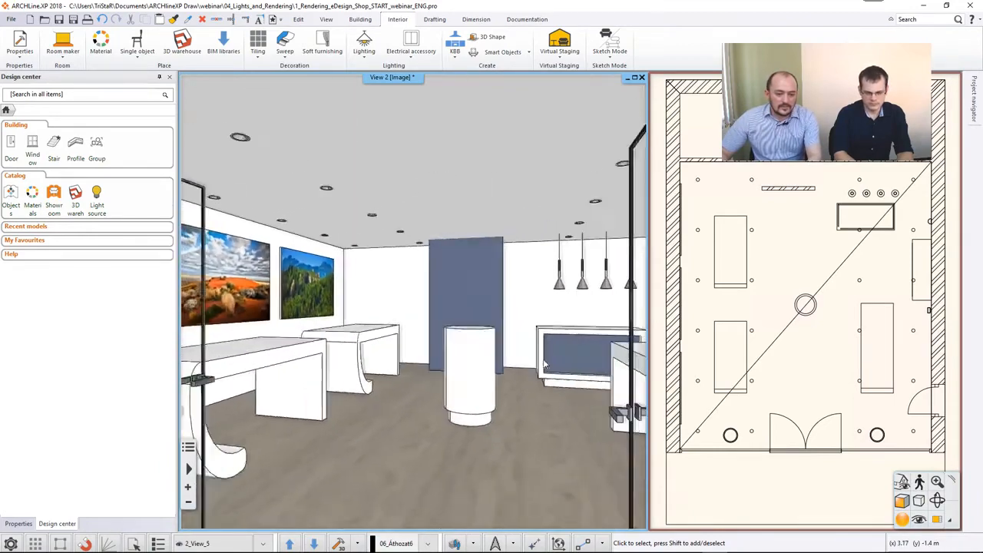
{"action": "key", "text": "Page_Up"}
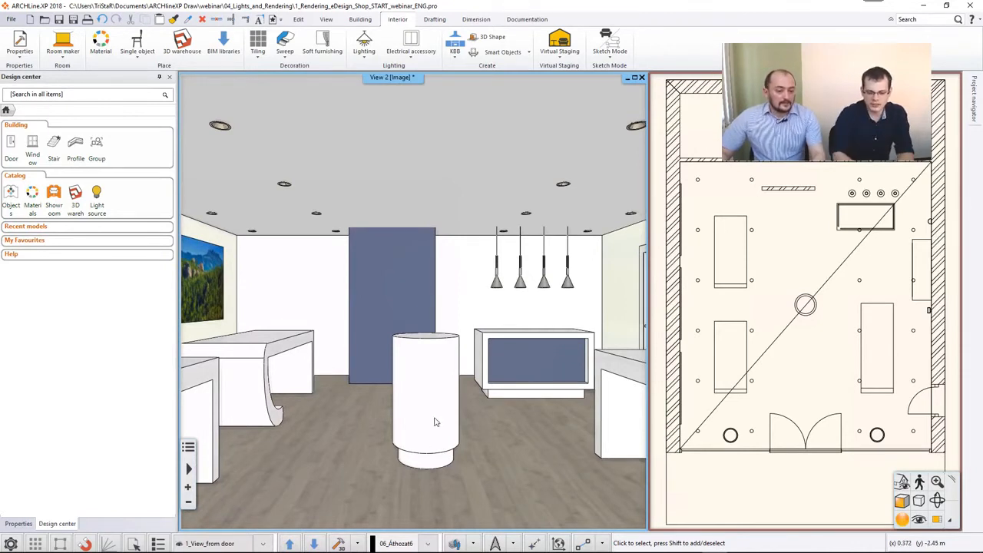
Step: Make the 3D view active and bring up the render window to check the furnished shop's lighting
{"action": "left_click", "coordinate": [767, 284]}
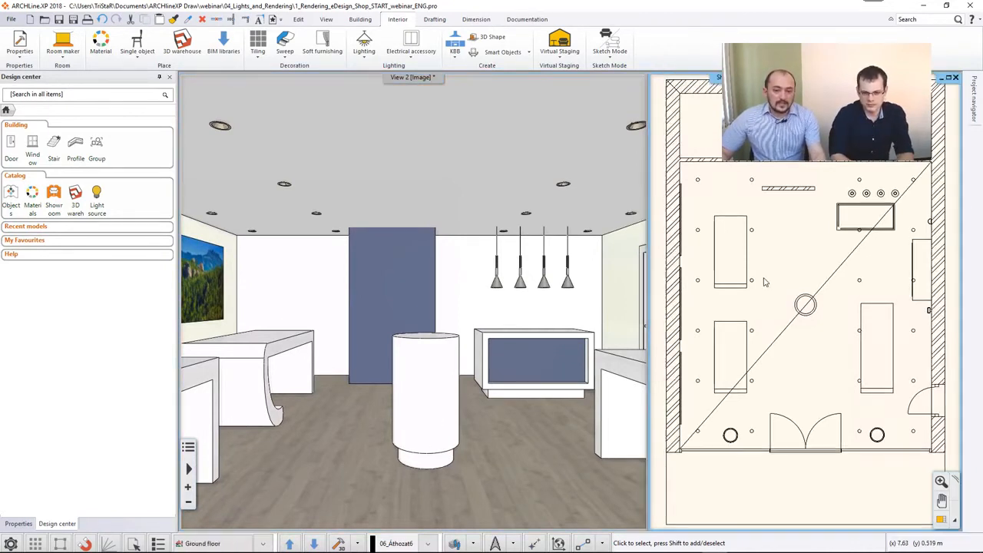
{"action": "left_click", "coordinate": [631, 288]}
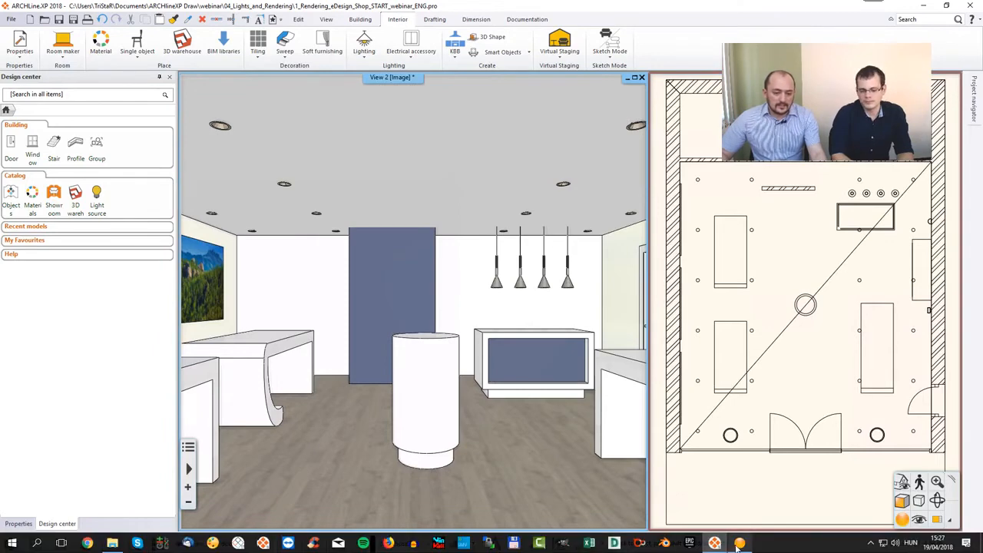
{"action": "left_click", "coordinate": [738, 544]}
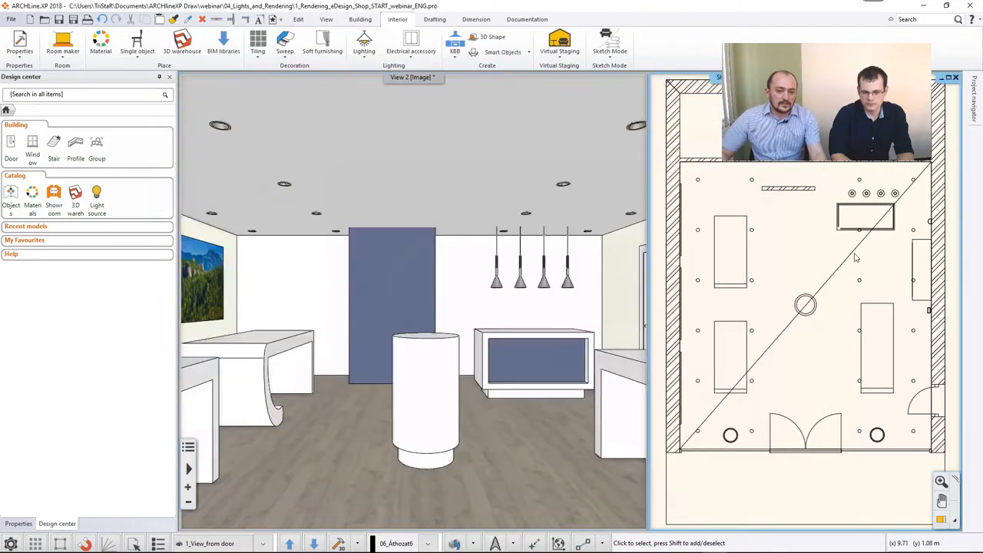
Step: Start an LED light strip in the floor plan and trace the upper half of the central round counter's outer circle with an arc
{"action": "left_click", "coordinate": [854, 255]}
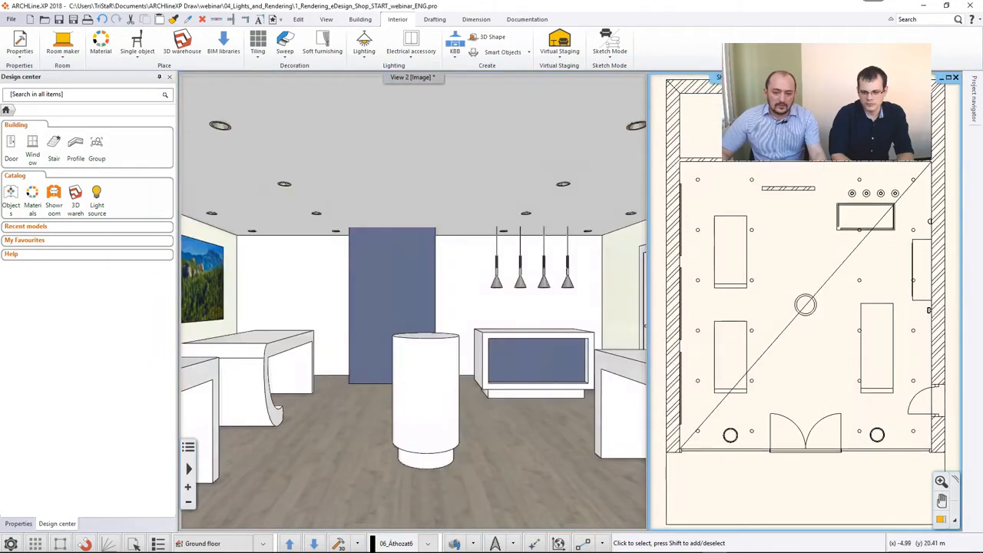
{"action": "scroll", "coordinate": [804, 308], "scroll_direction": "up", "scroll_amount": 5}
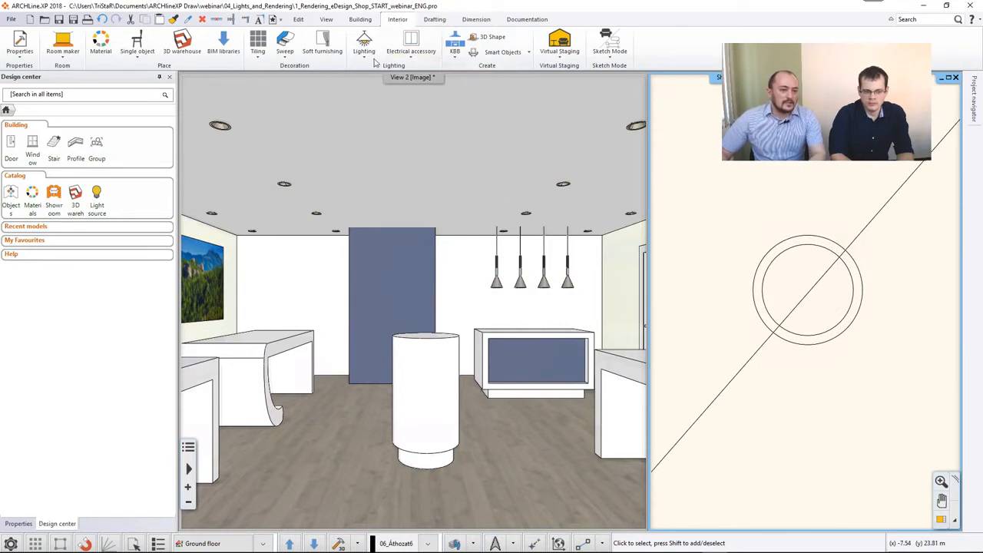
{"action": "left_click", "coordinate": [368, 56]}
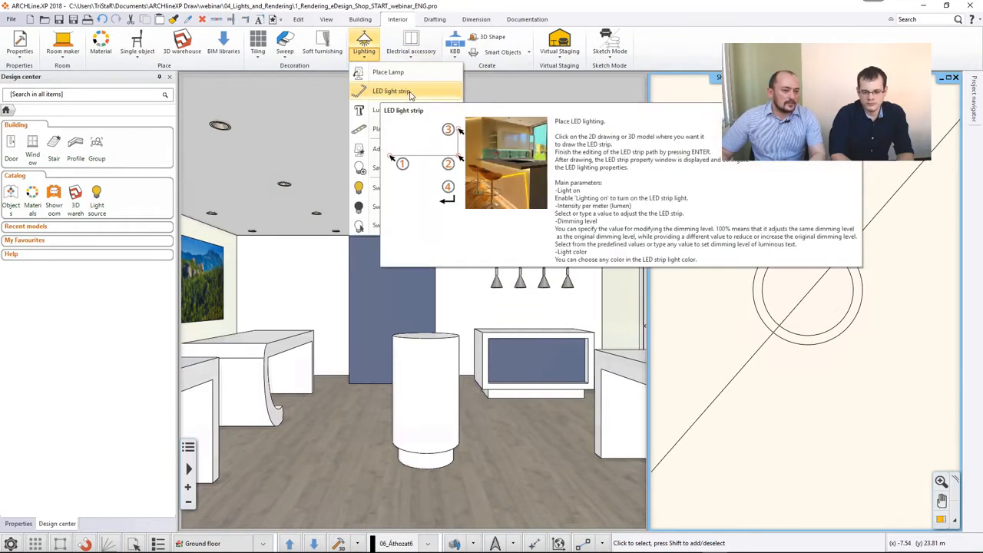
{"action": "left_click", "coordinate": [410, 92]}
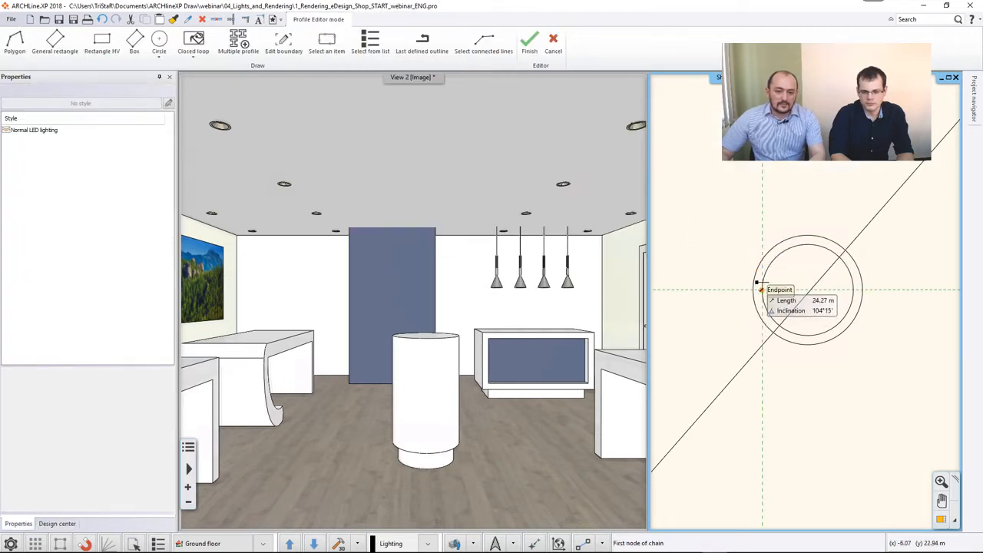
{"action": "left_click", "coordinate": [753, 289]}
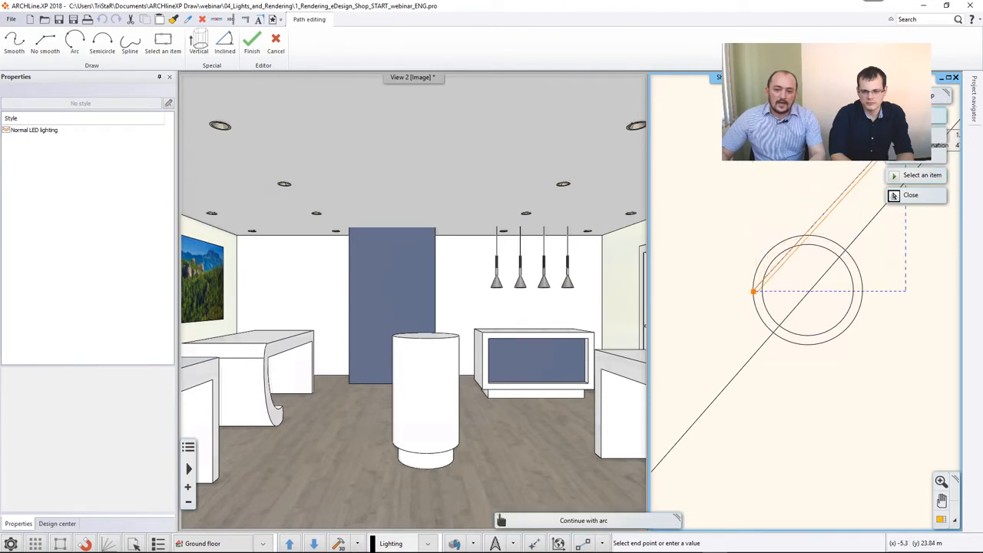
{"action": "left_click", "coordinate": [905, 136]}
{"action": "left_click", "coordinate": [862, 290]}
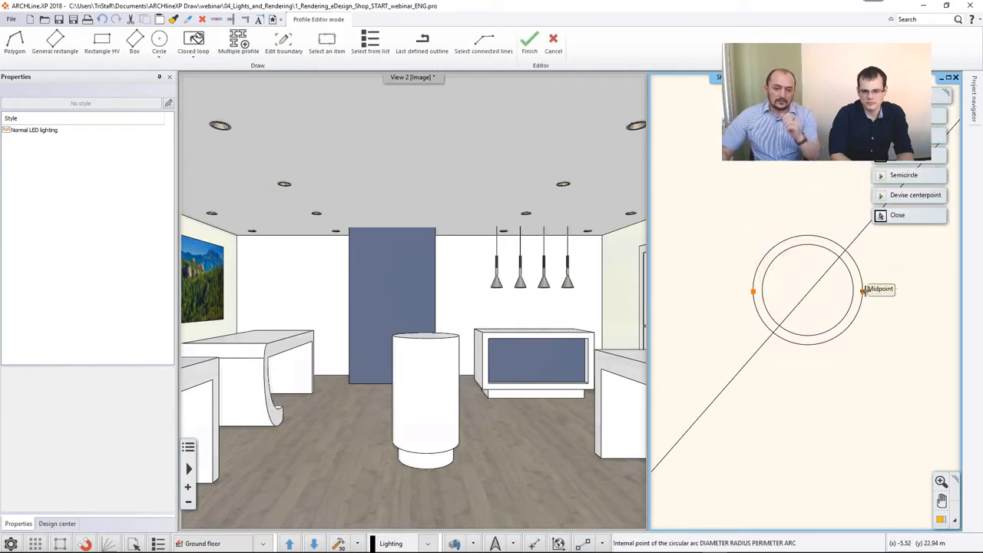
{"action": "left_click", "coordinate": [807, 230]}
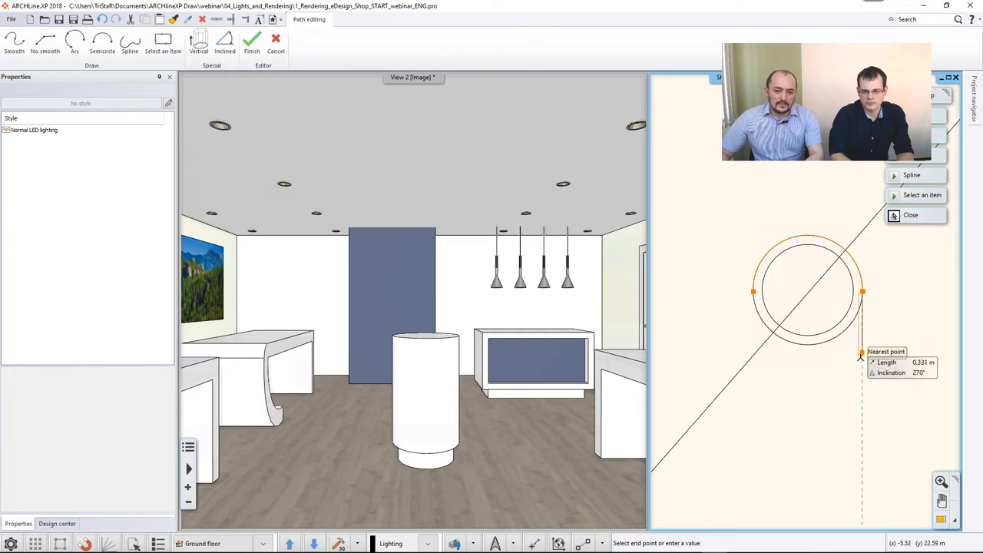
Step: Complete the LED strip's path with a second arc along the lower half of the outer circle, and finish the path
{"action": "left_click", "coordinate": [904, 137]}
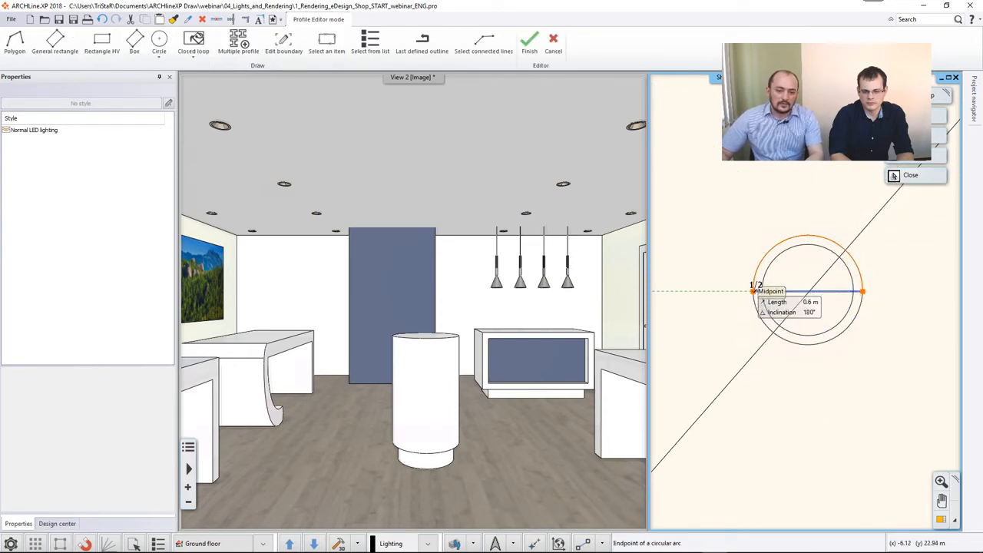
{"action": "left_click", "coordinate": [753, 291]}
{"action": "scroll", "coordinate": [768, 284], "scroll_direction": "up", "scroll_amount": 3}
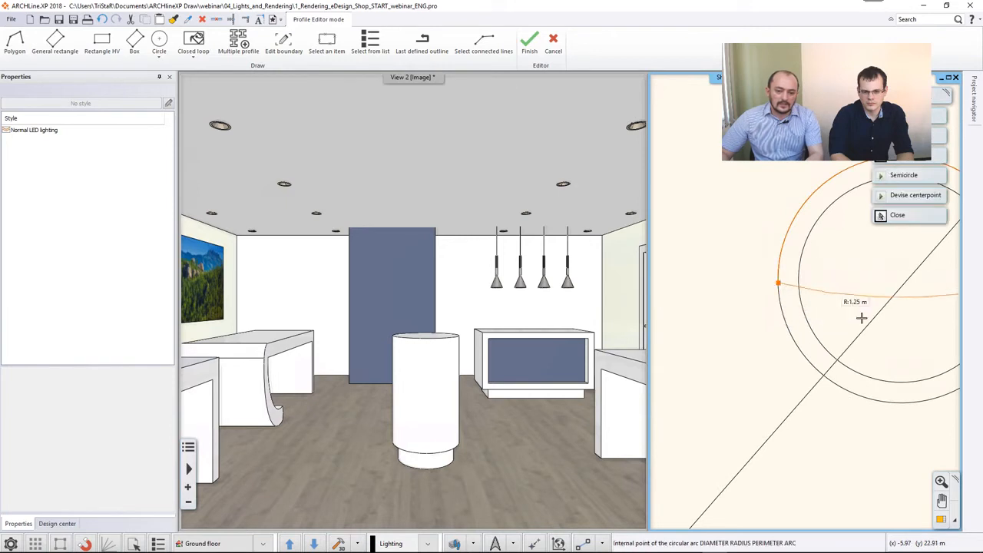
{"action": "left_click", "coordinate": [858, 401]}
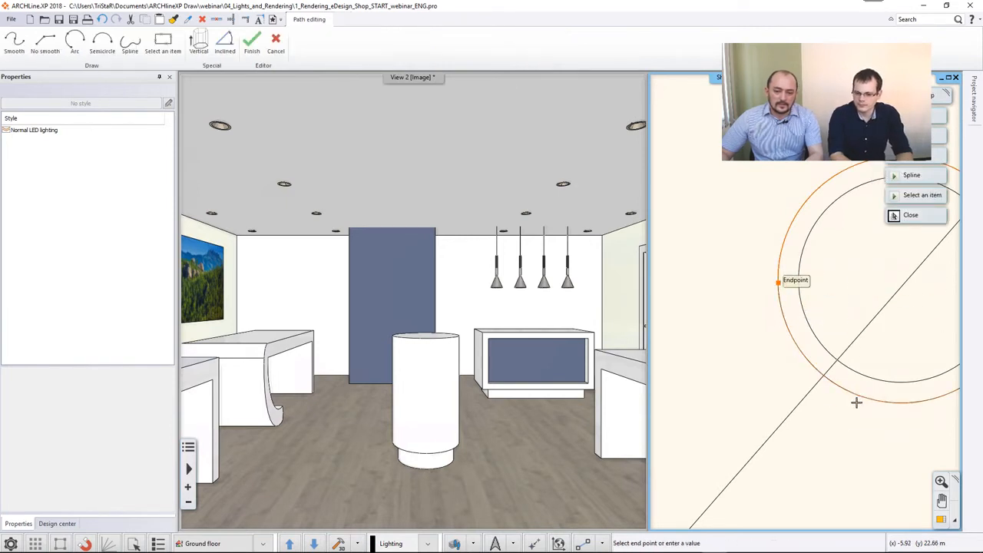
{"action": "left_click", "coordinate": [729, 372]}
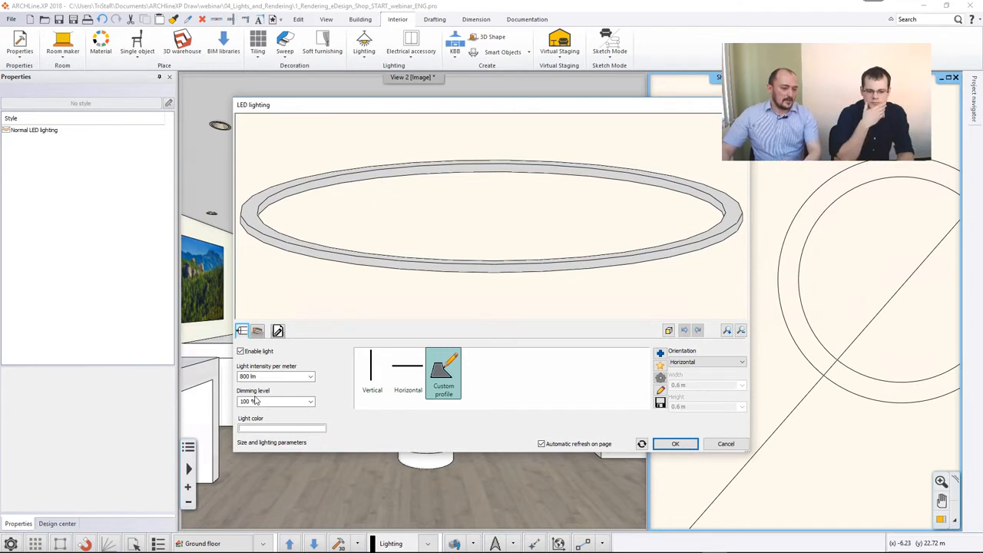
Step: Set the LED strip's light colour to orange from the ARCHline.XP colour table
{"action": "left_click", "coordinate": [281, 428]}
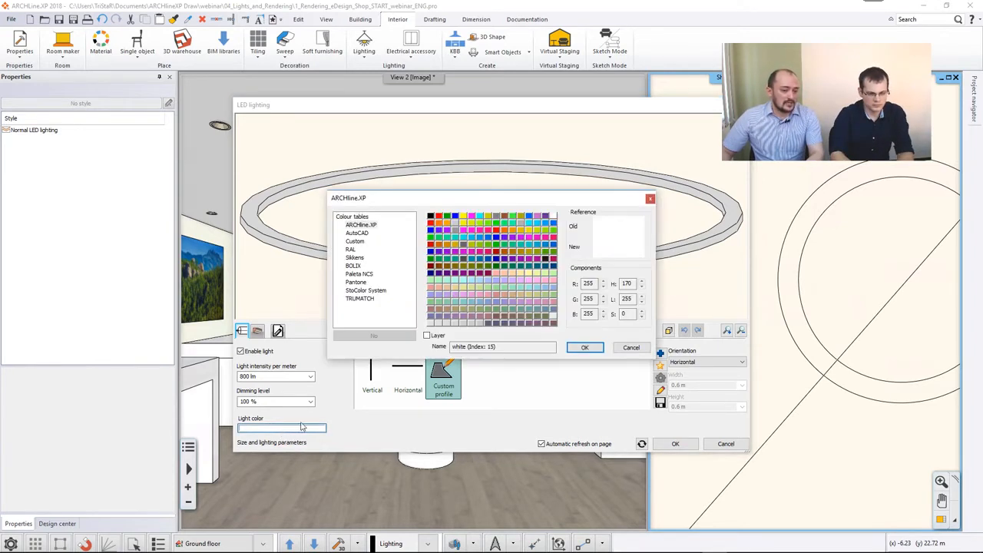
{"action": "left_click", "coordinate": [449, 246]}
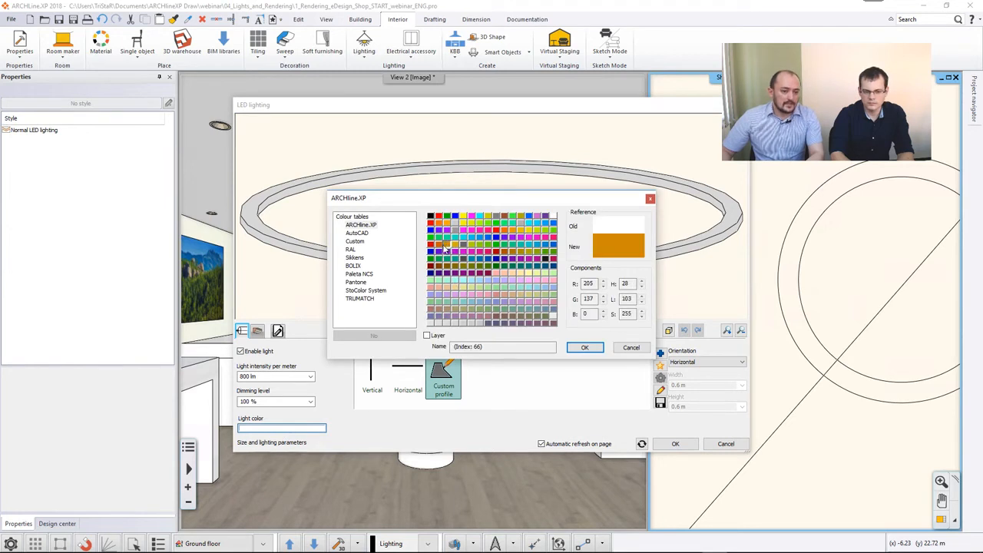
{"action": "left_click", "coordinate": [443, 245]}
{"action": "left_click", "coordinate": [585, 347]}
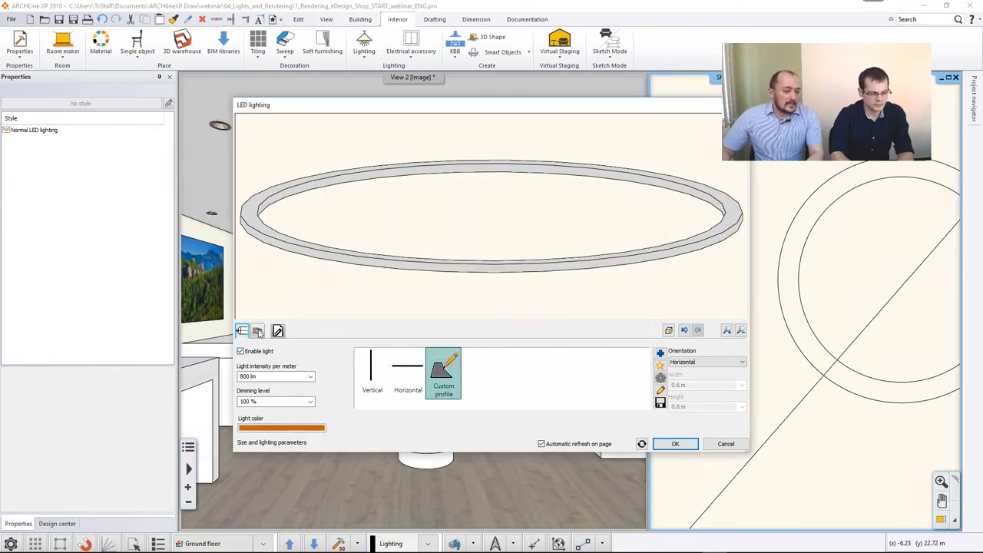
Step: Review the LED strip's section profile, the profile library and the available section materials without changing them
{"action": "left_click", "coordinate": [258, 331]}
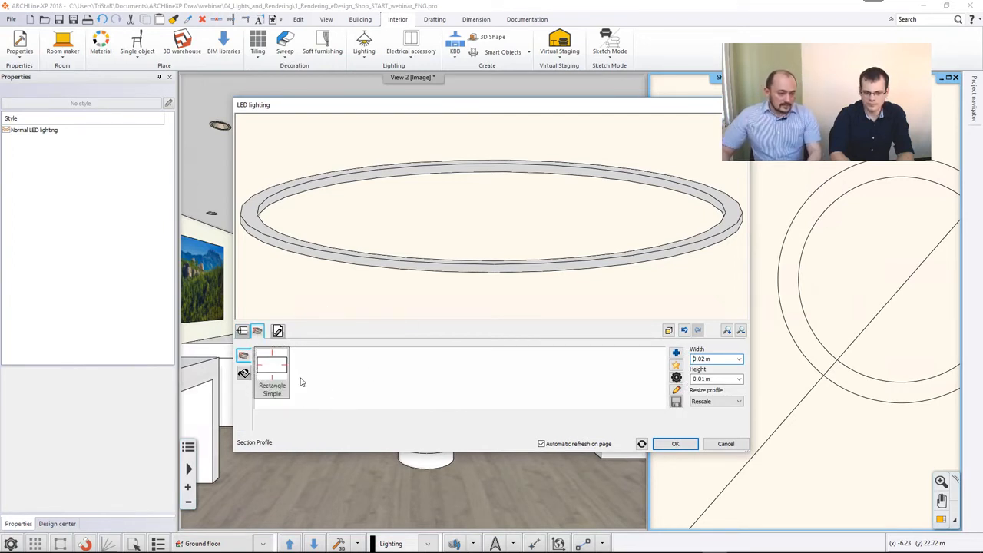
{"action": "left_click", "coordinate": [675, 354]}
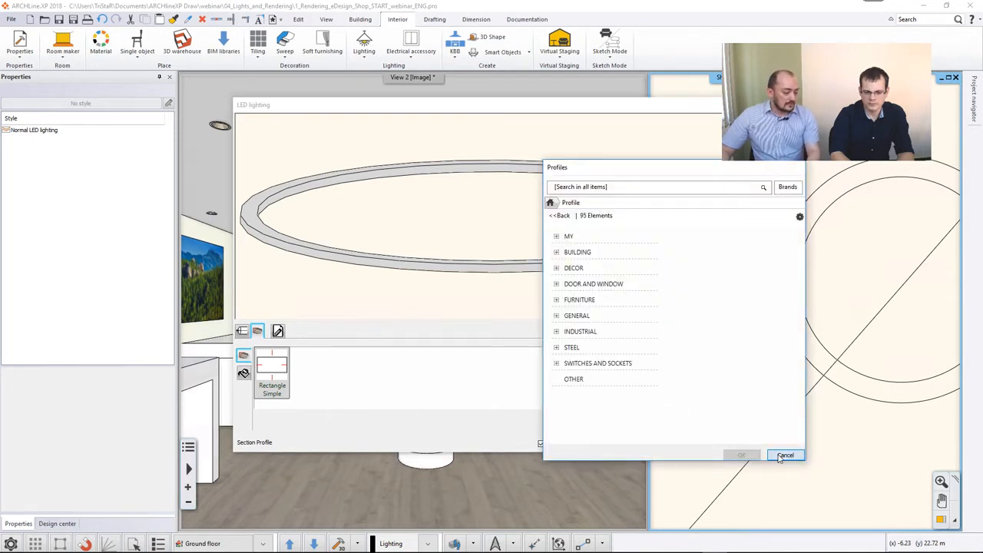
{"action": "left_click", "coordinate": [779, 456]}
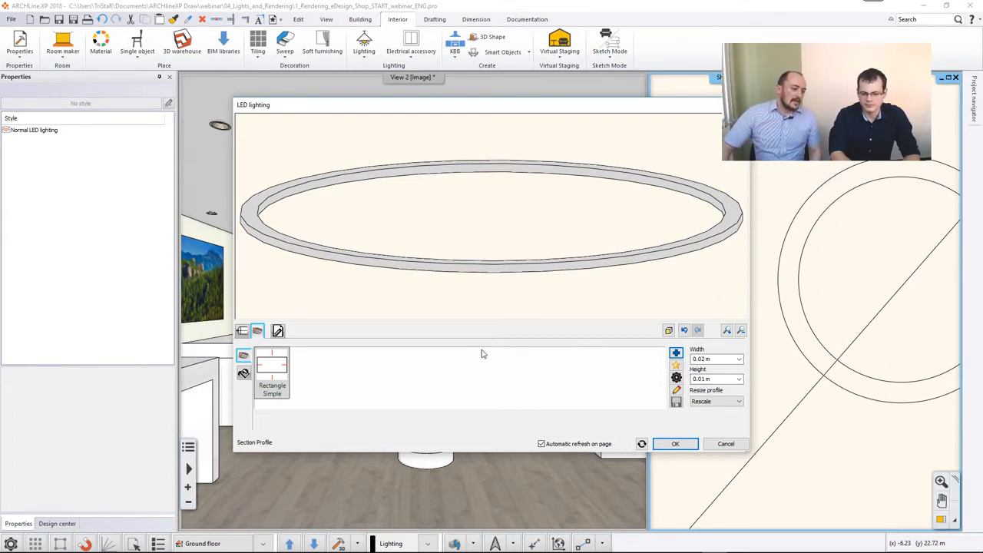
{"action": "left_click", "coordinate": [243, 373]}
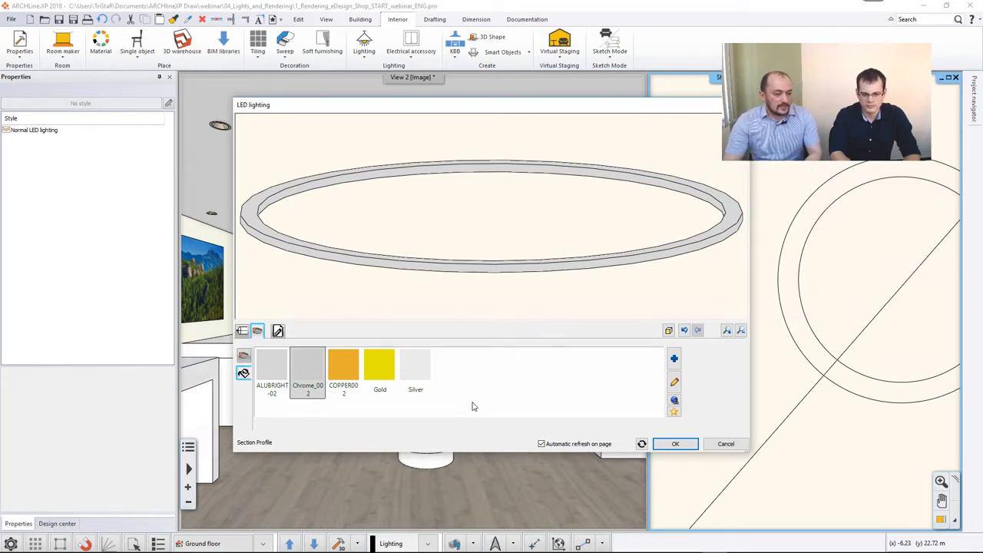
Step: Set the LED strip's relative elevation to 120 mm and accept its settings
{"action": "left_click", "coordinate": [277, 330]}
{"action": "left_click", "coordinate": [273, 363]}
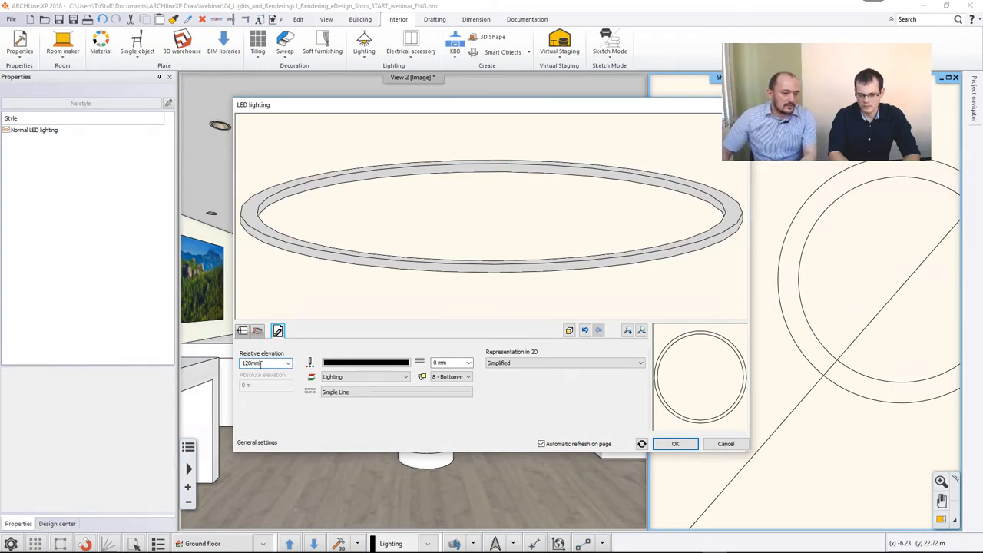
{"action": "left_click", "coordinate": [675, 444]}
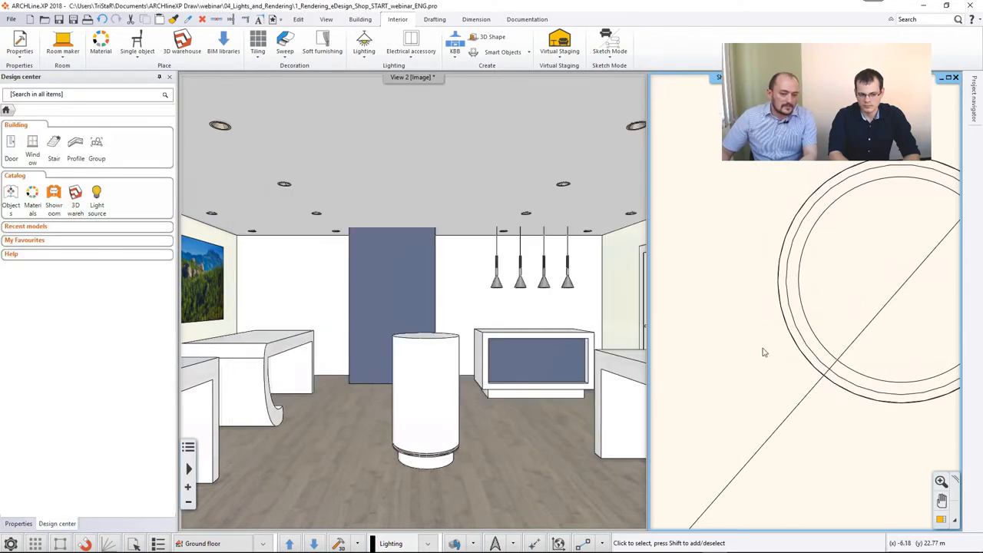
Step: Reopen the LED strip's settings for review, and check its glow around the round counter in a rendering of the 3D view
{"action": "left_click", "coordinate": [780, 277]}
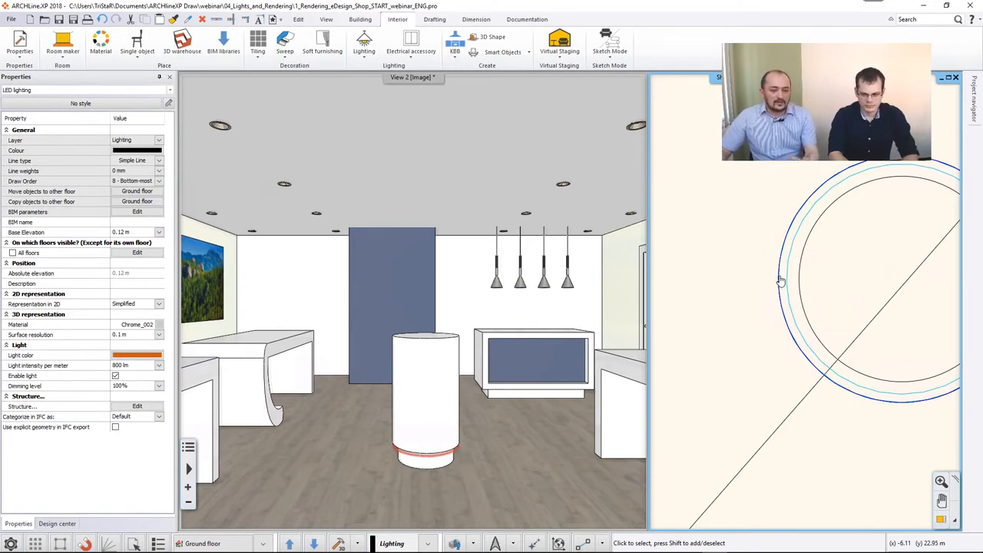
{"action": "left_click", "coordinate": [794, 313]}
{"action": "left_click", "coordinate": [816, 349]}
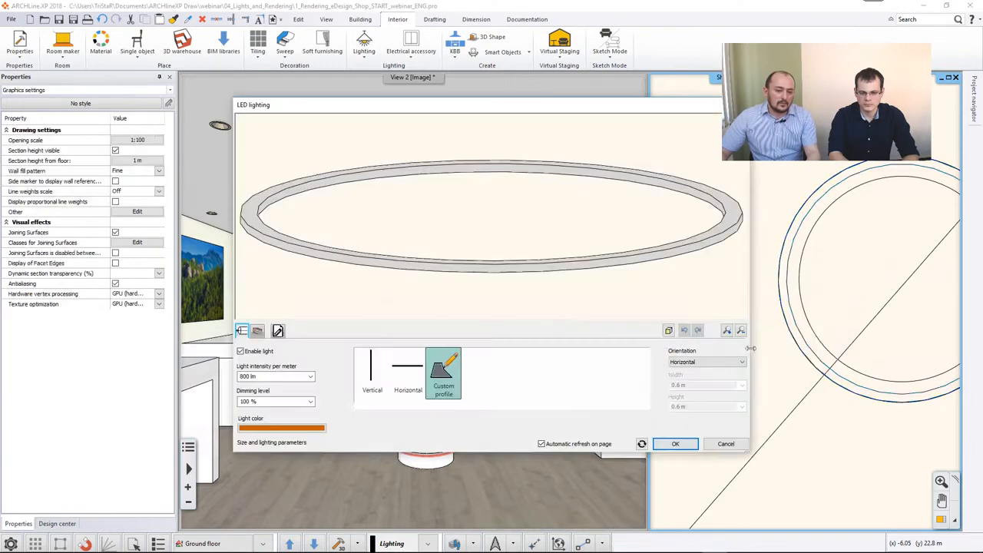
{"action": "left_click", "coordinate": [726, 444]}
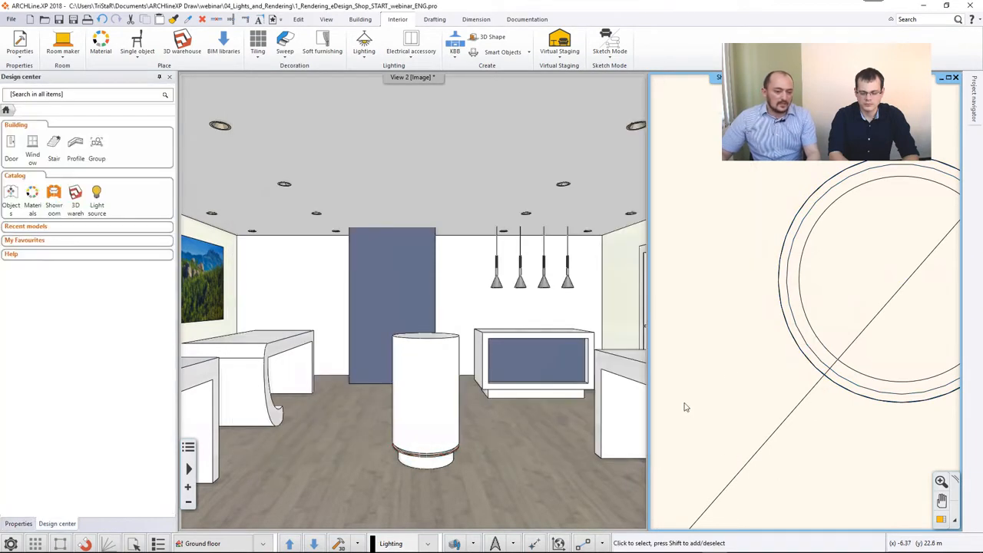
{"action": "left_click", "coordinate": [572, 413]}
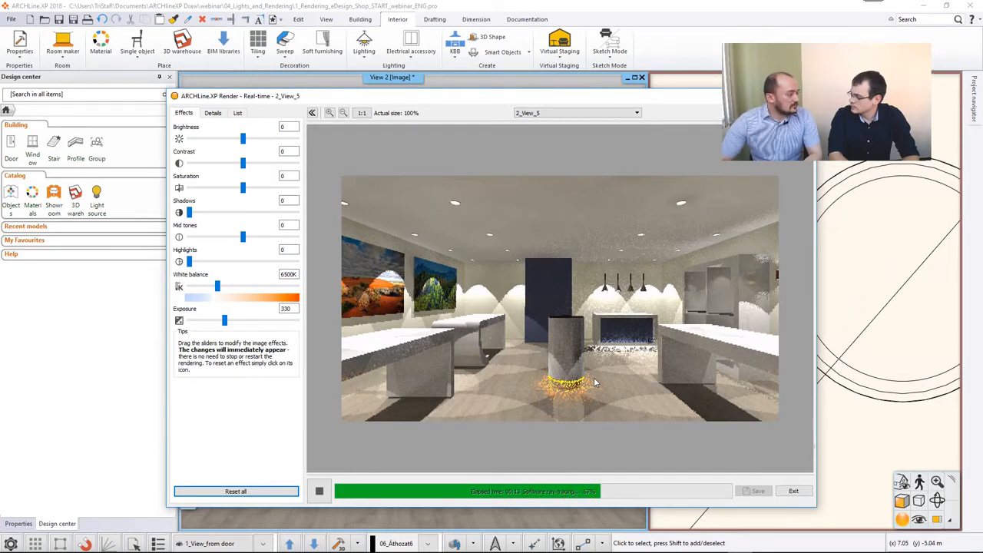
{"action": "left_click", "coordinate": [804, 96]}
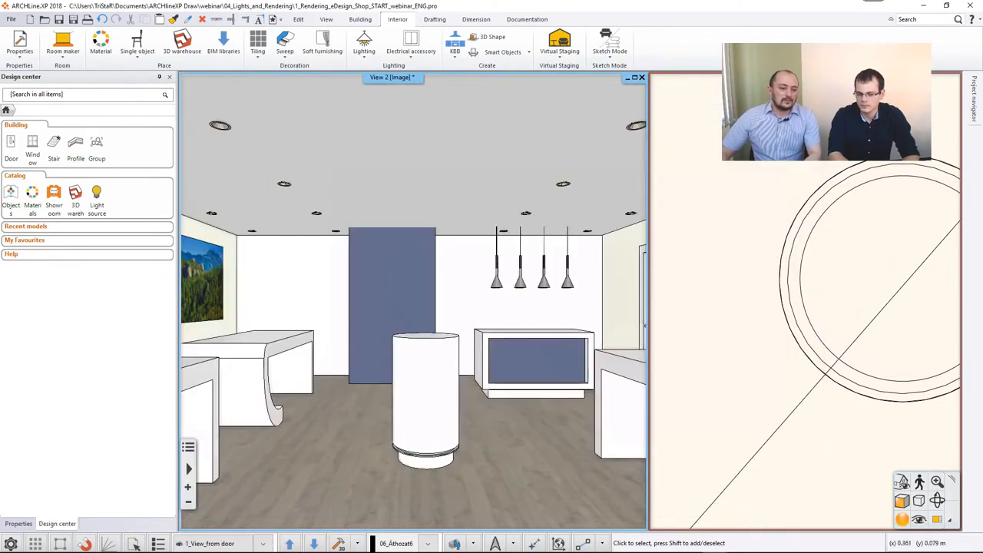
Step: Turn on the Shop interior - Luminous text layer and rebuild the 3D model so the view around the blue column includes it
{"action": "scroll", "coordinate": [373, 320], "scroll_direction": "up", "scroll_amount": 4}
{"action": "scroll", "coordinate": [363, 328], "scroll_direction": "up", "scroll_amount": 2}
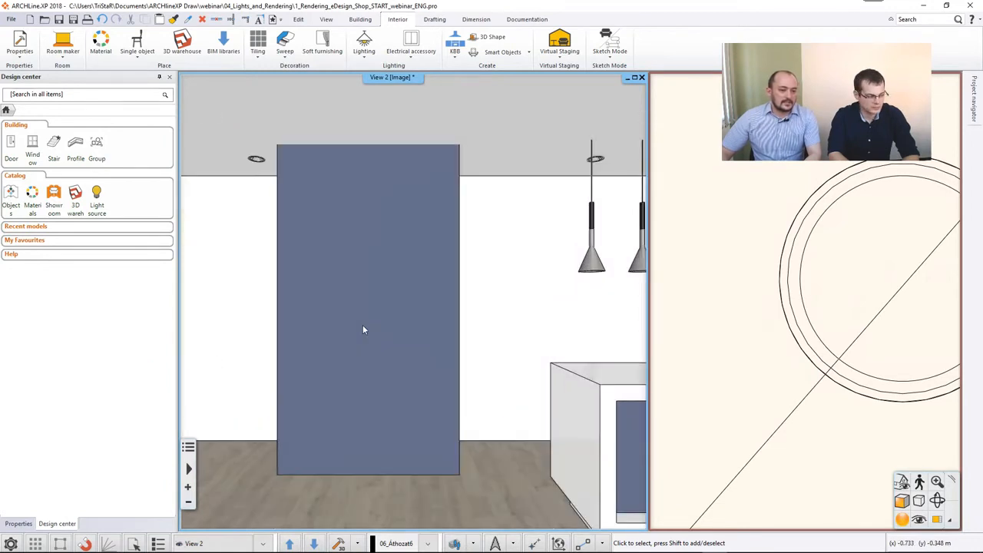
{"action": "left_click", "coordinate": [707, 405]}
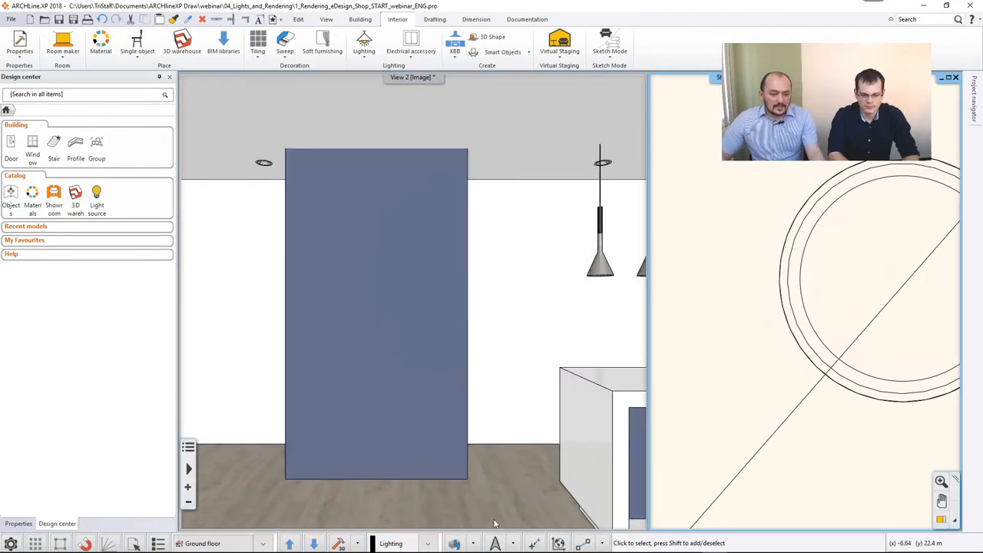
{"action": "left_click", "coordinate": [455, 544]}
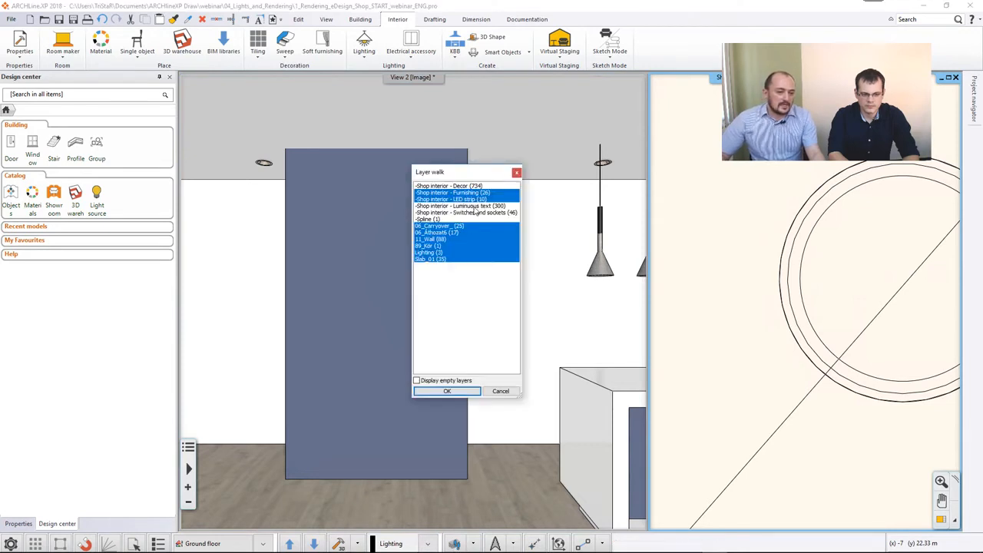
{"action": "left_click", "coordinate": [473, 206]}
{"action": "left_click", "coordinate": [462, 389]}
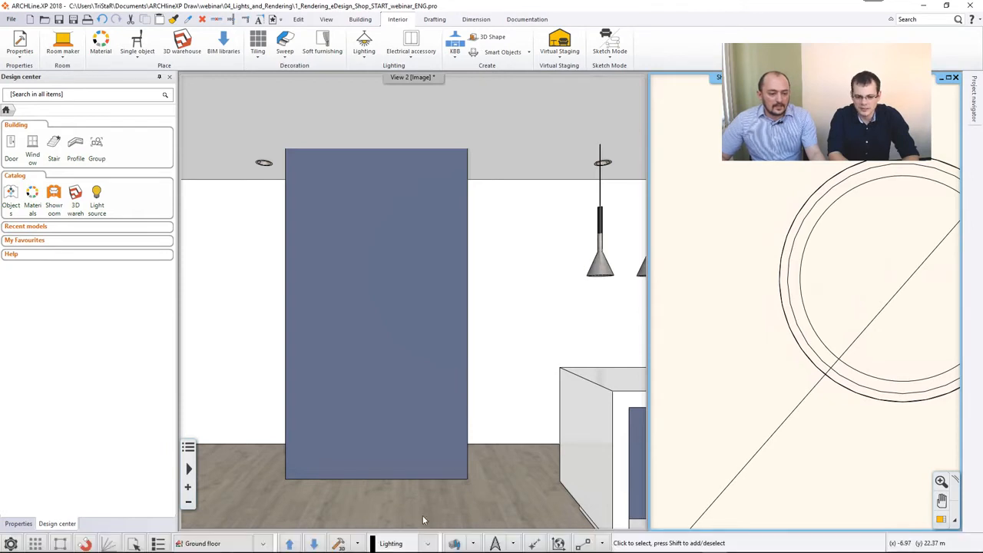
{"action": "left_click", "coordinate": [339, 543]}
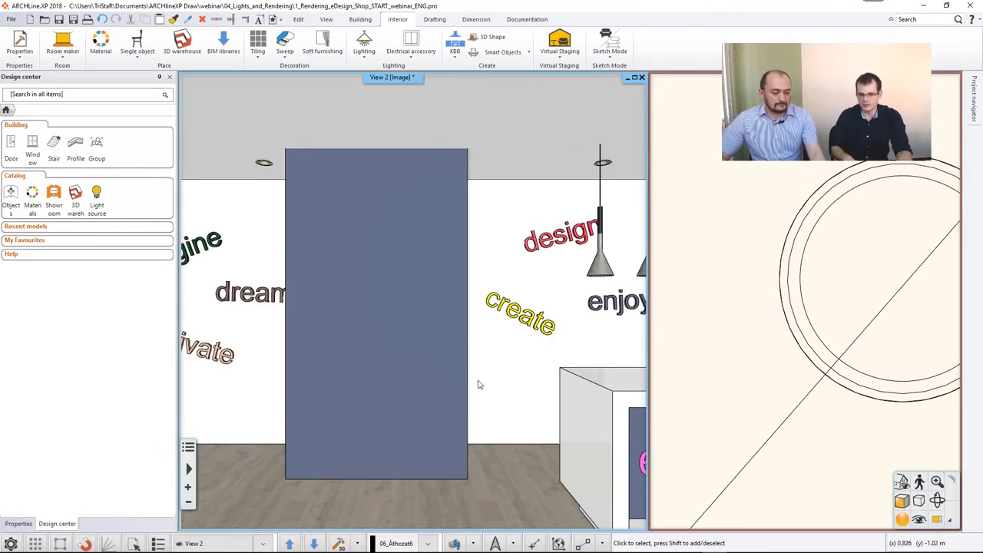
Step: Maximize the 3D view and inspect the luminous wall texts around the blue column in the render window
{"action": "key", "text": "ctrl+F10"}
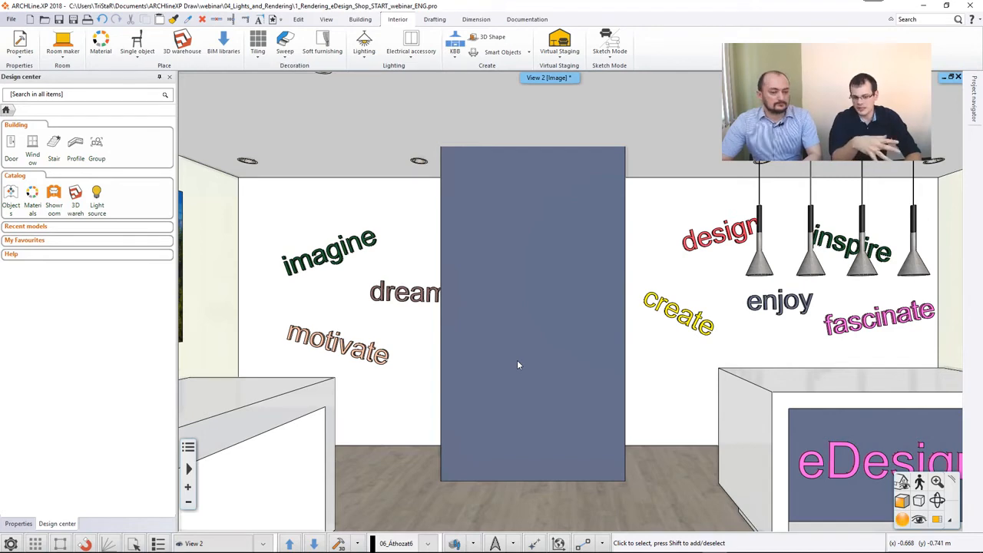
{"action": "mouse_move", "coordinate": [690, 549]}
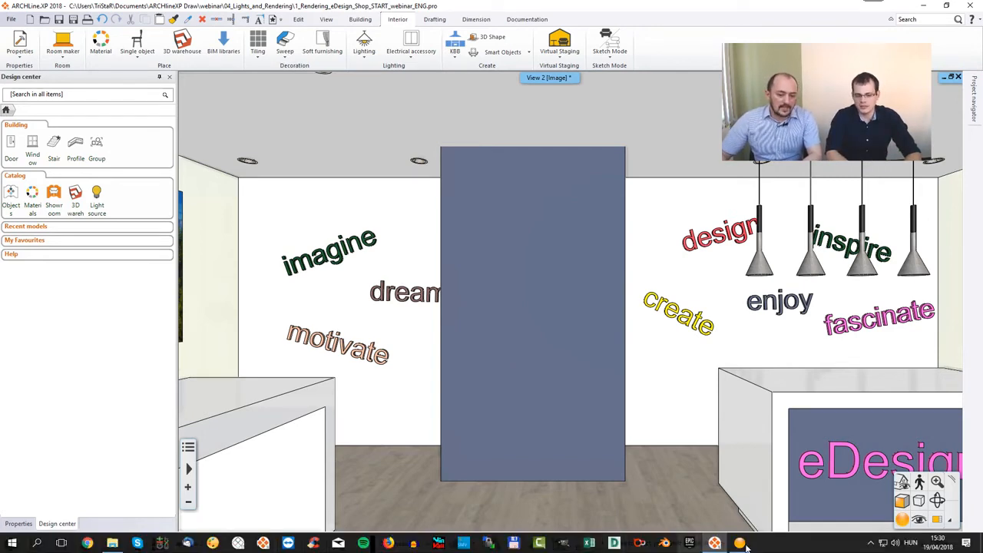
{"action": "left_click", "coordinate": [739, 543]}
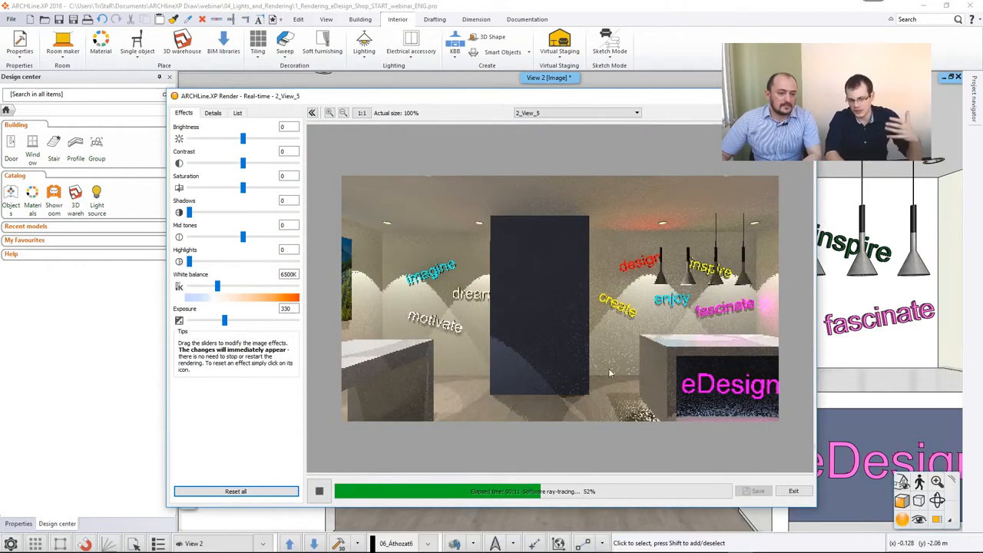
{"action": "left_click", "coordinate": [669, 62]}
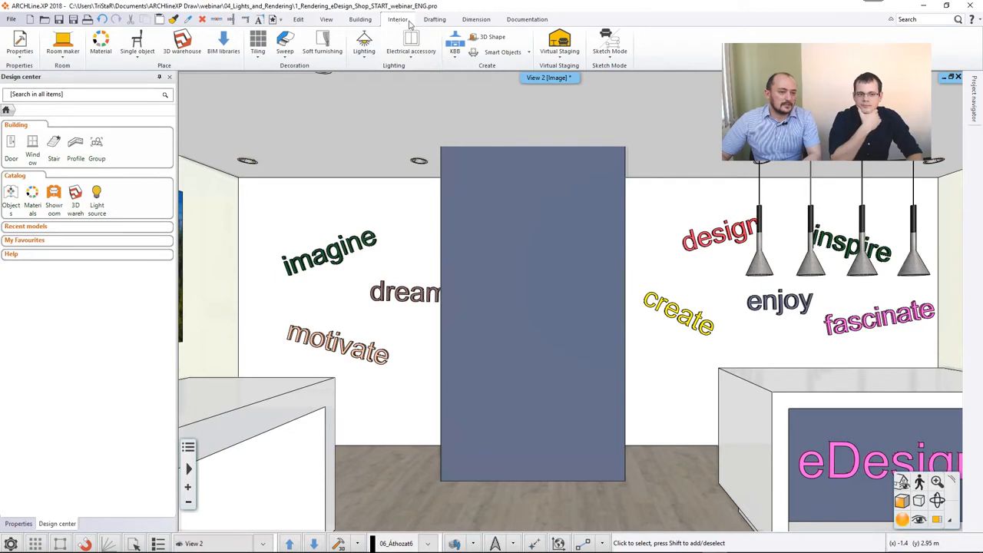
Step: Place the luminous text "eDesign" on the front face of the blue column, rotated so it slants upward
{"action": "left_click", "coordinate": [364, 46]}
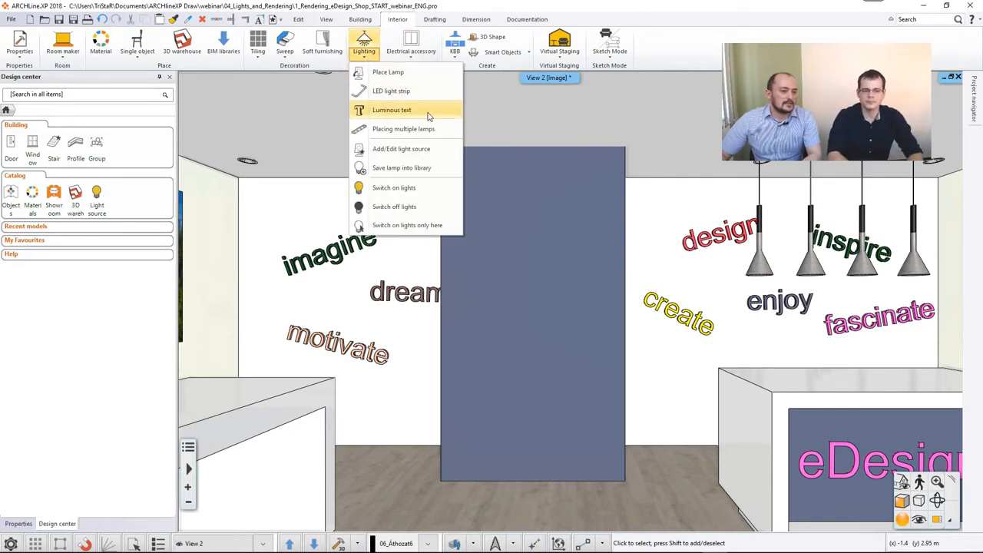
{"action": "left_click", "coordinate": [391, 110]}
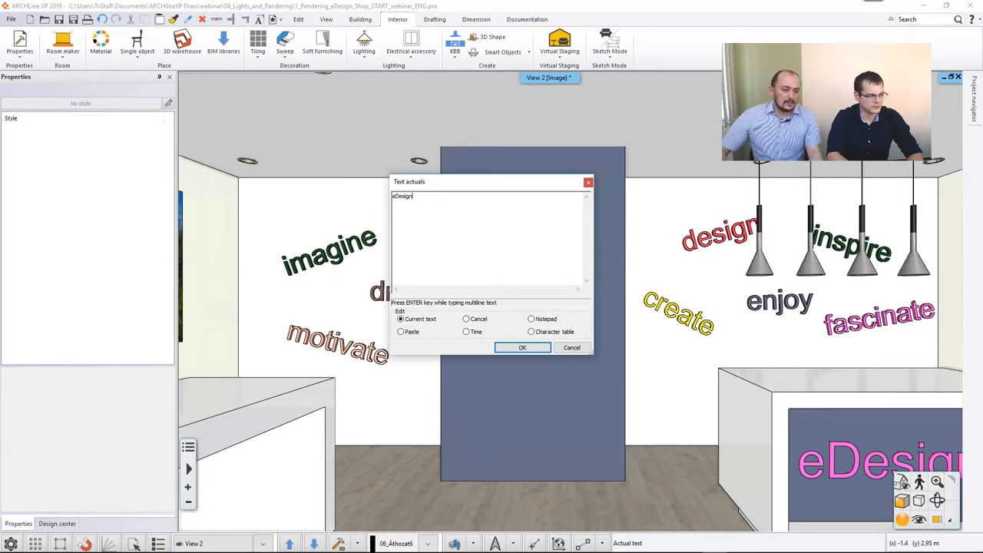
{"action": "left_click", "coordinate": [516, 348]}
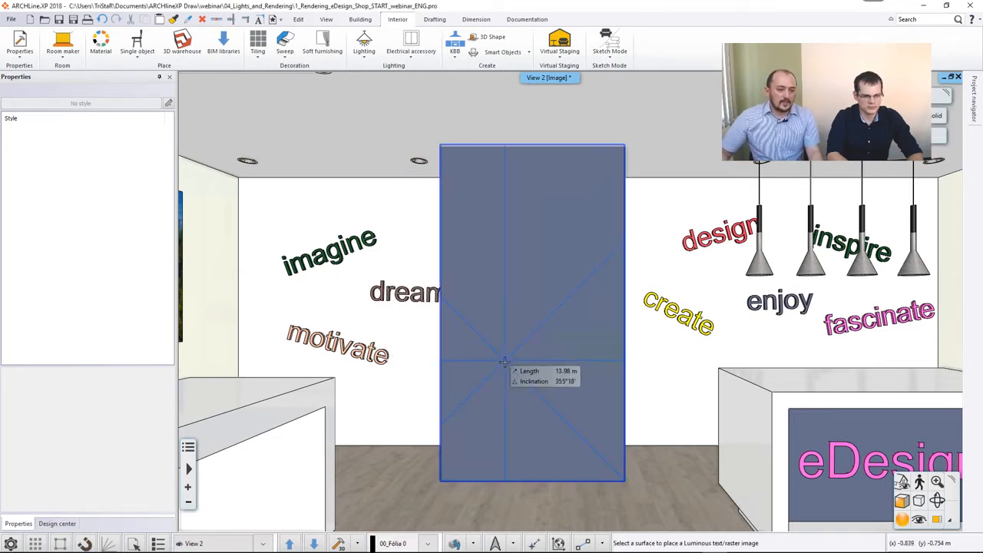
{"action": "left_click", "coordinate": [470, 324]}
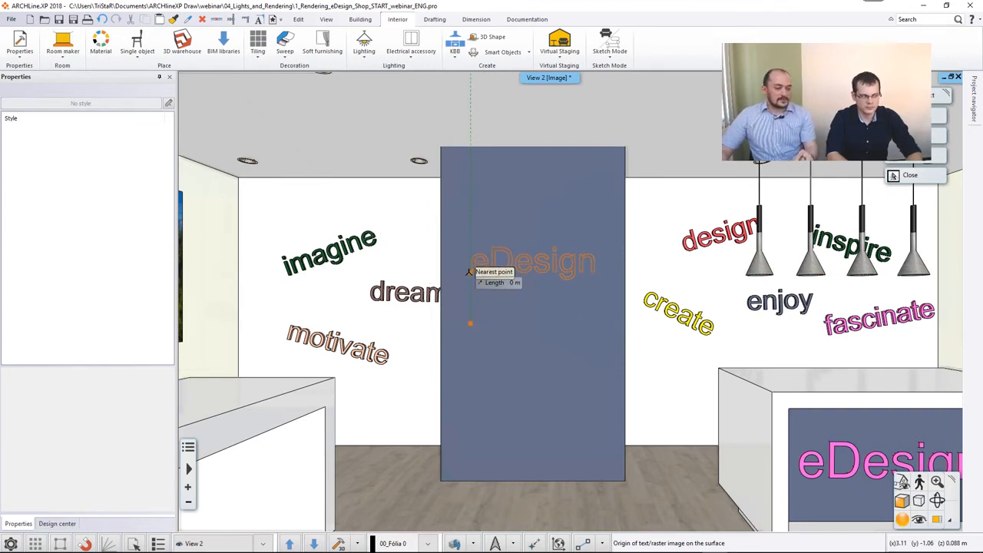
{"action": "left_click", "coordinate": [469, 272]}
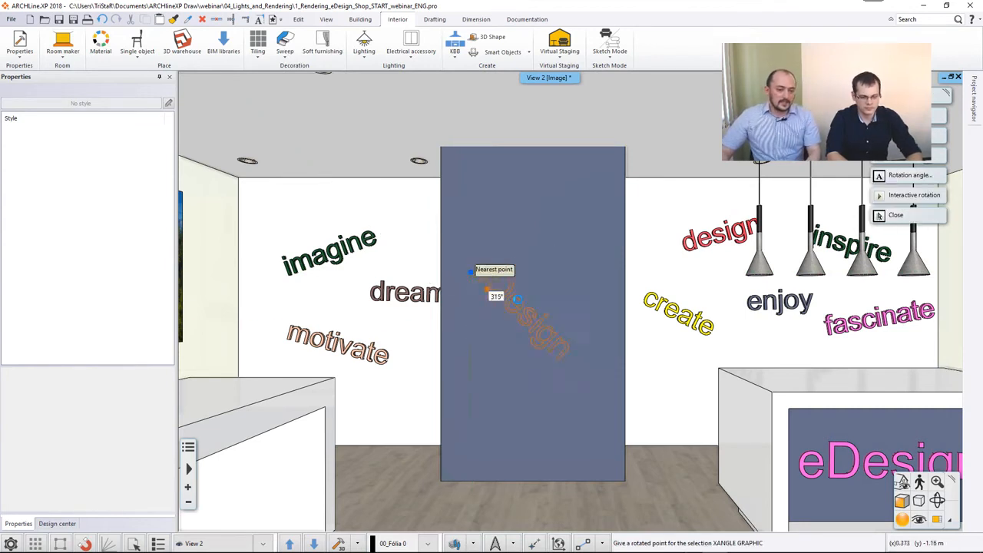
{"action": "left_click", "coordinate": [604, 193]}
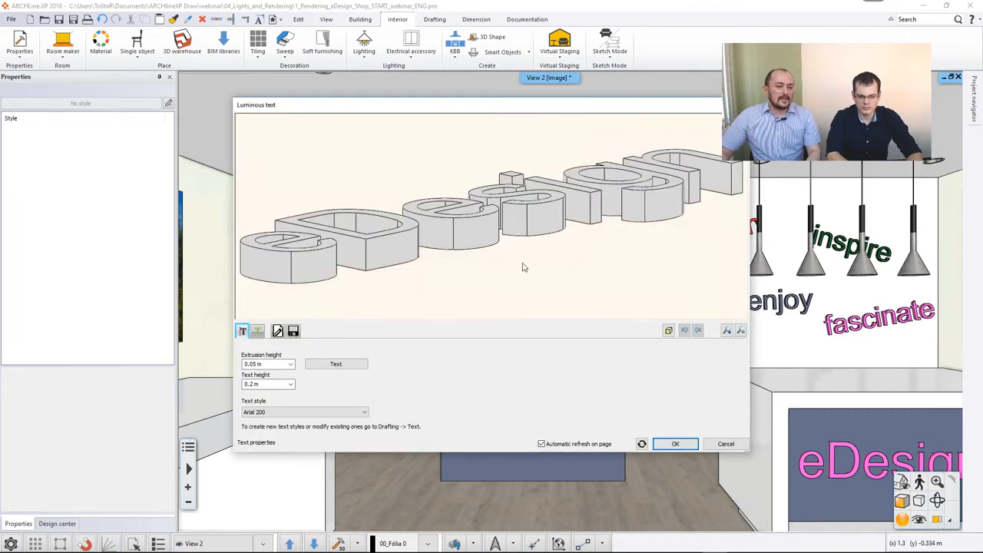
Step: Apply the Cherry material to the new eDesign luminous text and enable its light
{"action": "left_click_drag", "start_coordinate": [523, 267], "coordinate": [495, 311]}
{"action": "scroll", "coordinate": [493, 311], "scroll_direction": "down", "scroll_amount": 2}
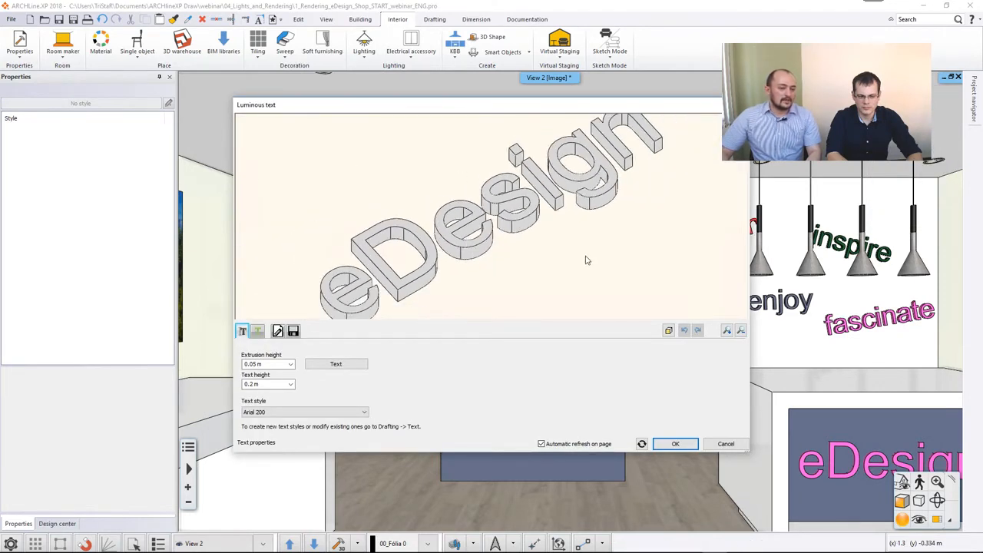
{"action": "left_click", "coordinate": [264, 385]}
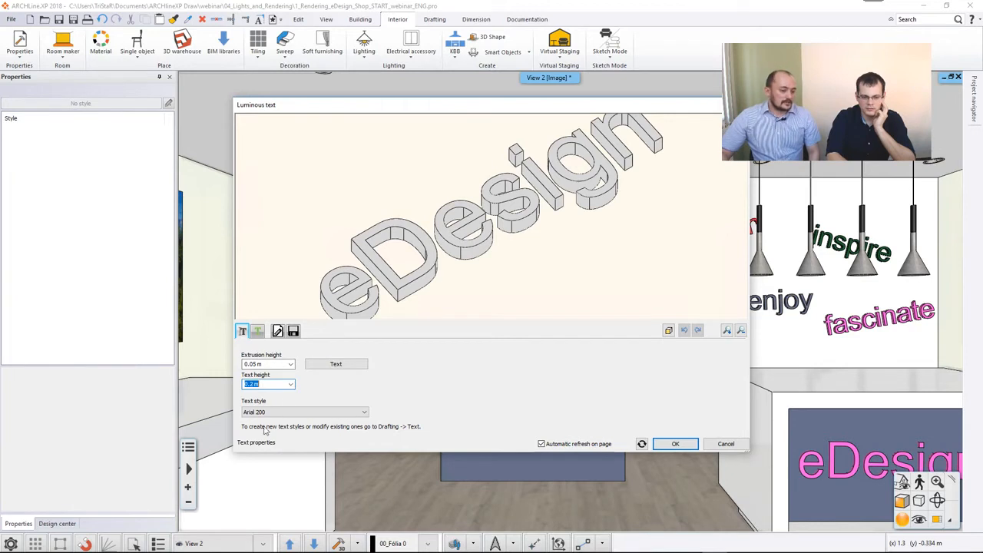
{"action": "left_click", "coordinate": [256, 331]}
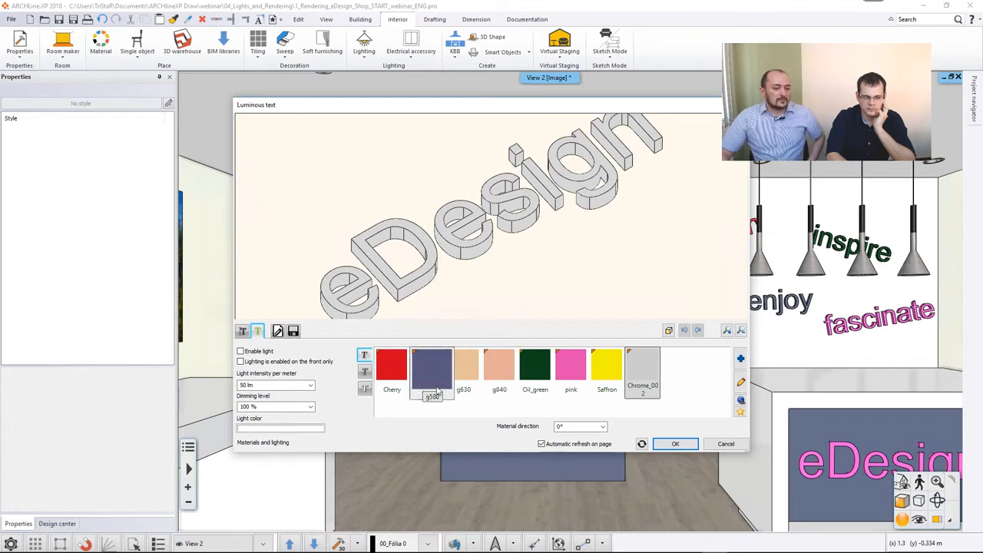
{"action": "left_click", "coordinate": [399, 379]}
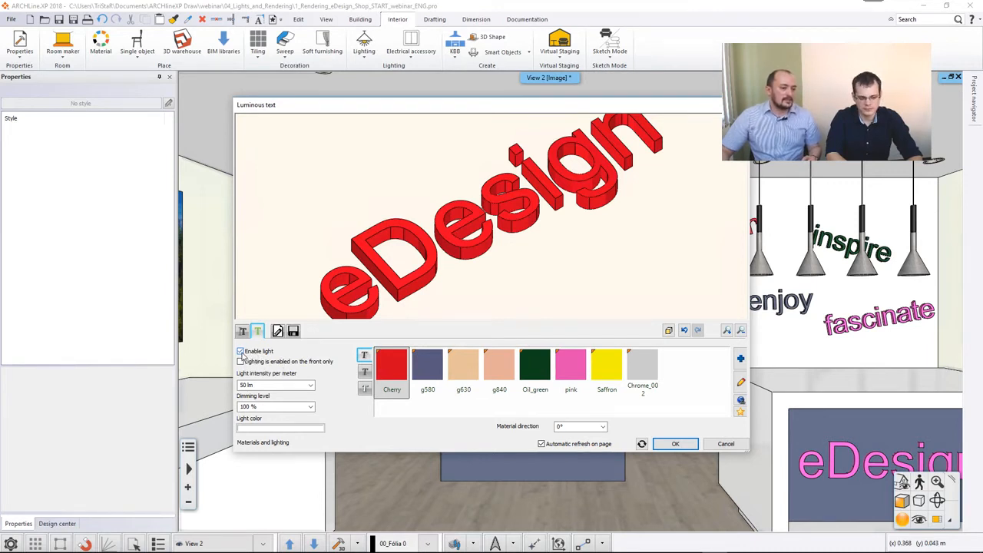
Step: Set the luminous text's light intensity to 250 lm per meter and its light colour to red, and accept the settings
{"action": "left_click", "coordinate": [258, 386]}
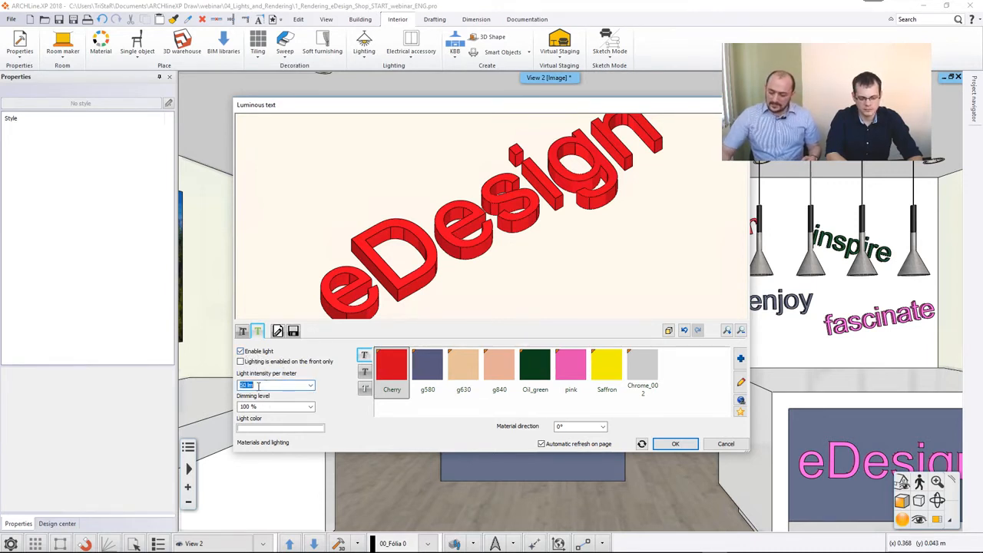
{"action": "type", "text": "250"}
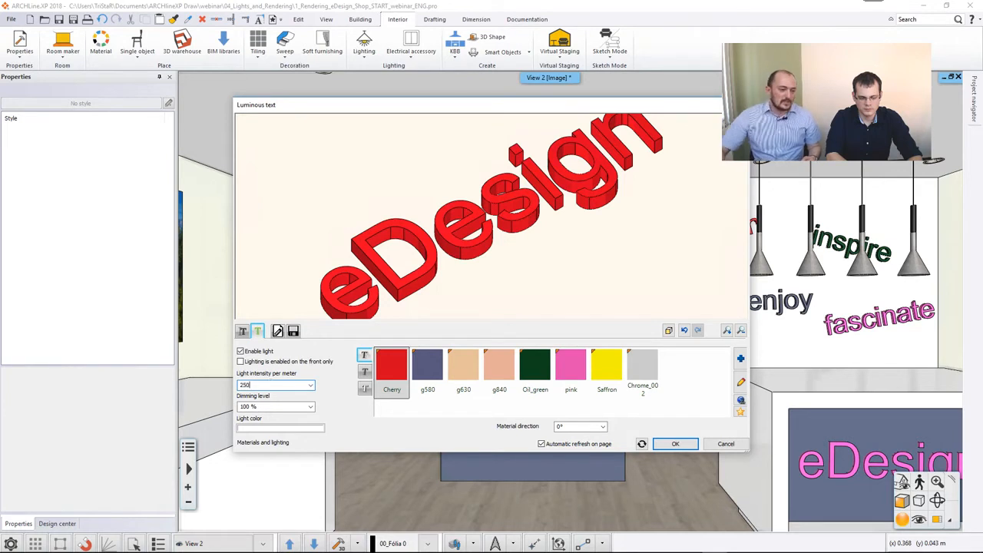
{"action": "left_click", "coordinate": [269, 429]}
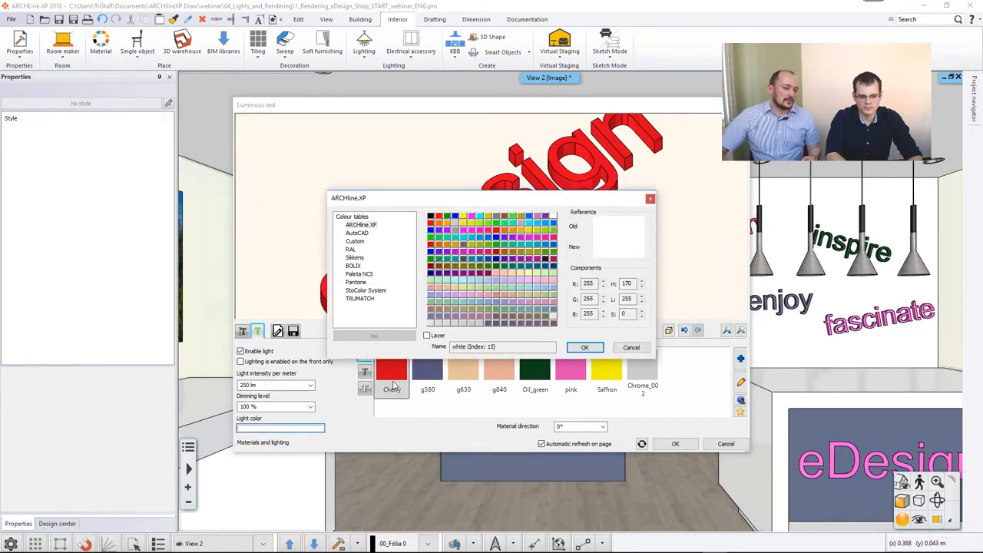
{"action": "left_click", "coordinate": [430, 223]}
{"action": "left_click", "coordinate": [585, 347]}
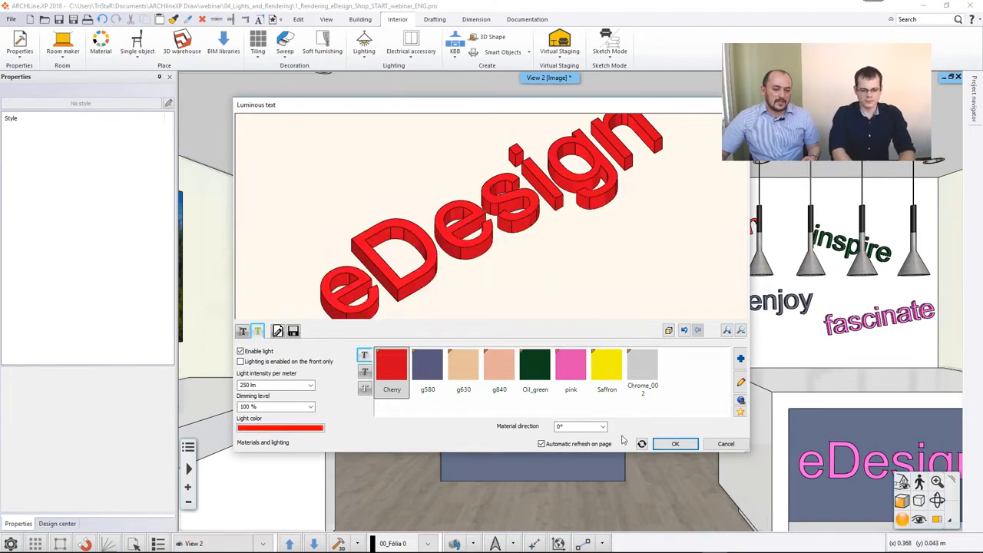
{"action": "left_click", "coordinate": [675, 444]}
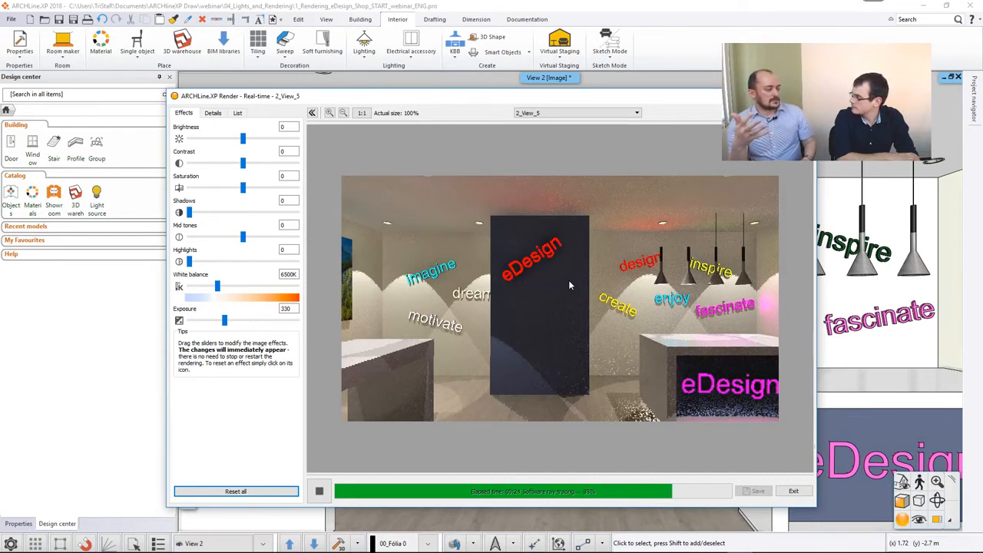
Step: Return to the main window and browse the global light sources catalogue to examine the IES lights
{"action": "left_click", "coordinate": [111, 272]}
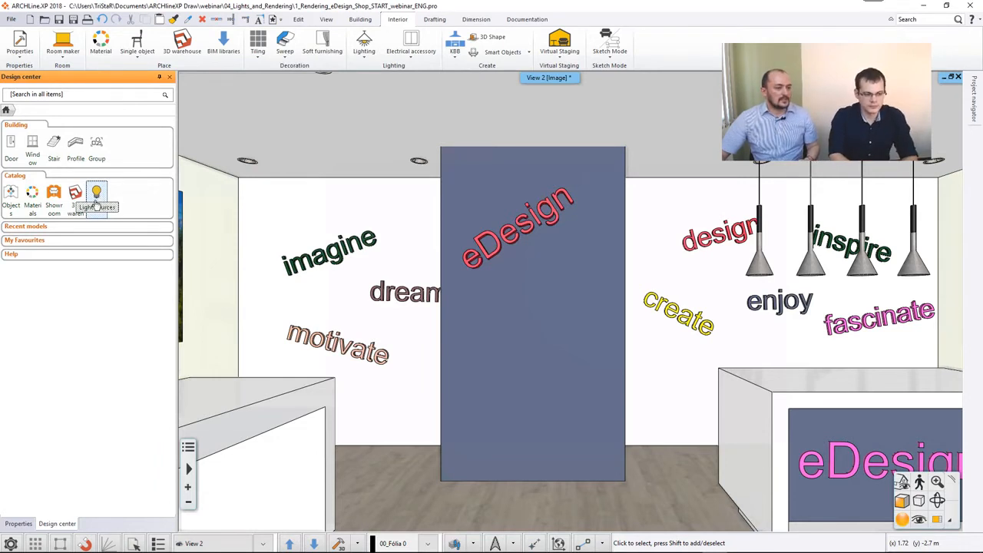
{"action": "left_click", "coordinate": [96, 196]}
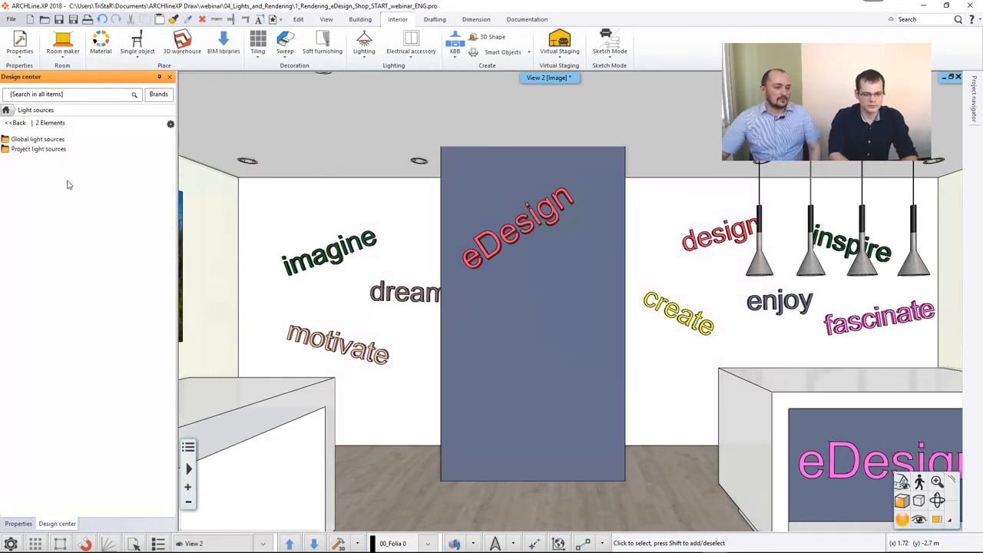
{"action": "double_click", "coordinate": [33, 140]}
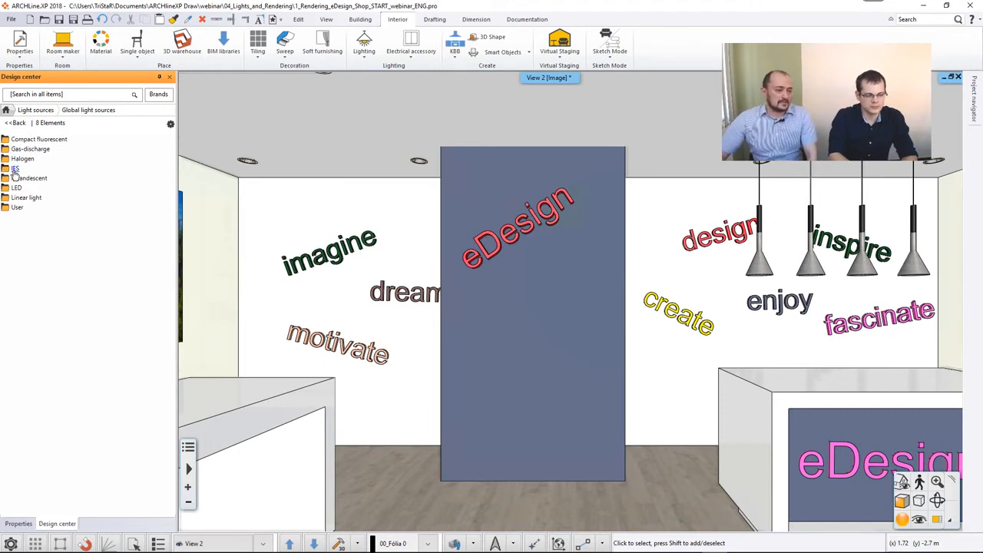
{"action": "double_click", "coordinate": [14, 170]}
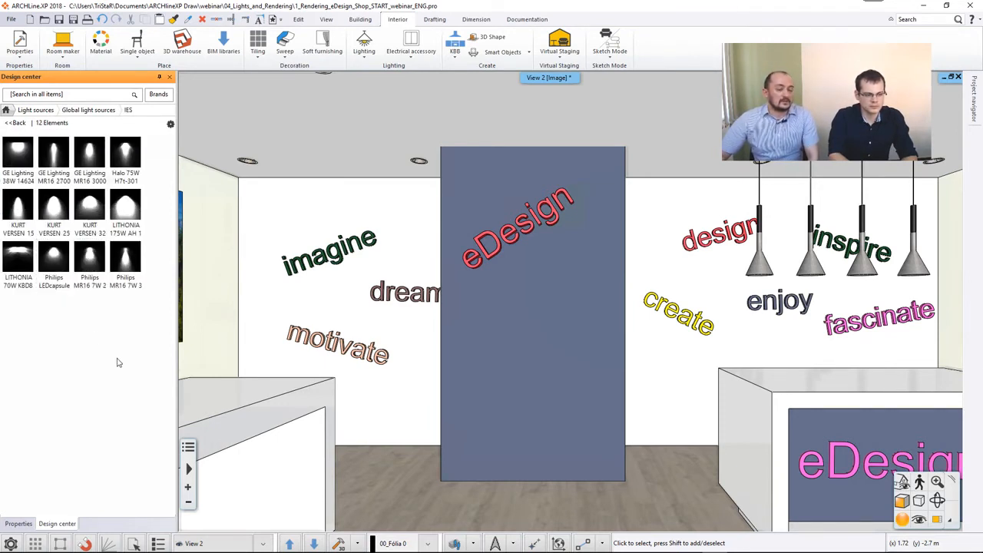
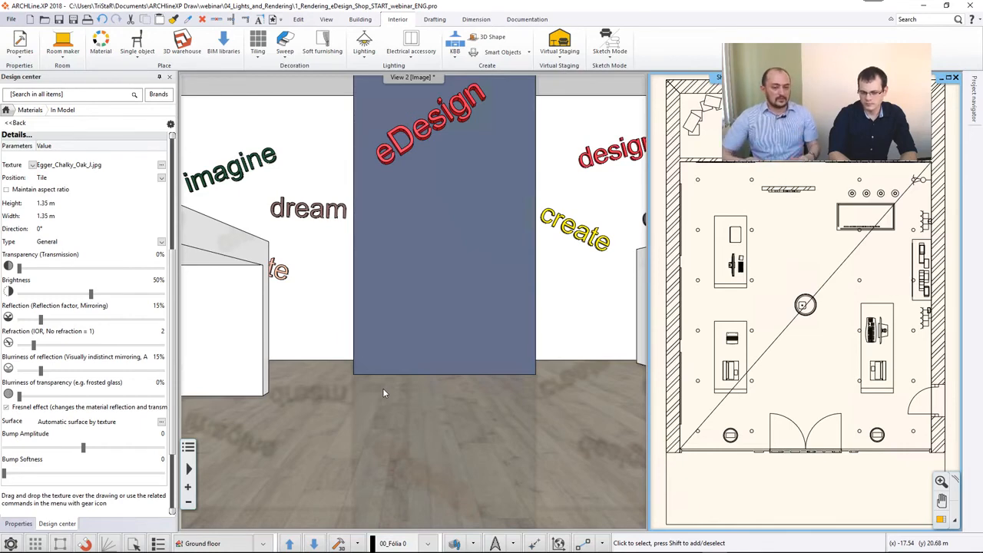
Step: Switch the 3D view to 2_View_2 and check the shop's lighting in the real-time render window
{"action": "left_click", "coordinate": [515, 403]}
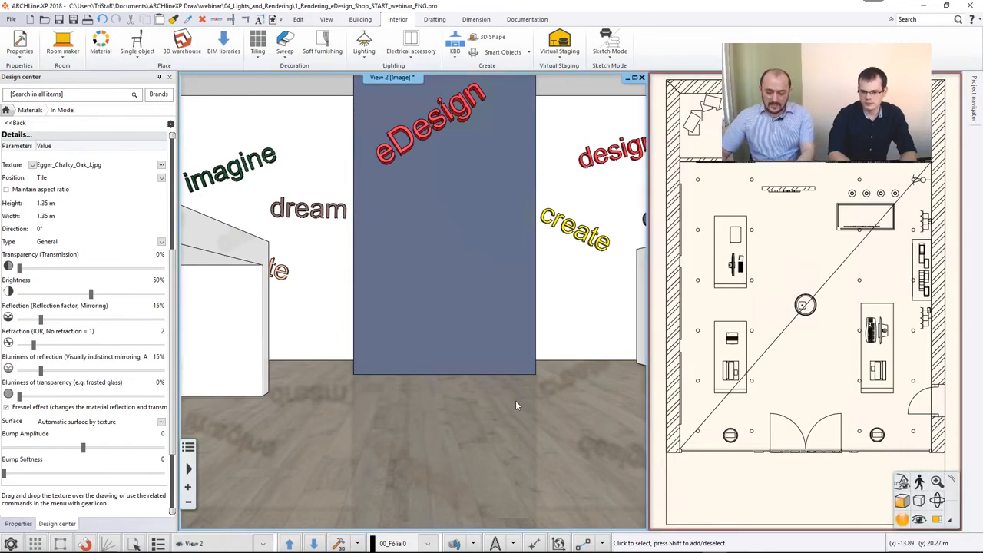
{"action": "key", "text": "2"}
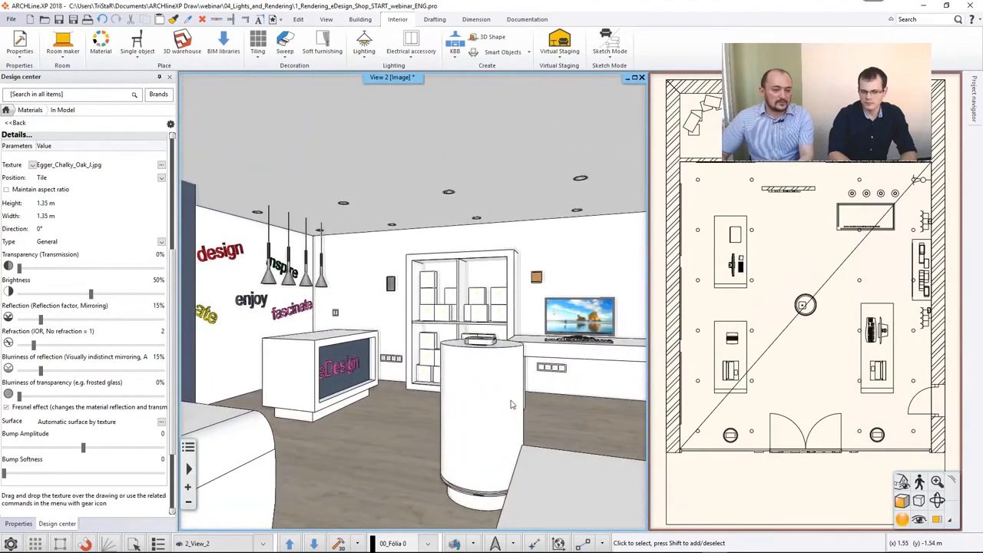
{"action": "mouse_move", "coordinate": [715, 550]}
{"action": "left_click", "coordinate": [744, 544]}
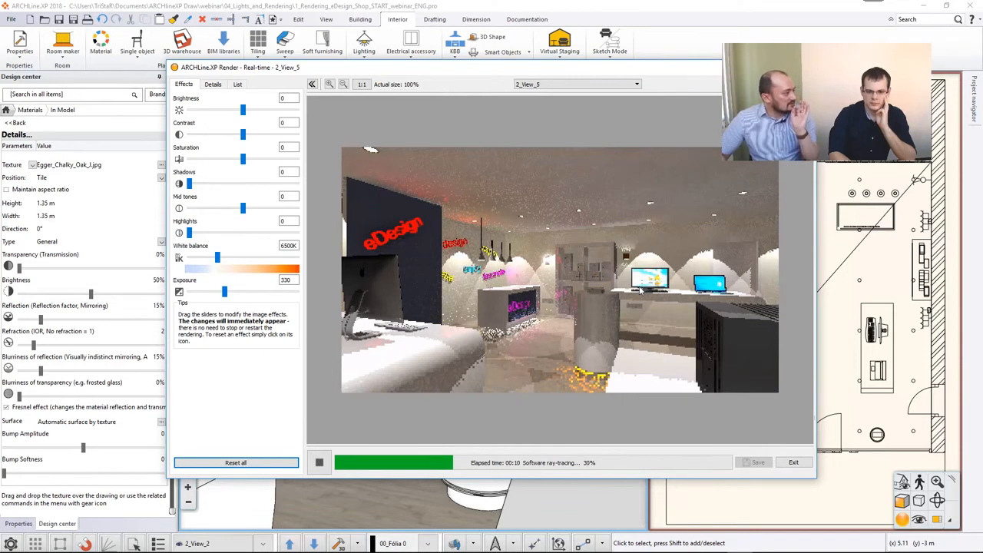
{"action": "left_click", "coordinate": [700, 51]}
Step: Find the material of the desk monitor's screen and review its type options, keeping Real emissive
{"action": "right_click", "coordinate": [568, 319]}
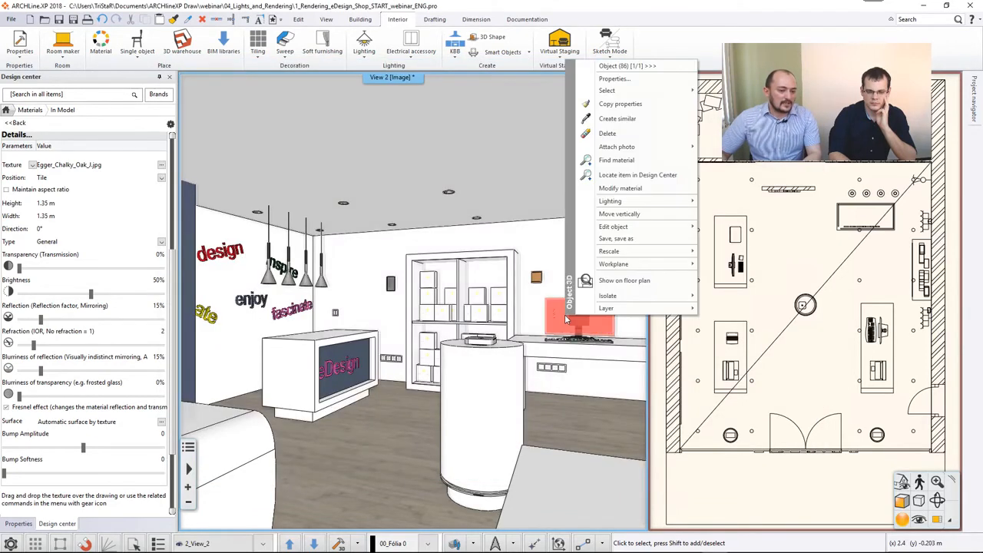
{"action": "left_click", "coordinate": [628, 161]}
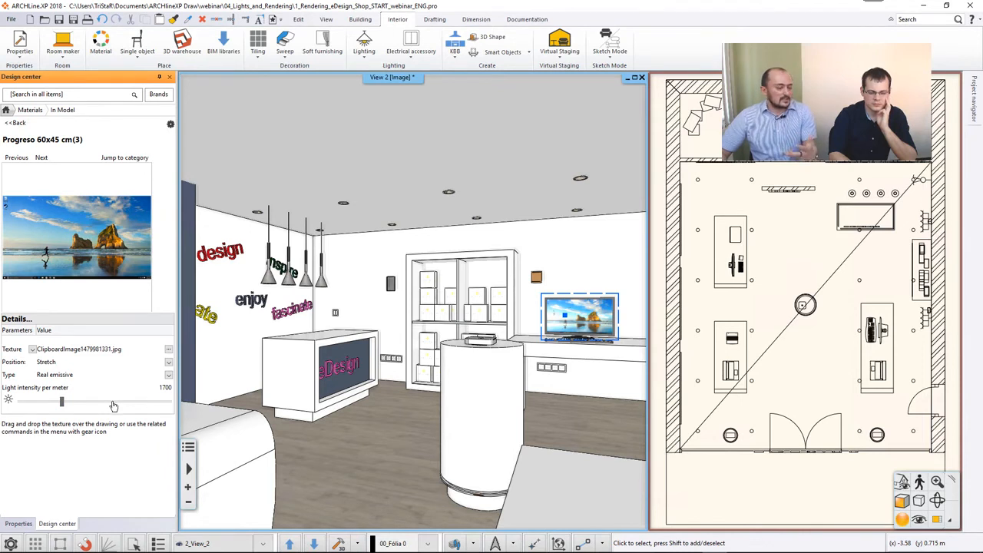
{"action": "left_click", "coordinate": [169, 376]}
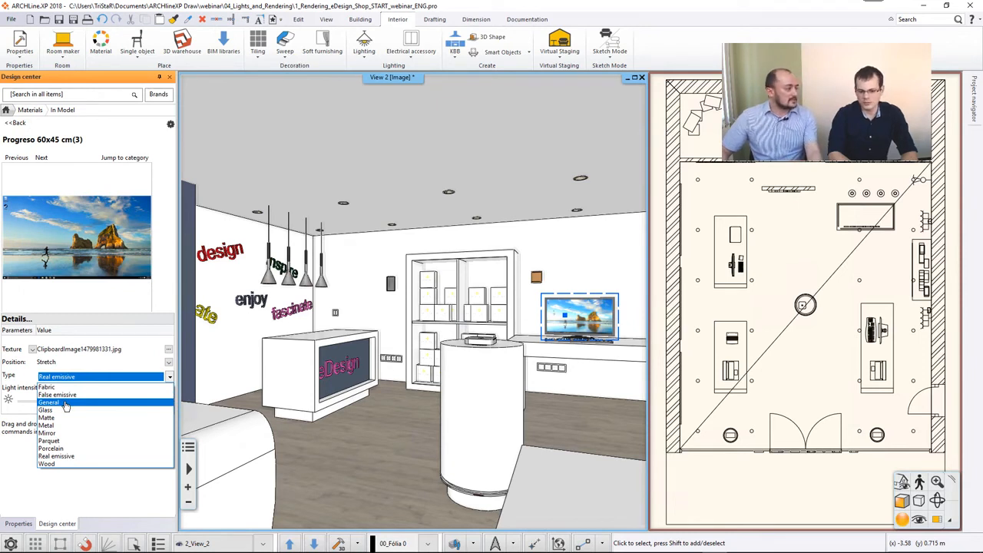
{"action": "left_click", "coordinate": [65, 456]}
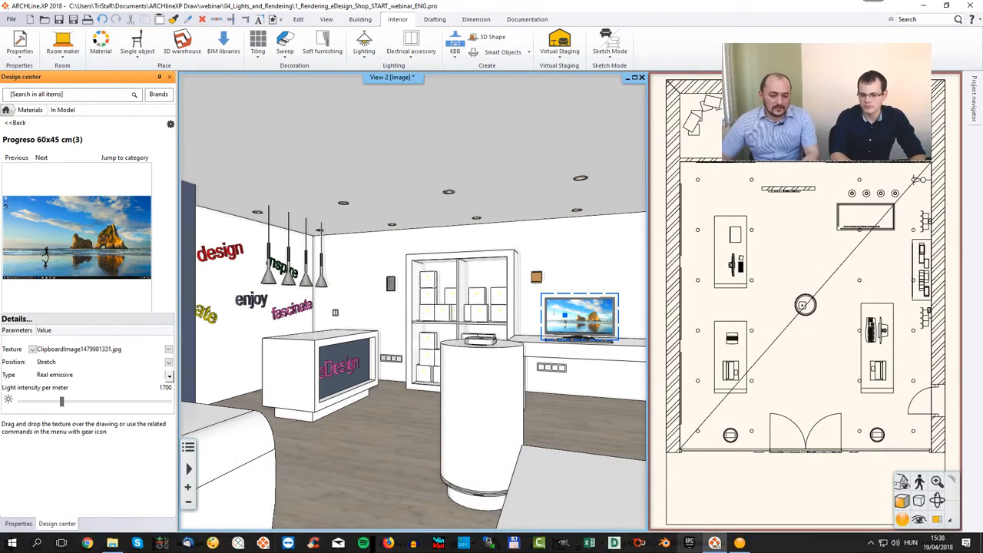
Step: Reopen the render window and change the render quality to Interior - Quick render
{"action": "left_click", "coordinate": [740, 542]}
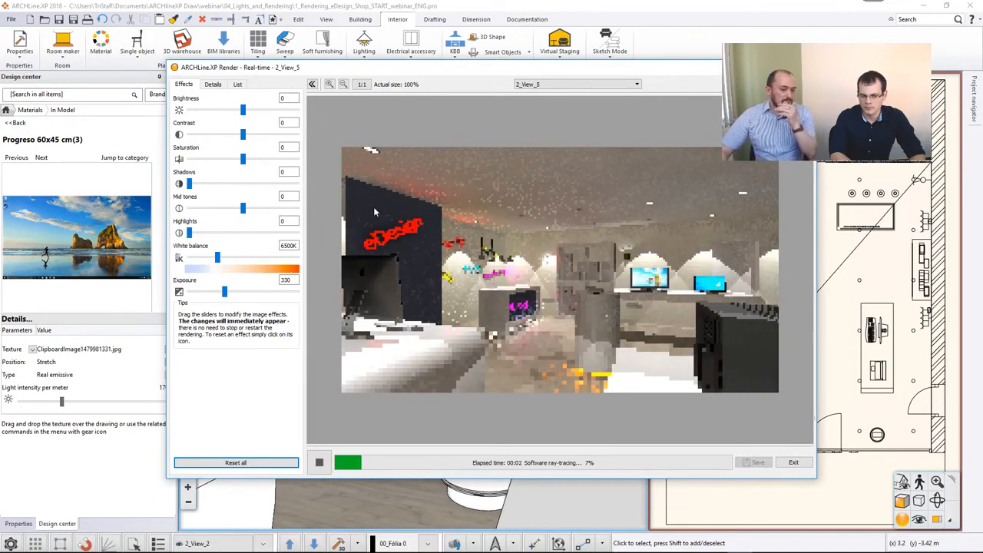
{"action": "left_click", "coordinate": [213, 84]}
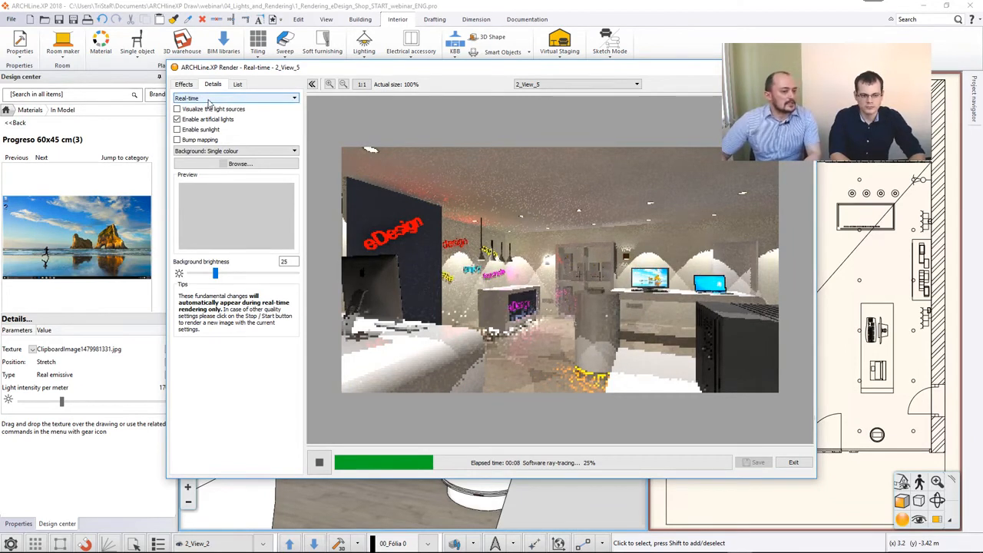
{"action": "left_click", "coordinate": [208, 100]}
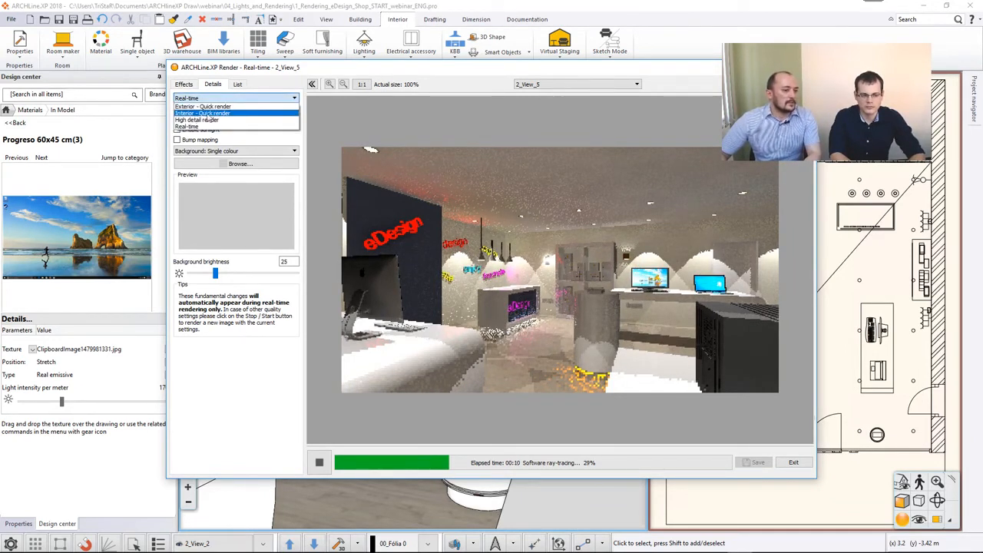
{"action": "left_click", "coordinate": [206, 113]}
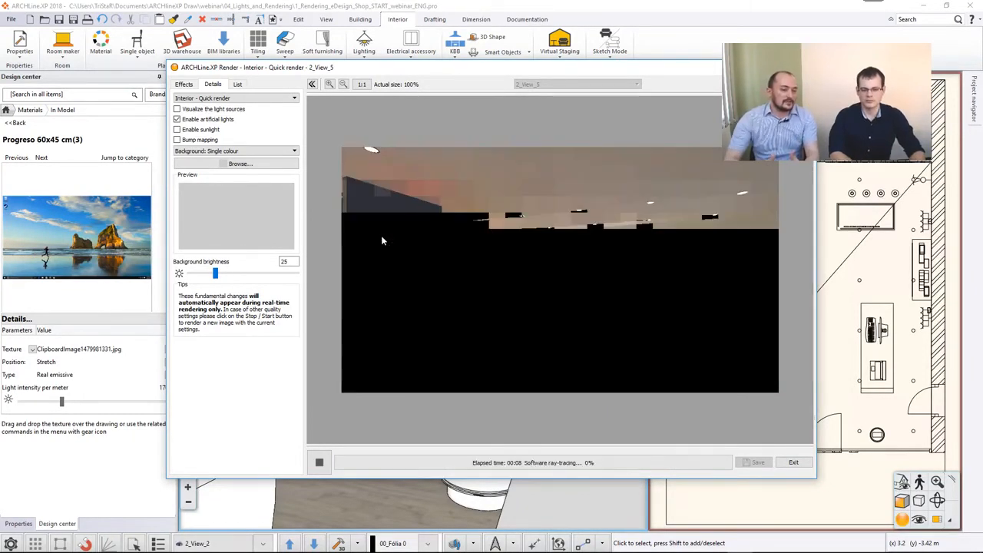
Step: Adjust the exposure of the running interior render, settling on 450
{"action": "left_click", "coordinate": [184, 85]}
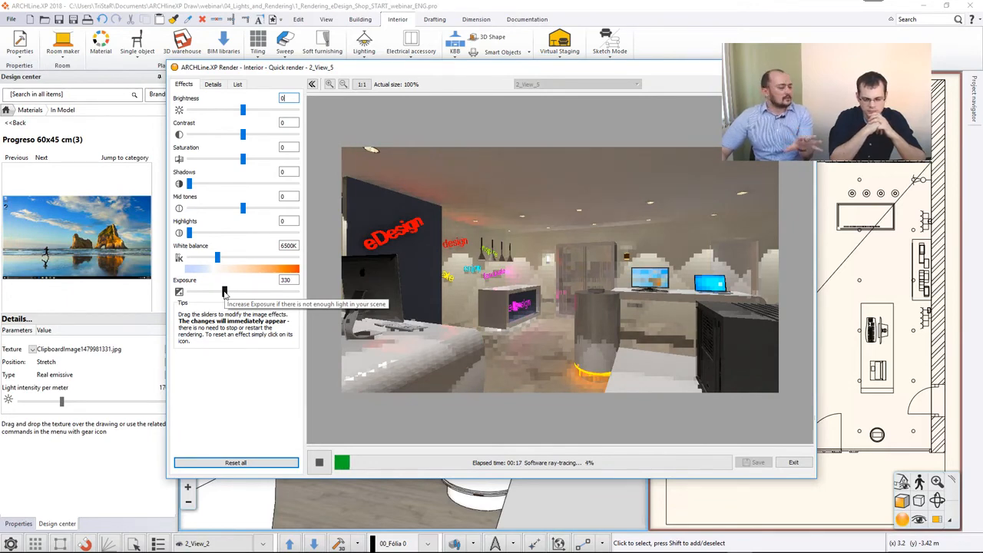
{"action": "left_click_drag", "start_coordinate": [224, 292], "coordinate": [244, 296]}
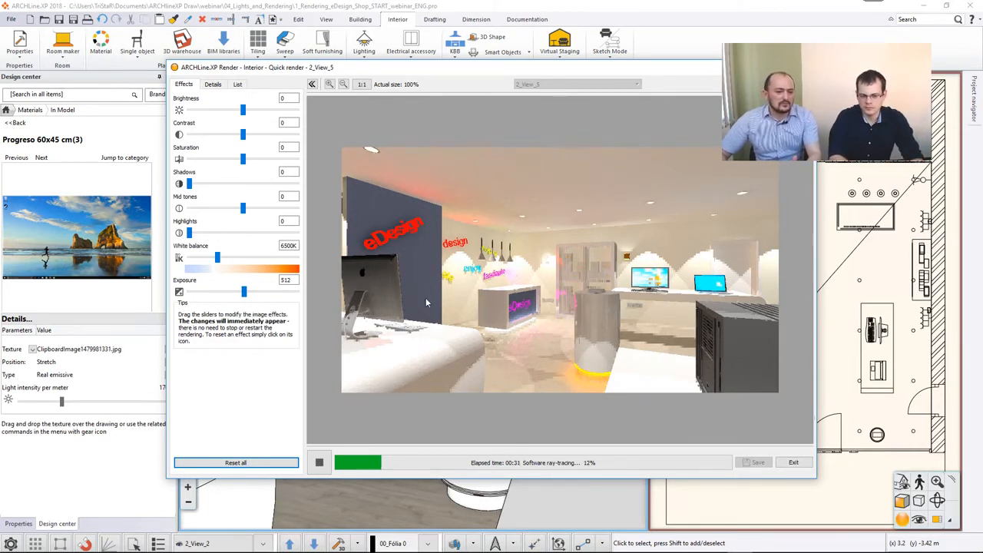
{"action": "left_click_drag", "start_coordinate": [246, 294], "coordinate": [239, 296]}
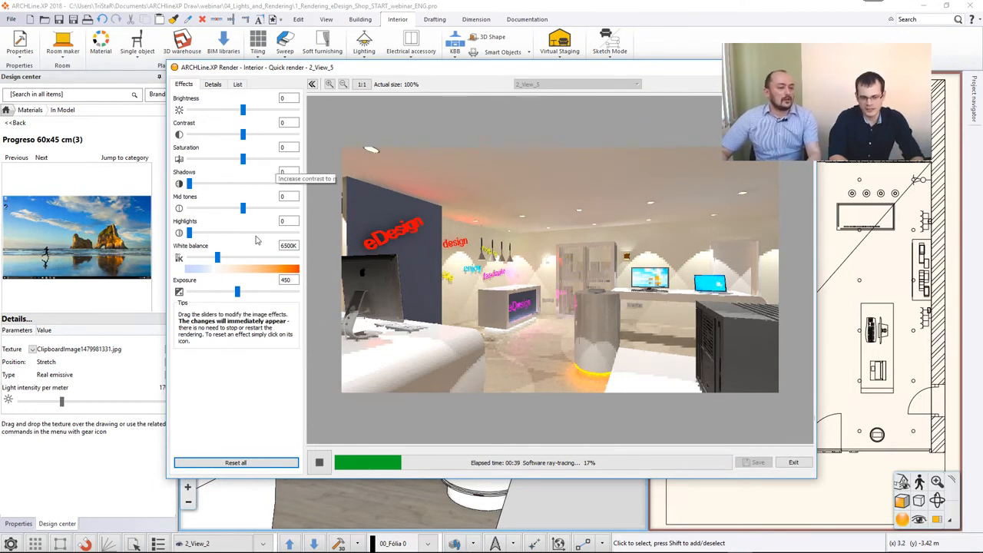
Step: Try a contrast of 21 and a saturation of -44 on the render, resetting each effect to its default
{"action": "left_click_drag", "start_coordinate": [242, 135], "coordinate": [254, 135]}
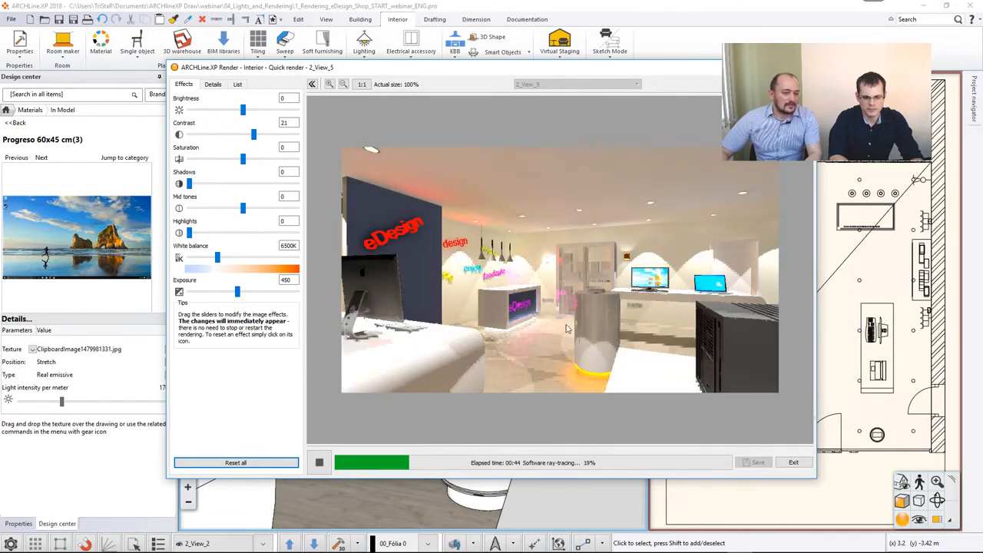
{"action": "left_click", "coordinate": [179, 135]}
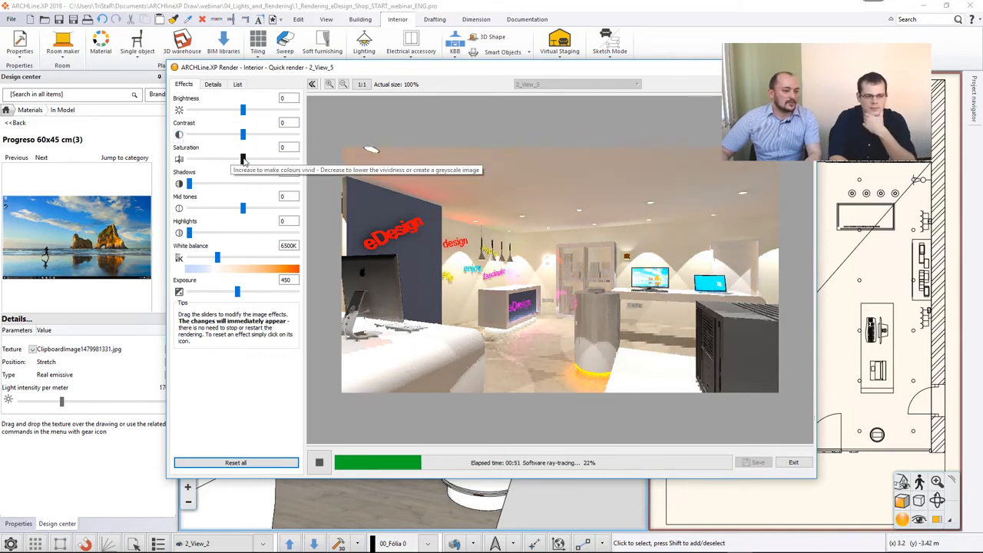
{"action": "left_click_drag", "start_coordinate": [242, 159], "coordinate": [219, 160]}
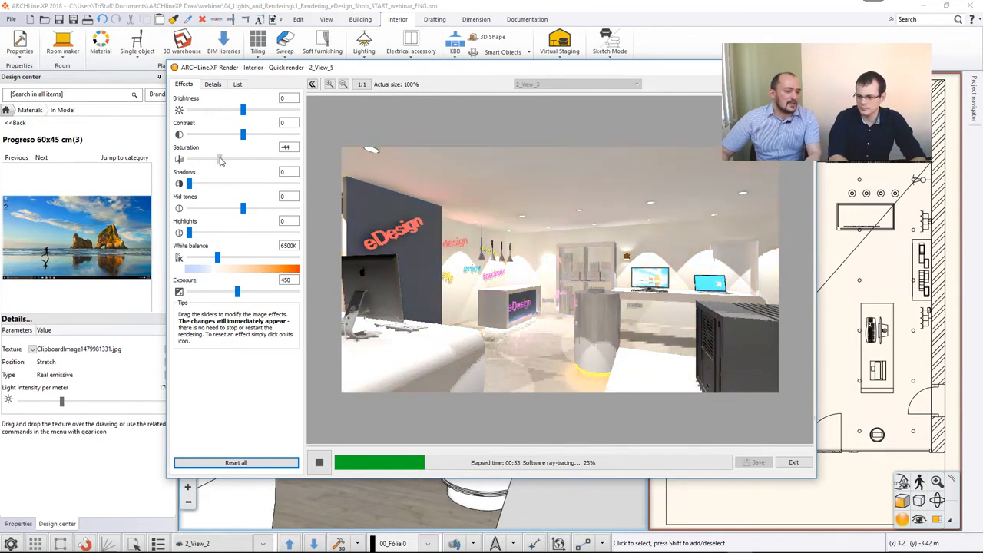
{"action": "left_click", "coordinate": [179, 159]}
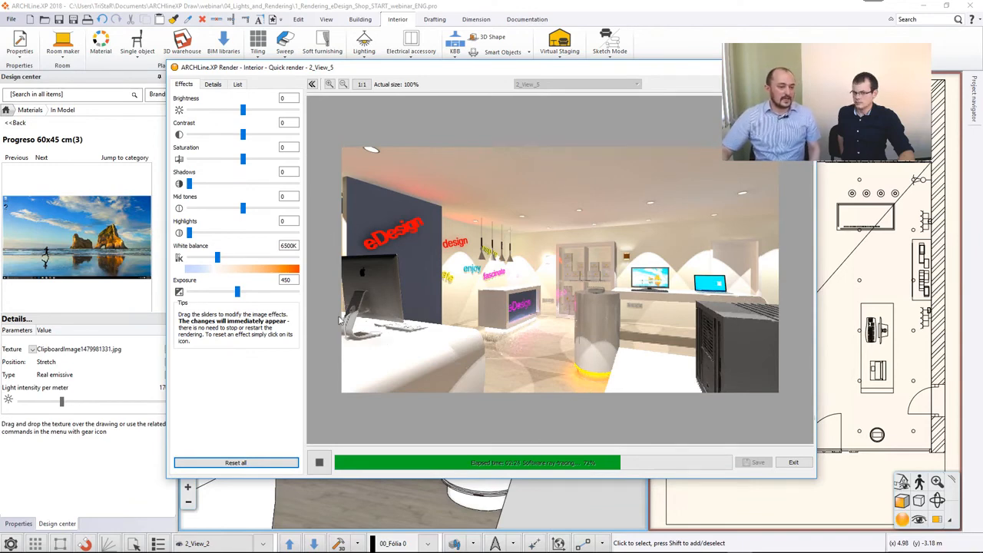
Step: Set the render's exposure to 368 and inspect the lighting details of the finished image up close
{"action": "left_click_drag", "start_coordinate": [237, 293], "coordinate": [229, 293]}
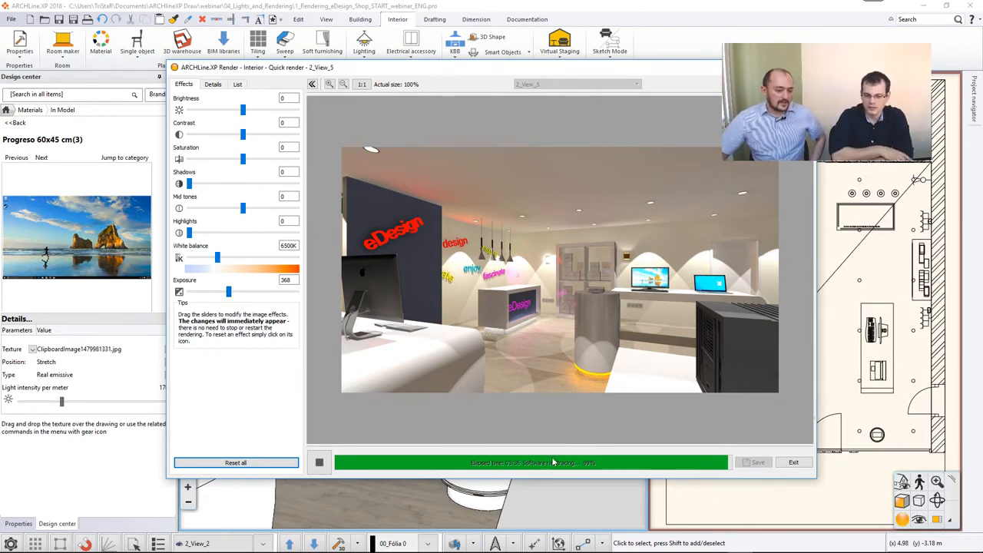
{"action": "mouse_move", "coordinate": [577, 233]}
{"action": "left_mouse_down"}
{"action": "mouse_move", "coordinate": [578, 287]}
{"action": "mouse_move", "coordinate": [569, 228]}
{"action": "left_mouse_up"}
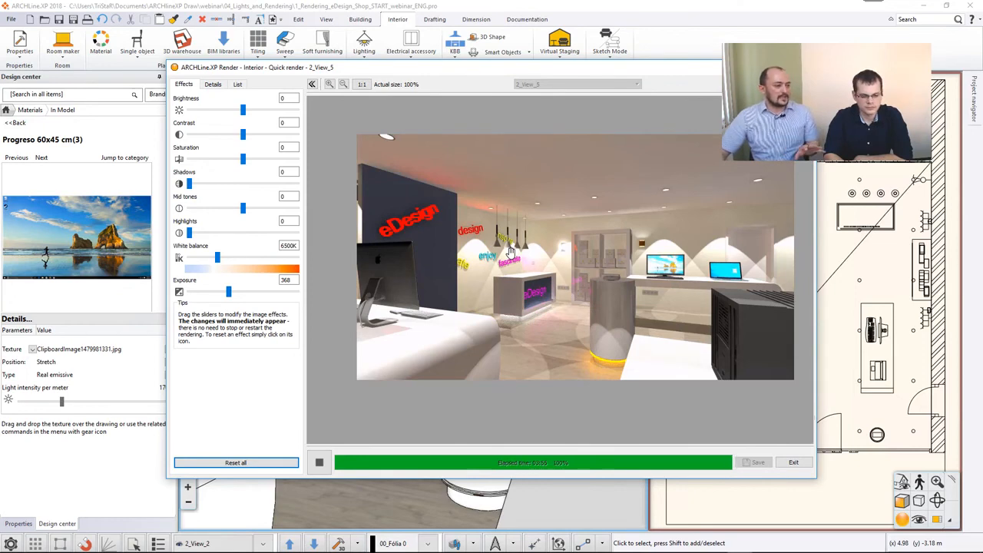
{"action": "scroll", "coordinate": [626, 220], "scroll_direction": "up", "scroll_amount": 1}
{"action": "scroll", "coordinate": [629, 217], "scroll_direction": "up", "scroll_amount": 2}
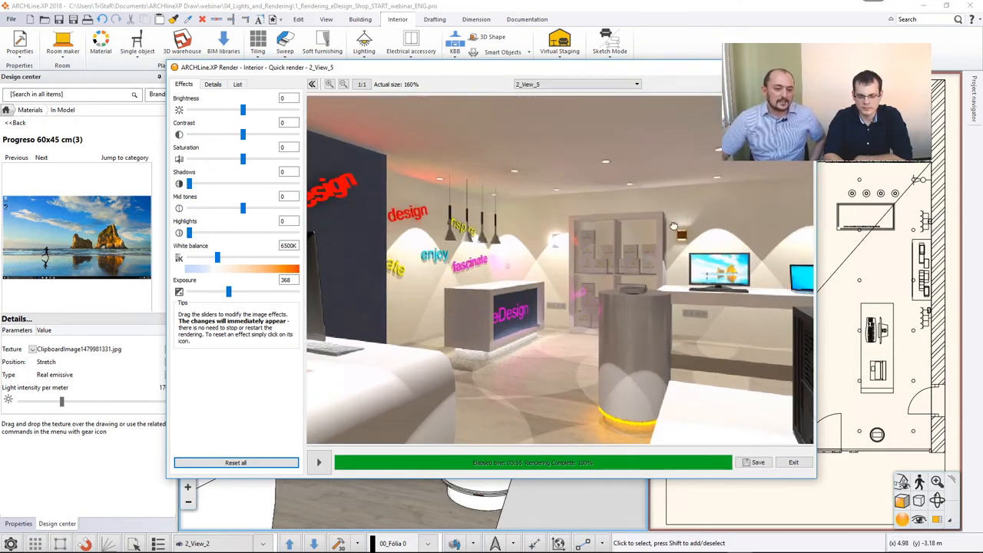
{"action": "scroll", "coordinate": [622, 230], "scroll_direction": "down", "scroll_amount": 3}
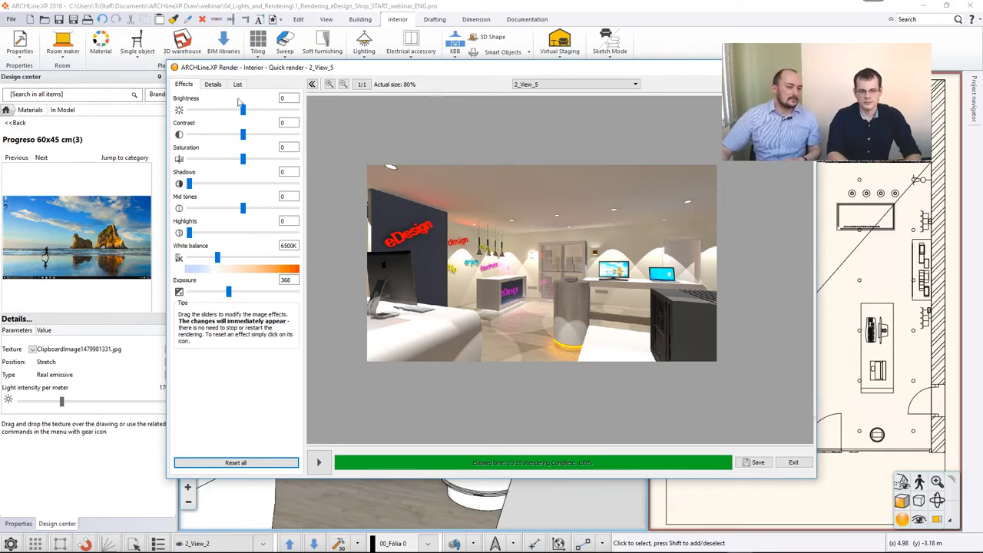
Step: Change the render quality to Exterior - Quick render and restart the rendering
{"action": "left_click", "coordinate": [212, 84]}
{"action": "left_click", "coordinate": [203, 99]}
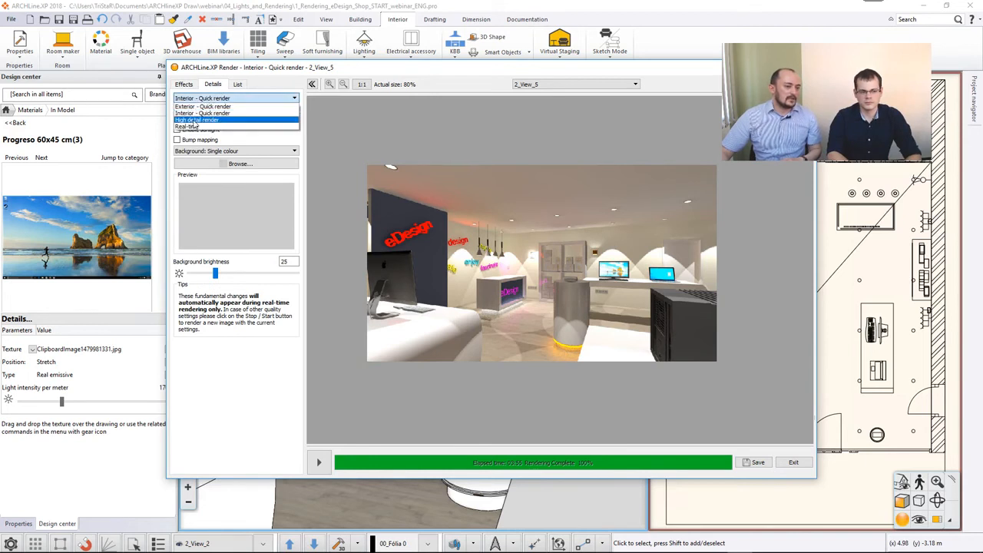
{"action": "left_click", "coordinate": [193, 109]}
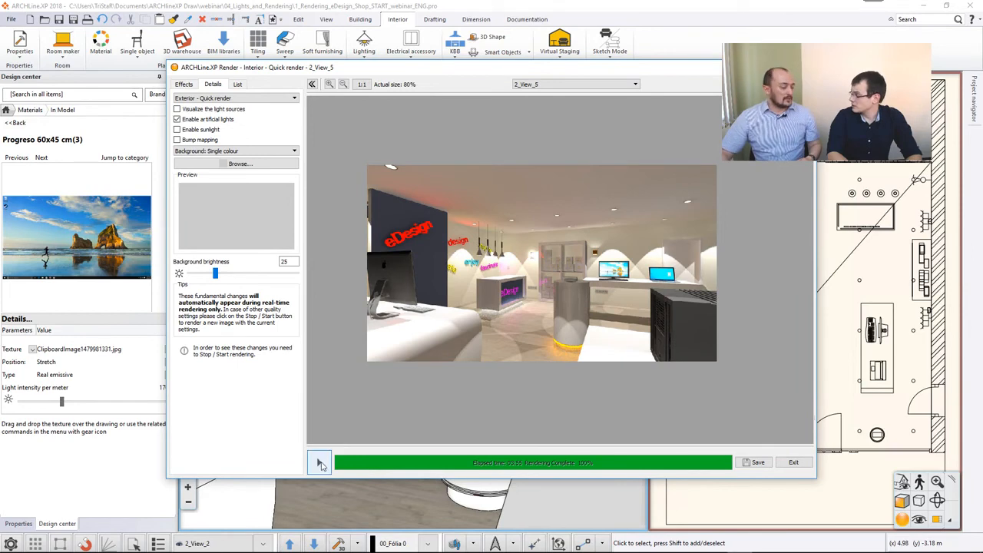
{"action": "left_click", "coordinate": [320, 463]}
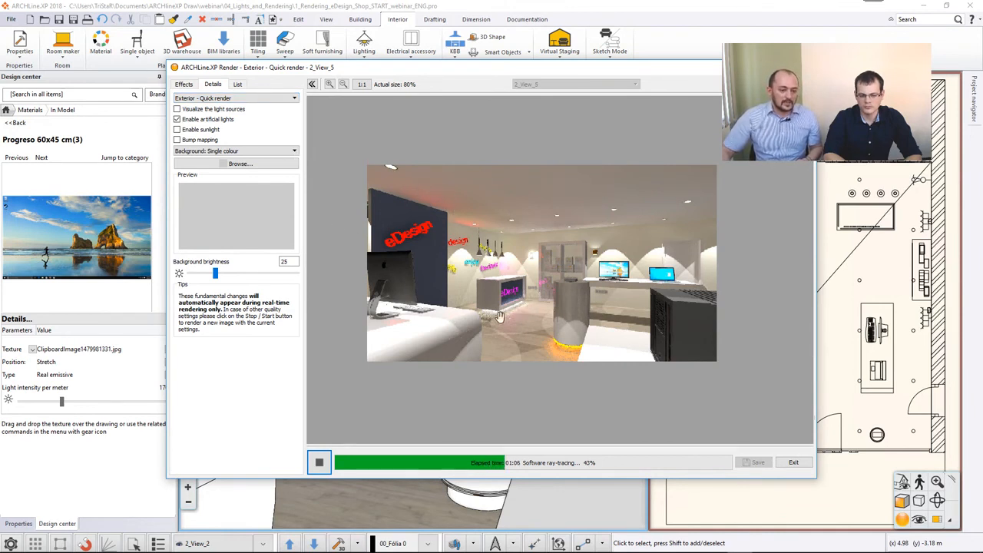
{"action": "left_click", "coordinate": [230, 98]}
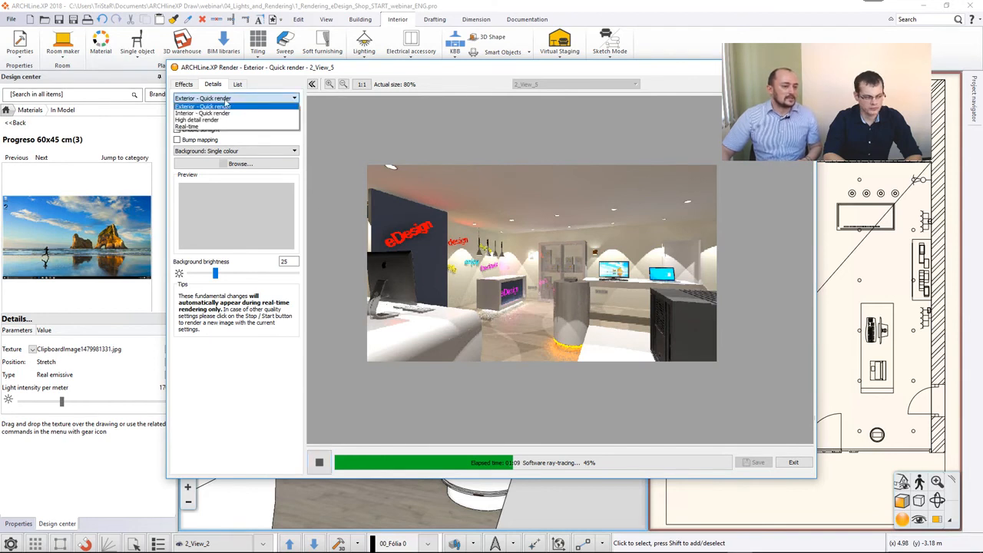
{"action": "left_click", "coordinate": [276, 67]}
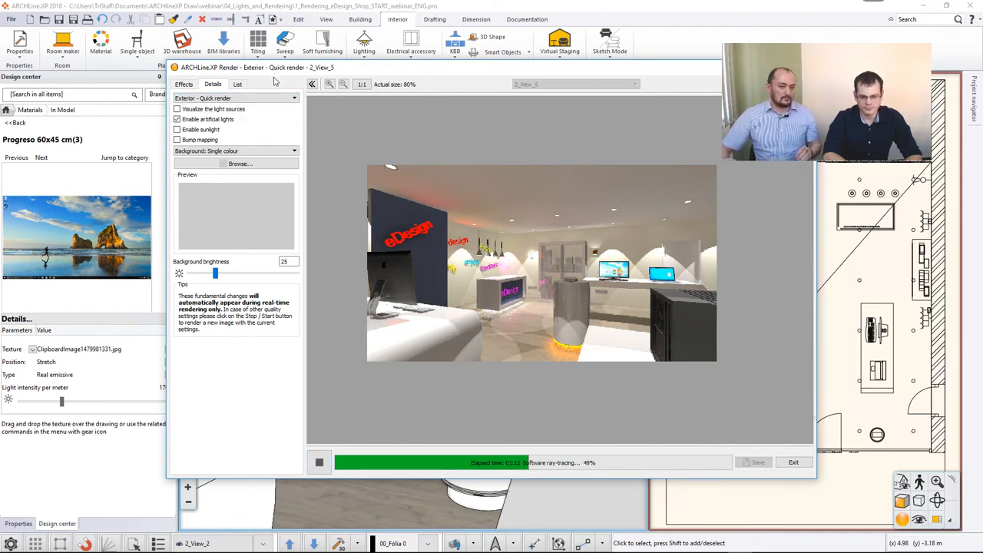